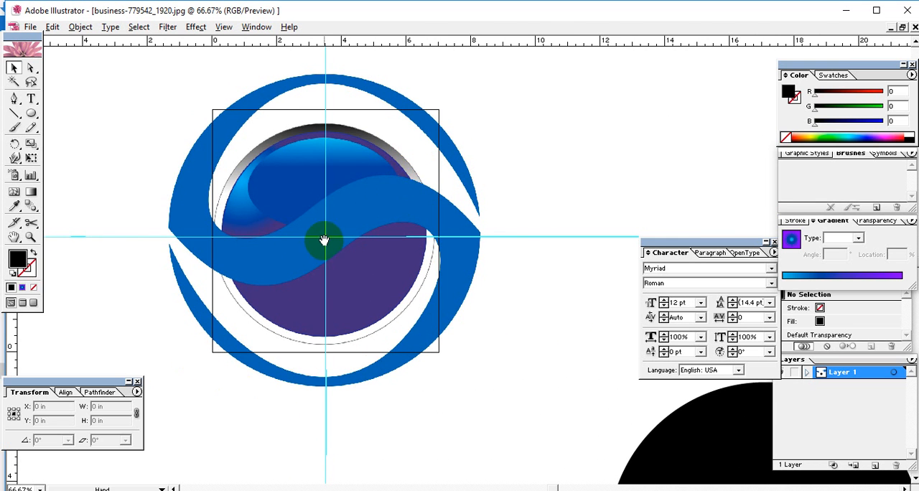
drag(324, 242, 359, 271)
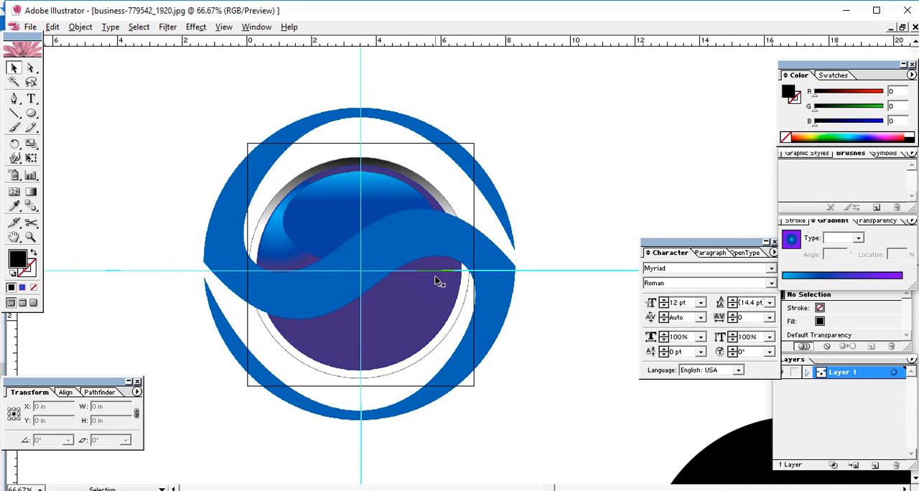
drag(435, 281, 438, 248)
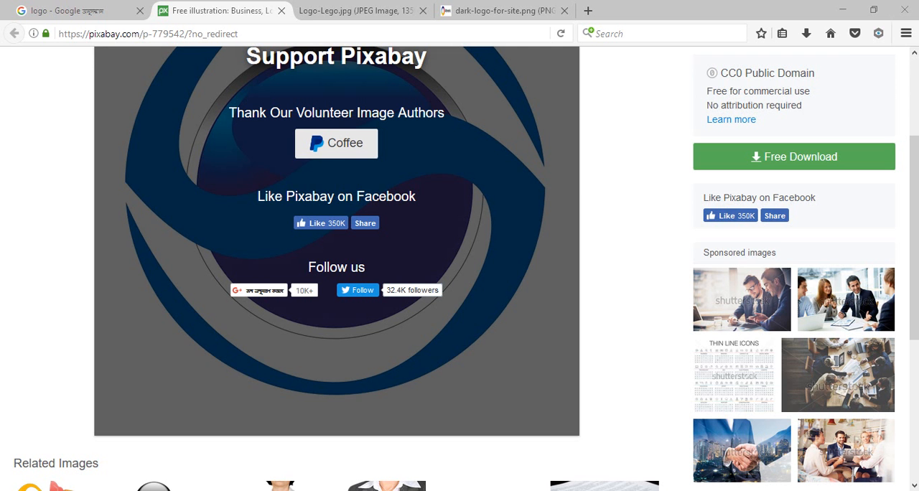
Switch to the browser and look through the Google image results for "logo" for design references
click(82, 12)
scroll(846, 175, down, 5)
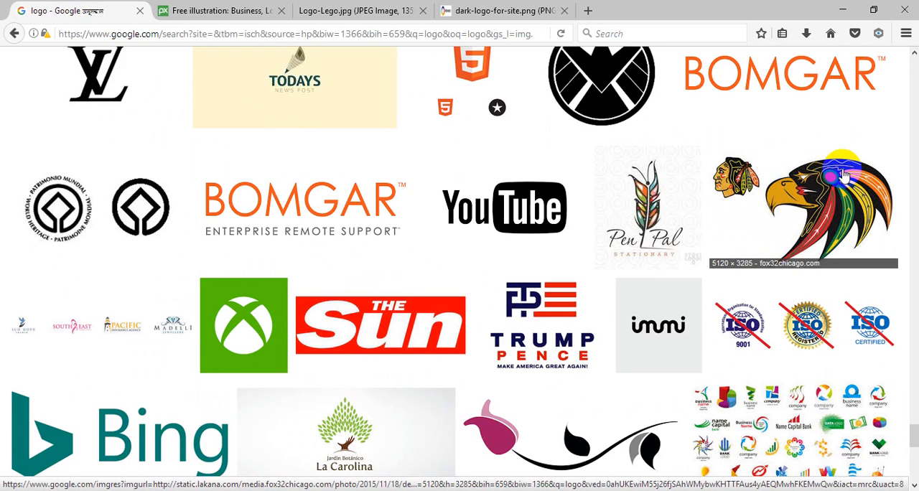
scroll(846, 176, up, 5)
click(889, 97)
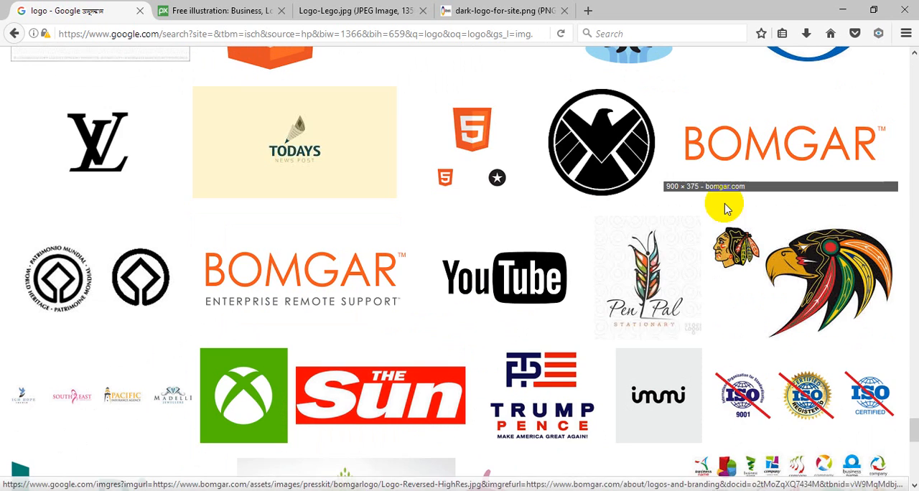
scroll(529, 308, down, 3)
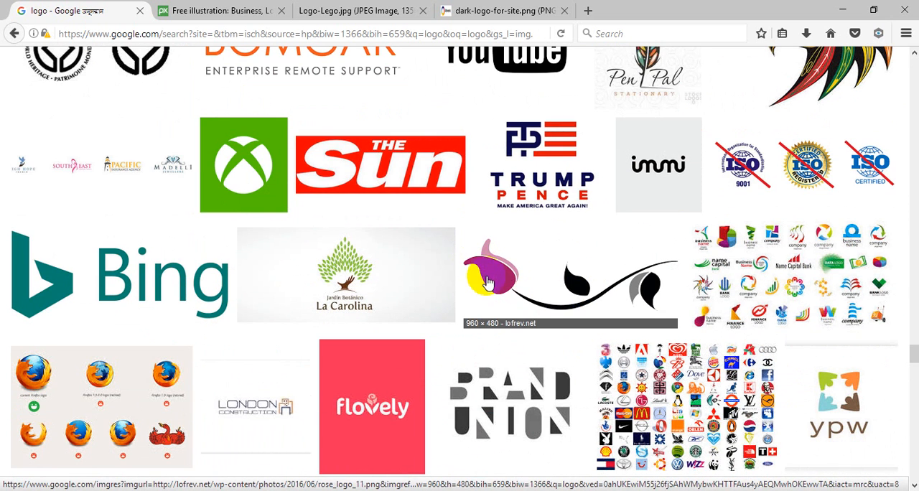
scroll(496, 285, down, 3)
scroll(499, 280, down, 3)
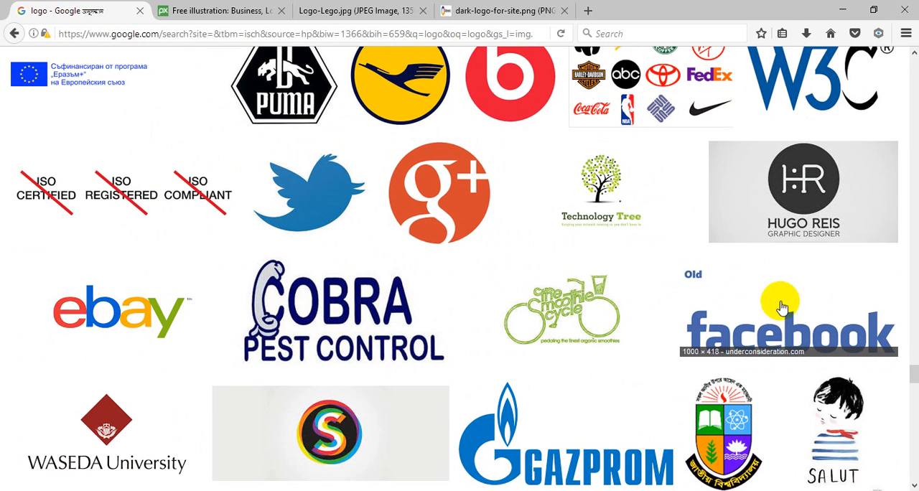
scroll(569, 278, down, 4)
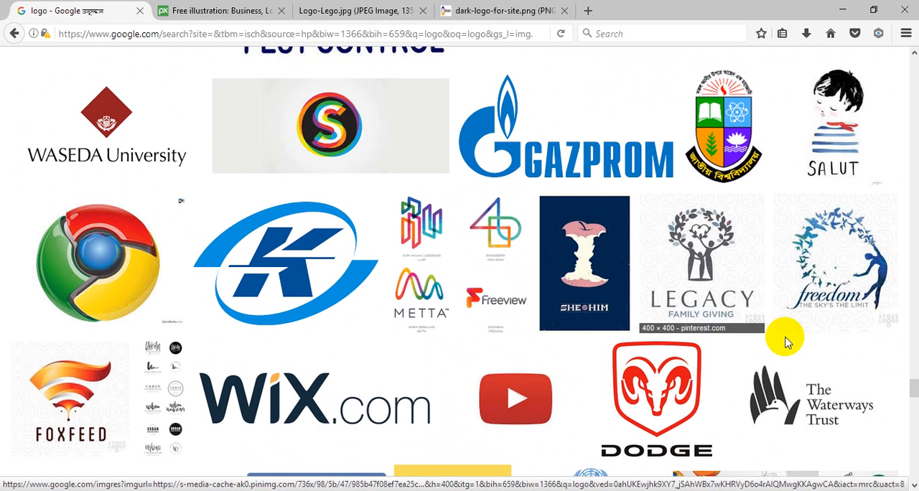
scroll(632, 353, down, 3)
scroll(472, 307, up, 1)
scroll(473, 307, up, 10)
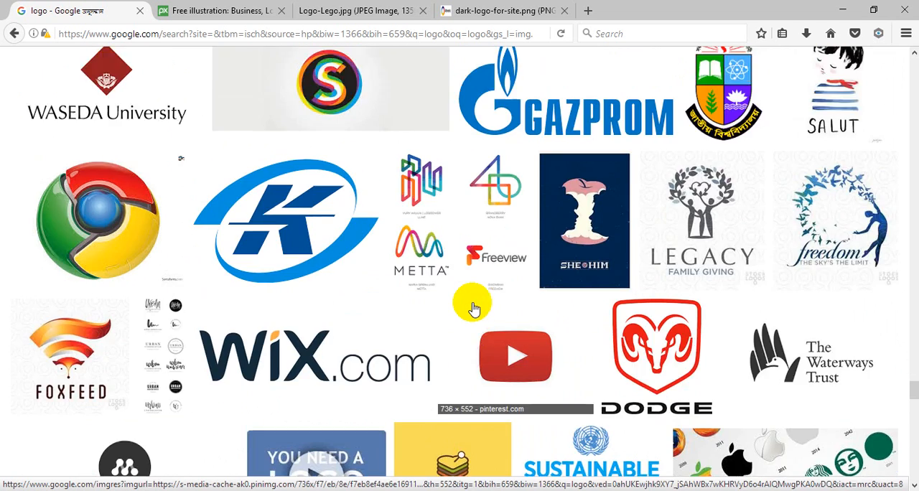
scroll(472, 307, up, 2)
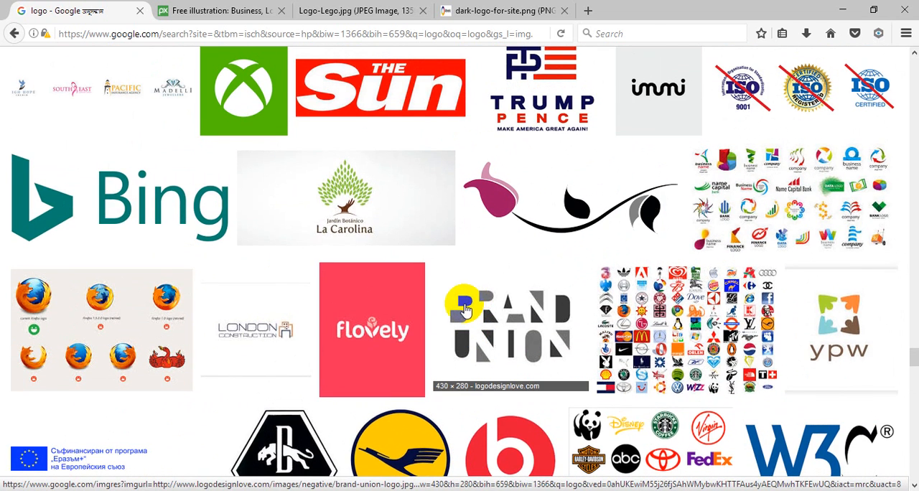
scroll(465, 309, up, 1)
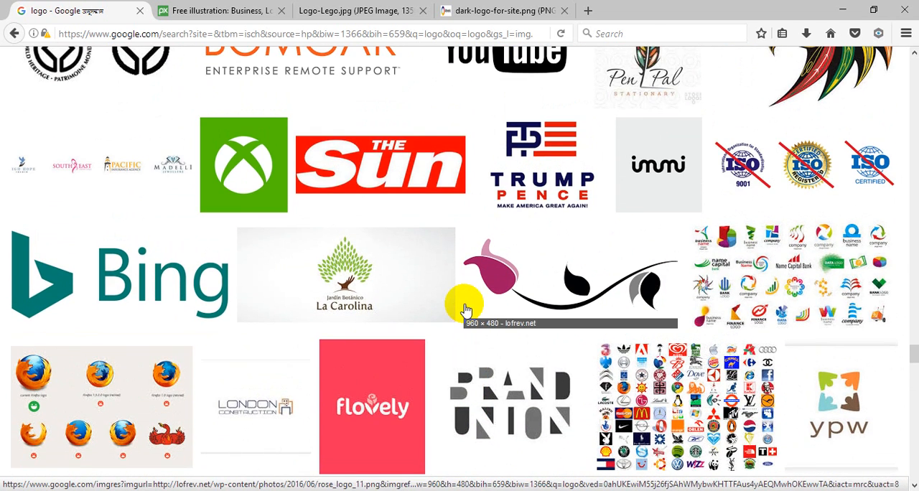
scroll(466, 309, up, 2)
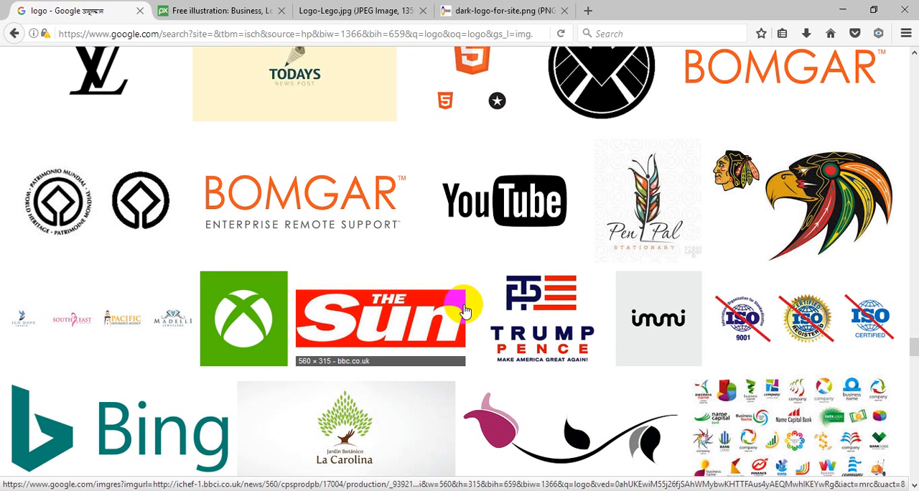
scroll(465, 310, up, 3)
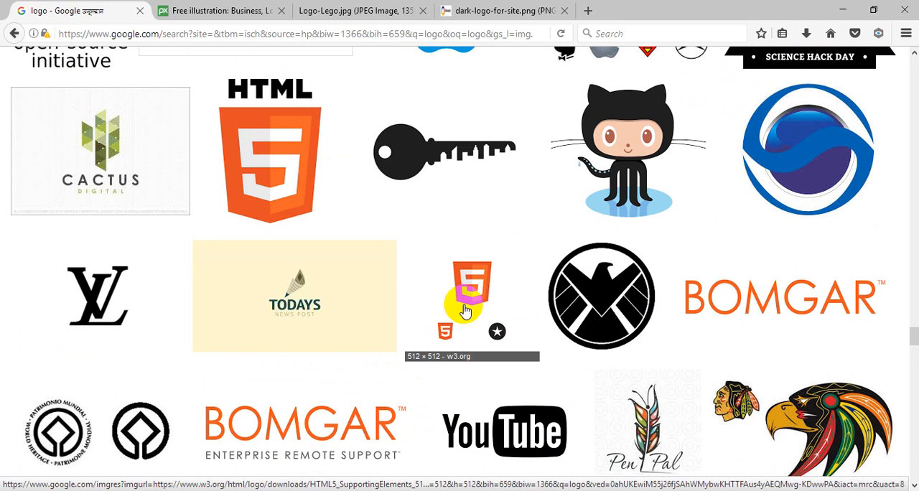
scroll(465, 310, up, 4)
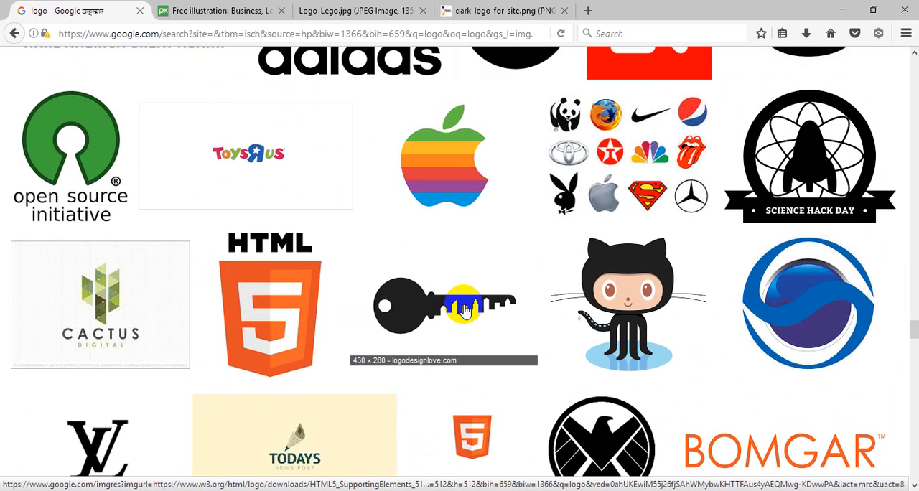
scroll(465, 310, up, 2)
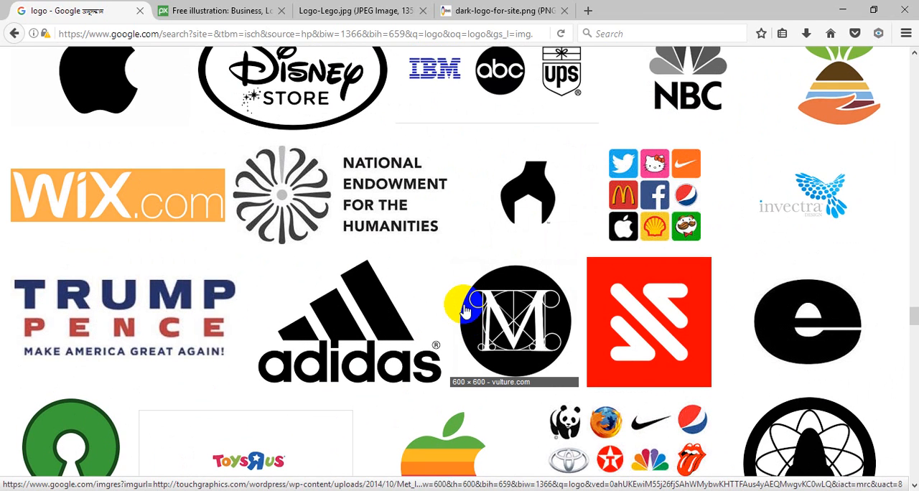
scroll(466, 310, up, 5)
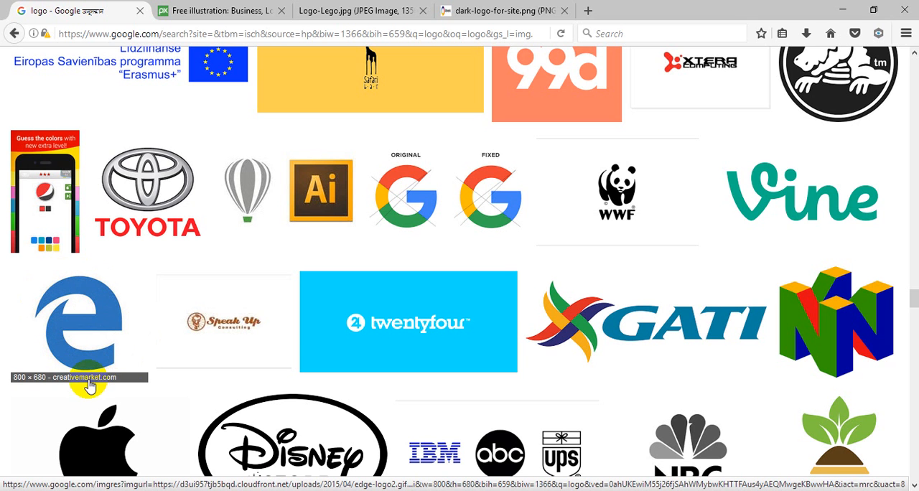
Switch back to Adobe Illustrator, select the placed logo image and check its background against the transparency grid
click(320, 490)
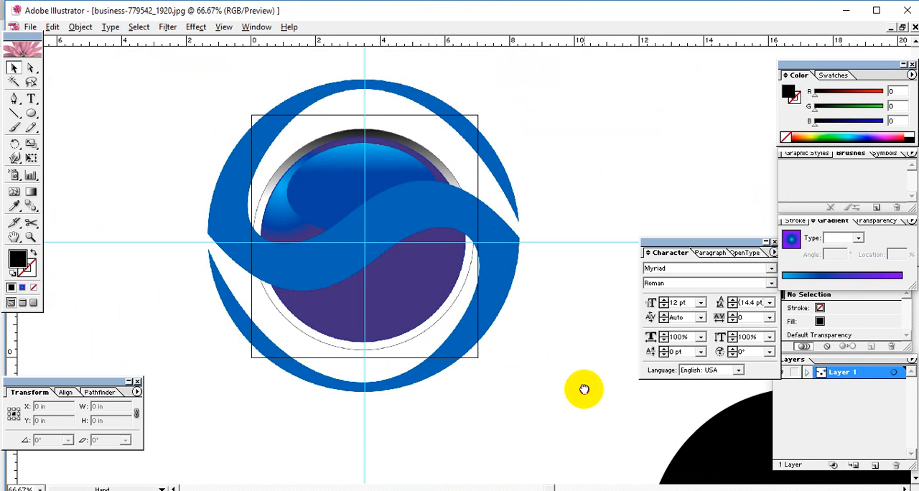
drag(585, 389, 527, 343)
drag(471, 262, 560, 345)
click(512, 265)
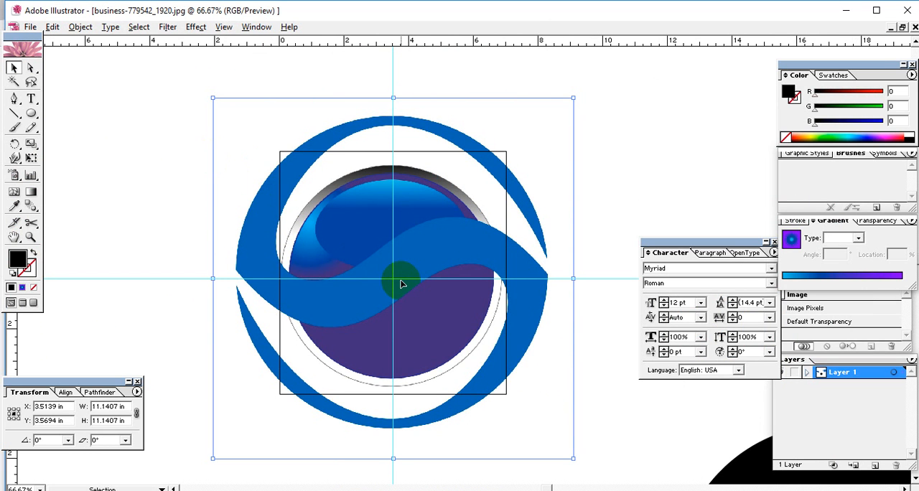
key(ctrl+shift+d)
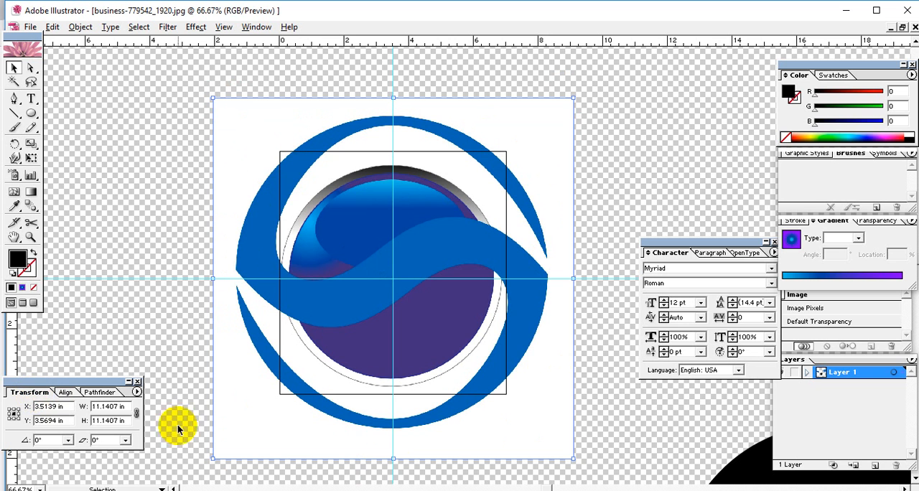
click(129, 406)
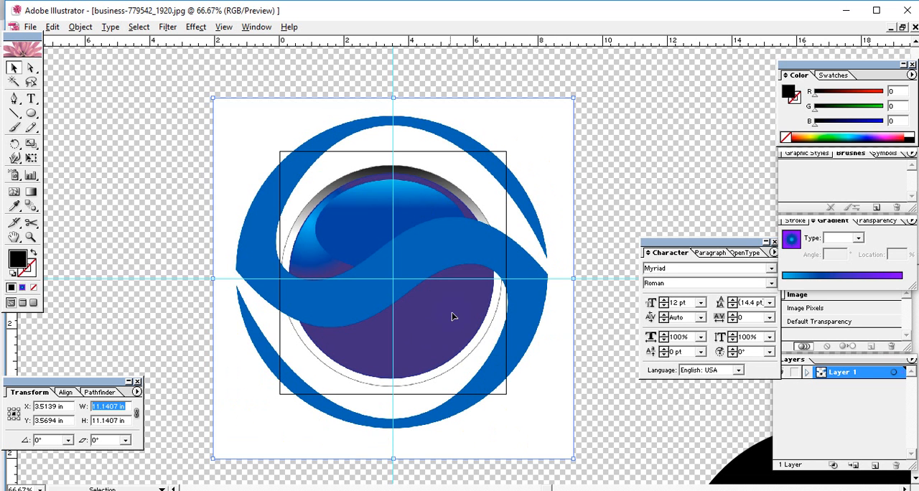
key(ctrl+shift+d)
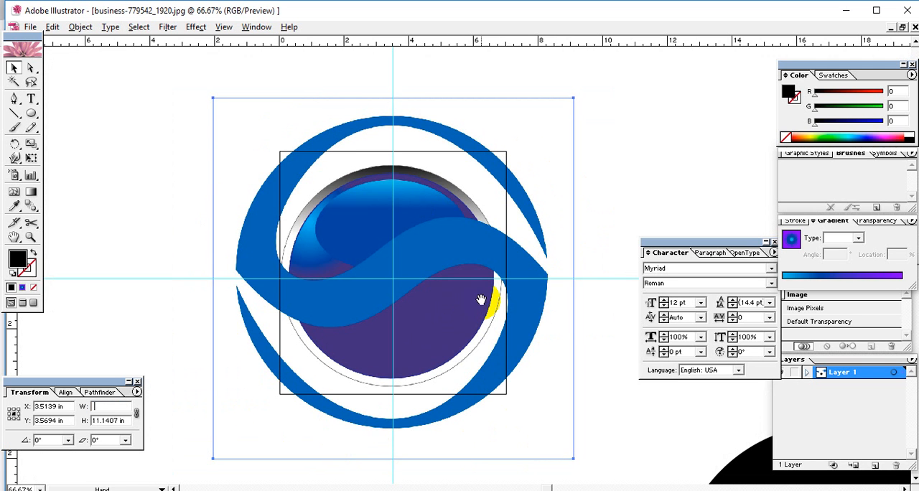
drag(475, 306, 403, 269)
click(487, 274)
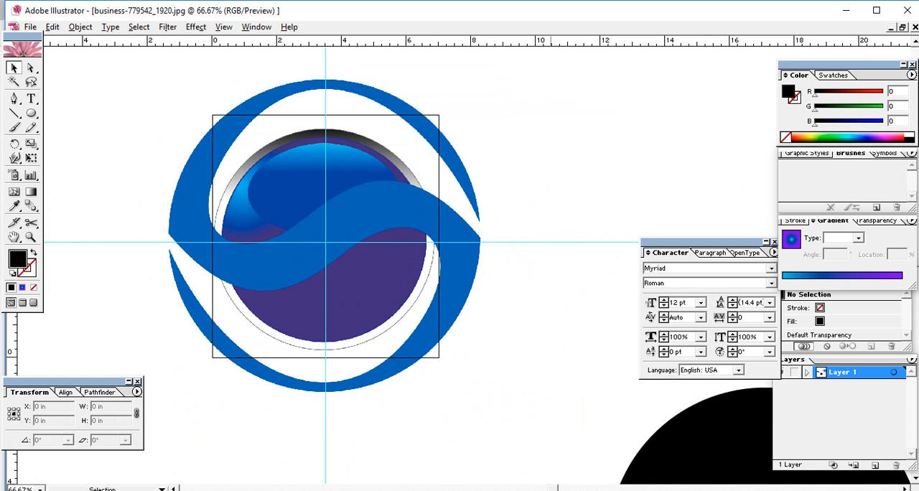
click(489, 420)
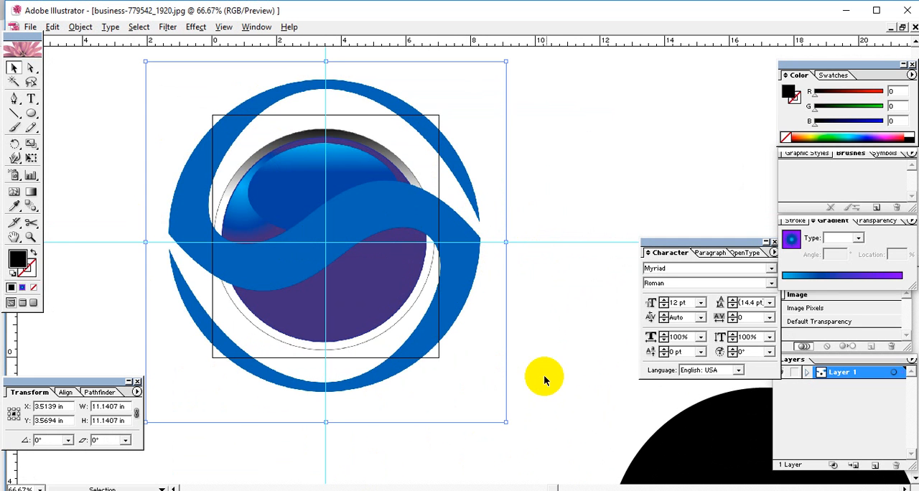
click(567, 368)
click(437, 309)
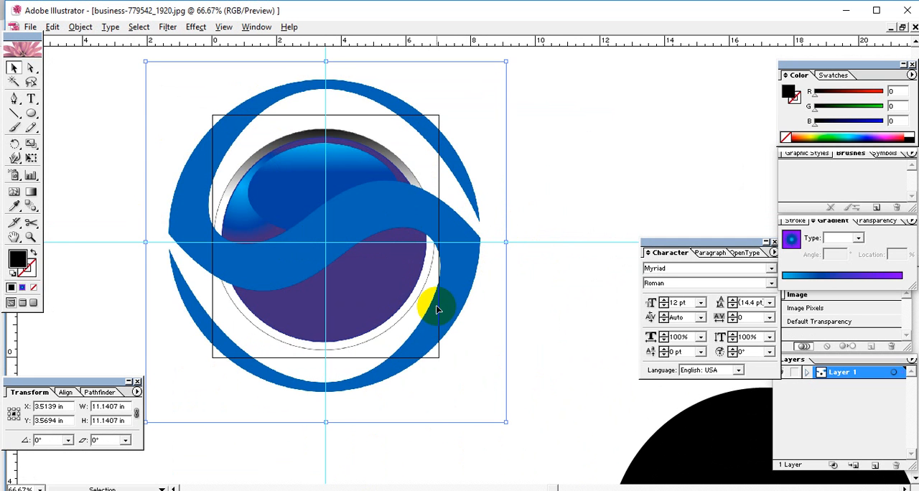
click(541, 240)
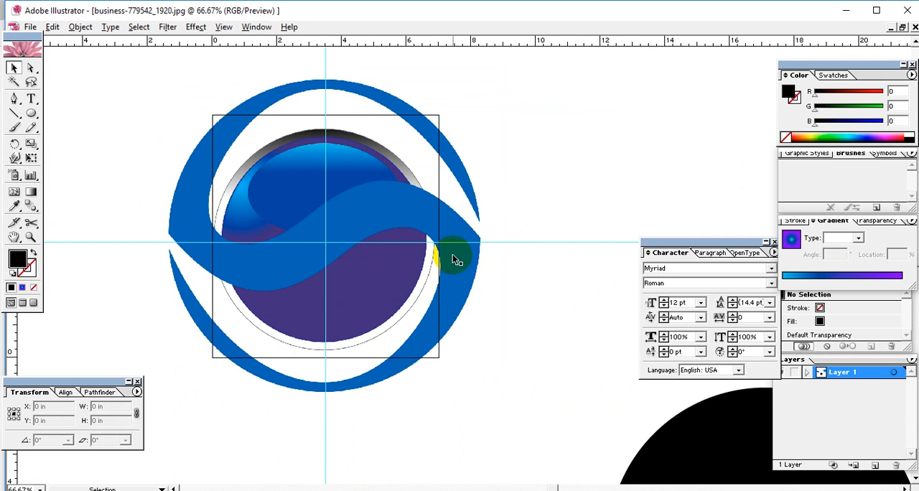
click(451, 257)
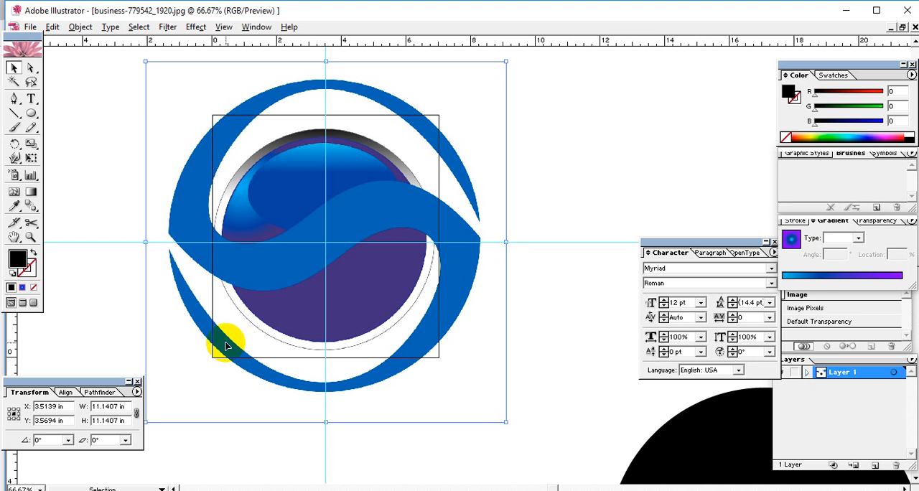
click(537, 328)
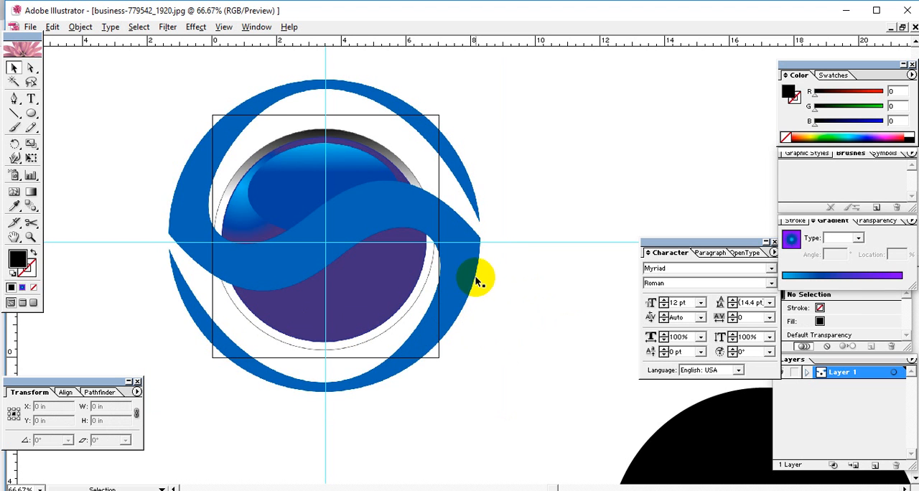
click(451, 272)
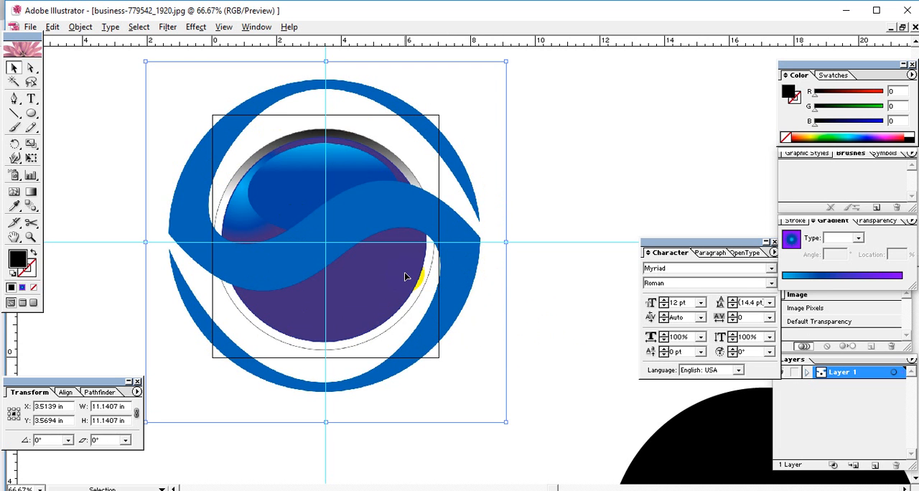
click(540, 245)
click(433, 252)
click(557, 239)
Lock the placed logo image and test that it can no longer be selected or moved
click(323, 218)
click(79, 28)
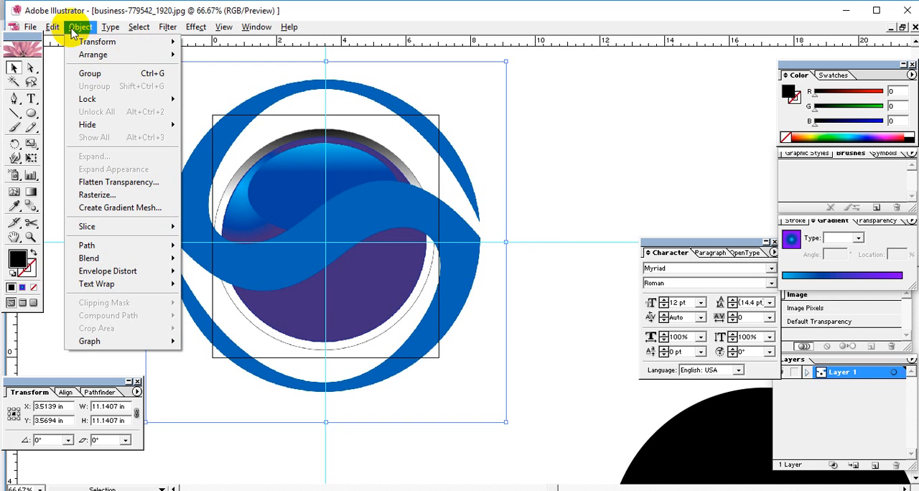
mouse_move(79, 98)
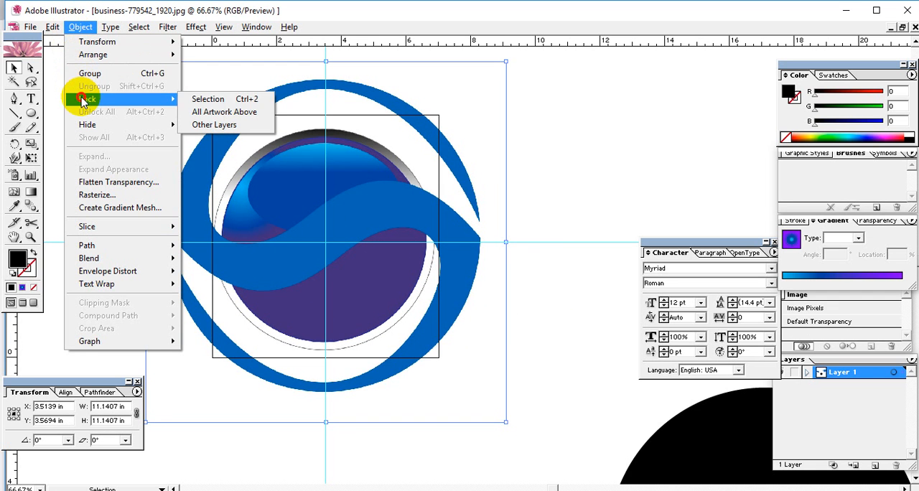
click(248, 100)
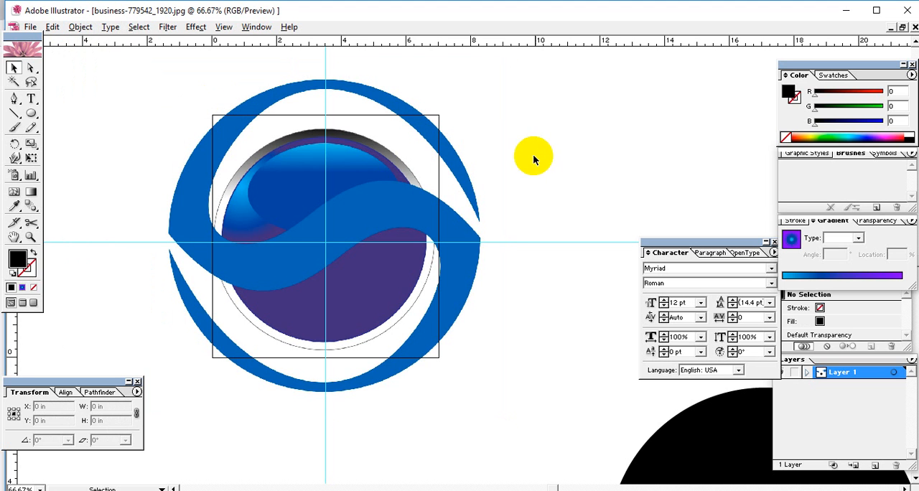
drag(371, 173, 258, 272)
drag(341, 213, 262, 313)
Try drawing a rectangle about 4.08 in wide and 3.13 in high over the reference logo
click(15, 98)
click(33, 251)
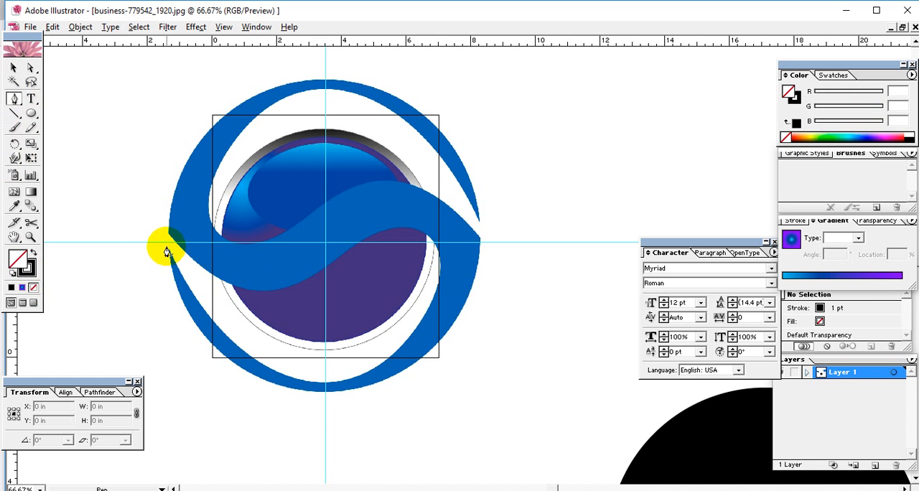
key(ctrl+plus)
key(ctrl+plus)
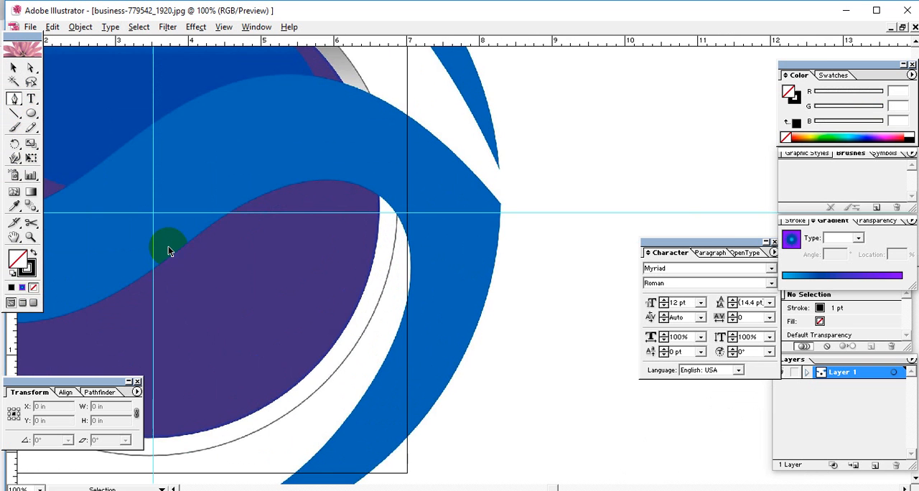
drag(71, 352, 362, 290)
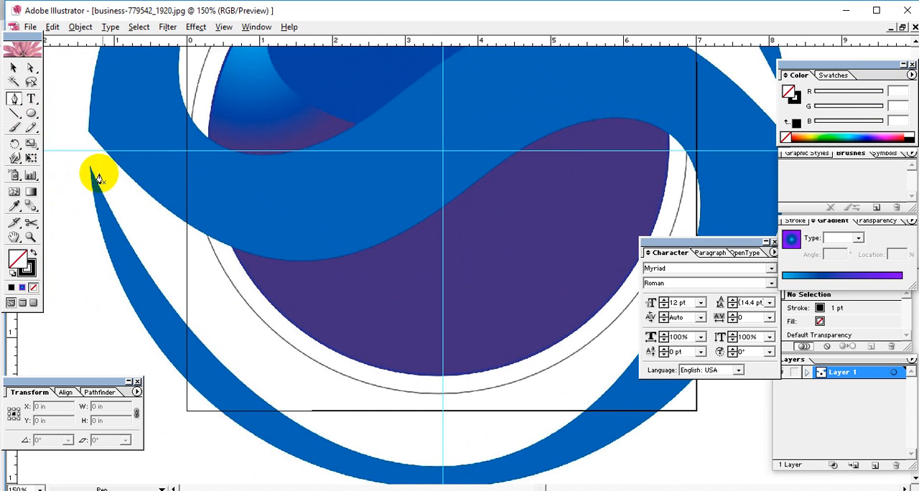
mouse_move(31, 114)
mouse_down()
mouse_move(64, 124)
mouse_move(45, 117)
mouse_up()
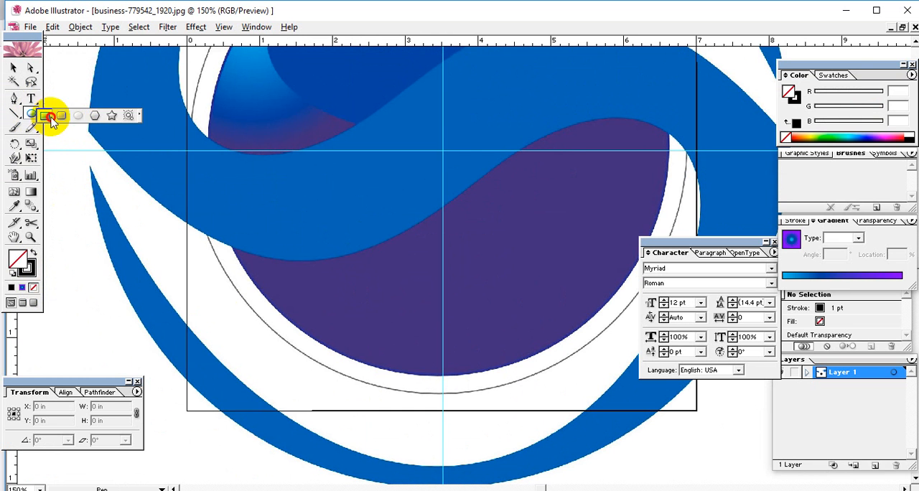
drag(191, 144, 489, 371)
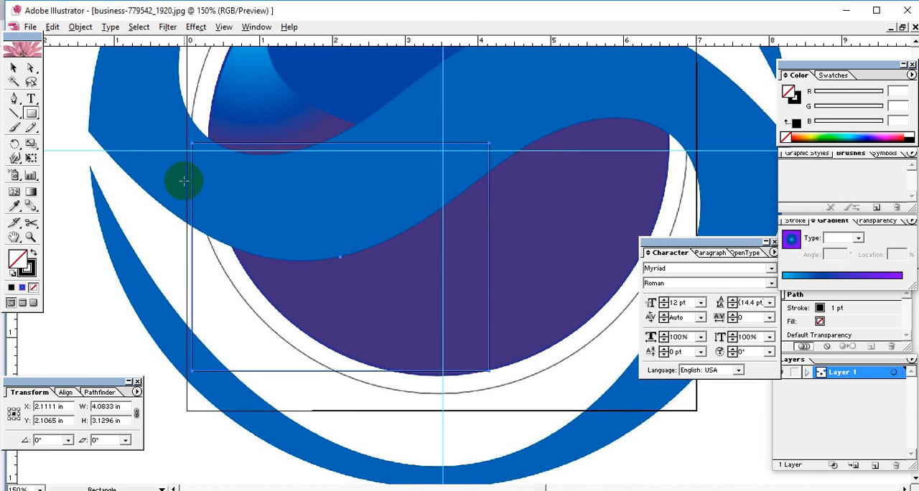
click(14, 67)
key(ctrl+shift+a)
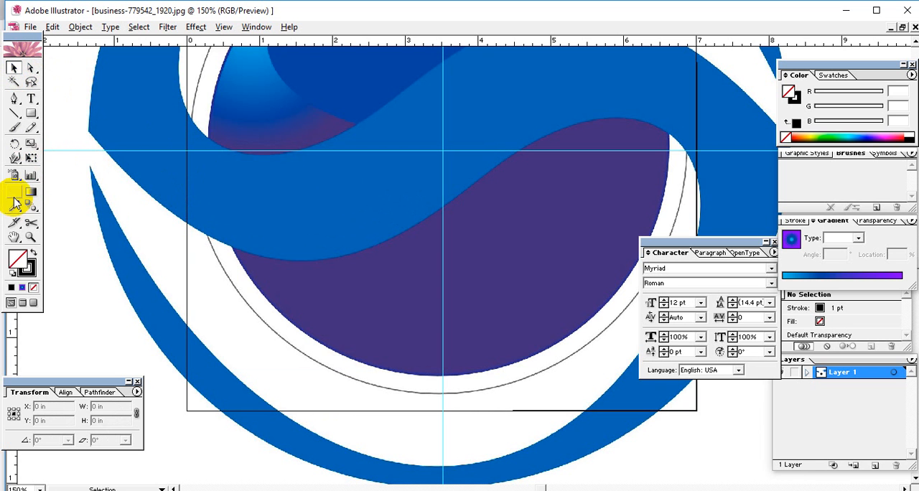
Try drawing a straight Pen tool segment from the blank canvas to the middle of the reference logo
click(14, 98)
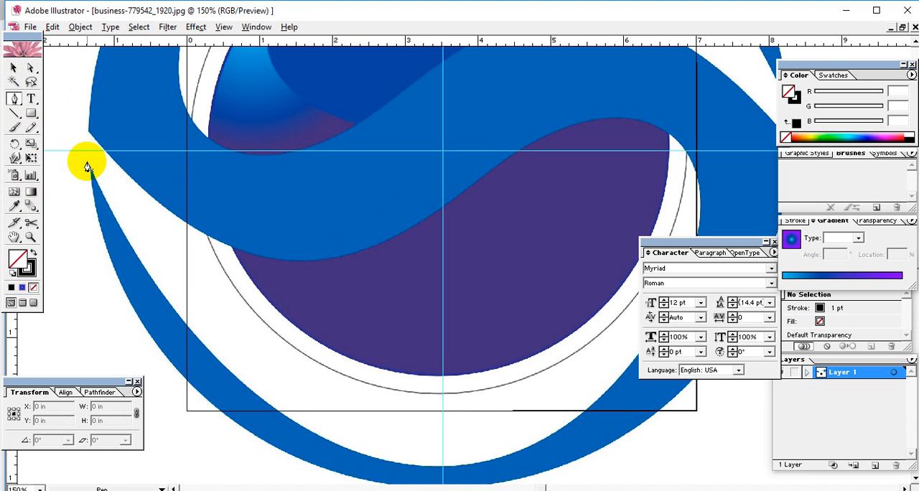
key(ctrl+minus)
key(ctrl+minus)
key(ctrl+minus)
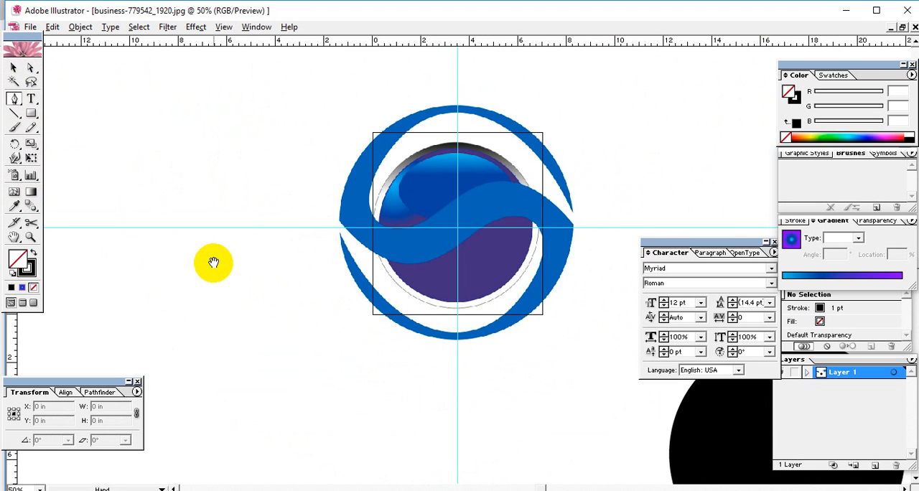
drag(390, 281, 300, 288)
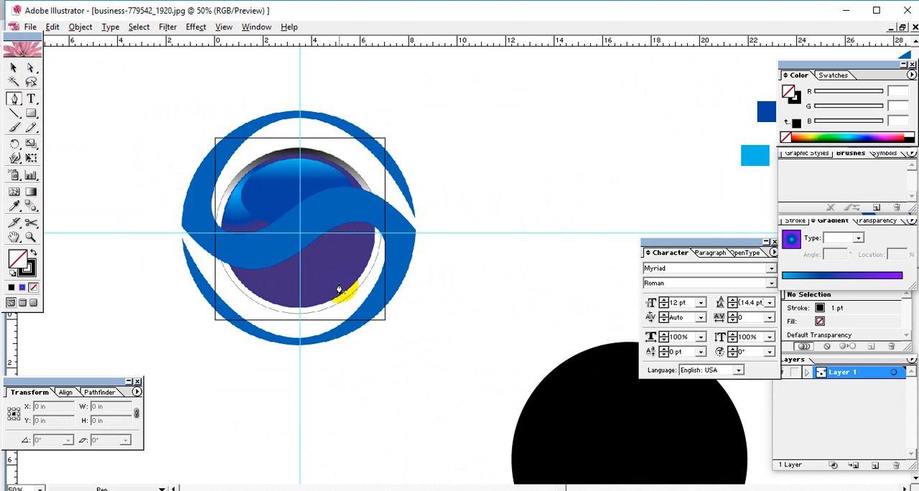
ctrl+click(340, 287)
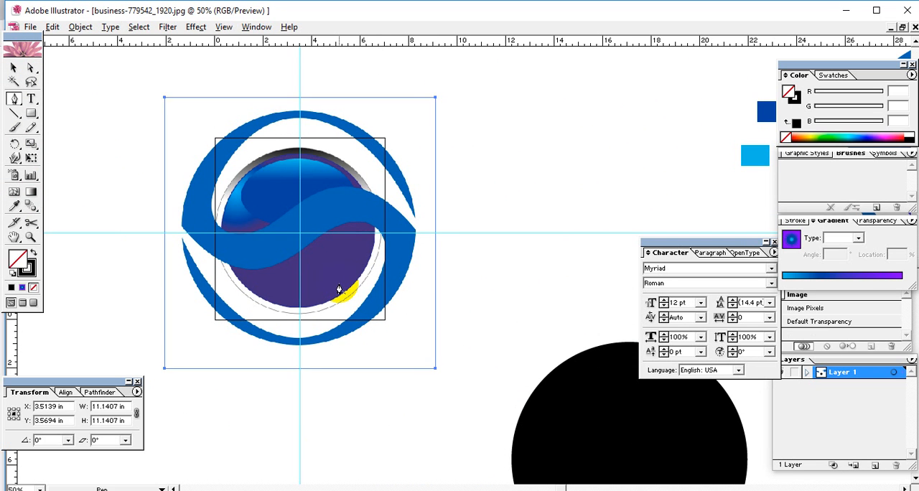
click(542, 191)
click(304, 218)
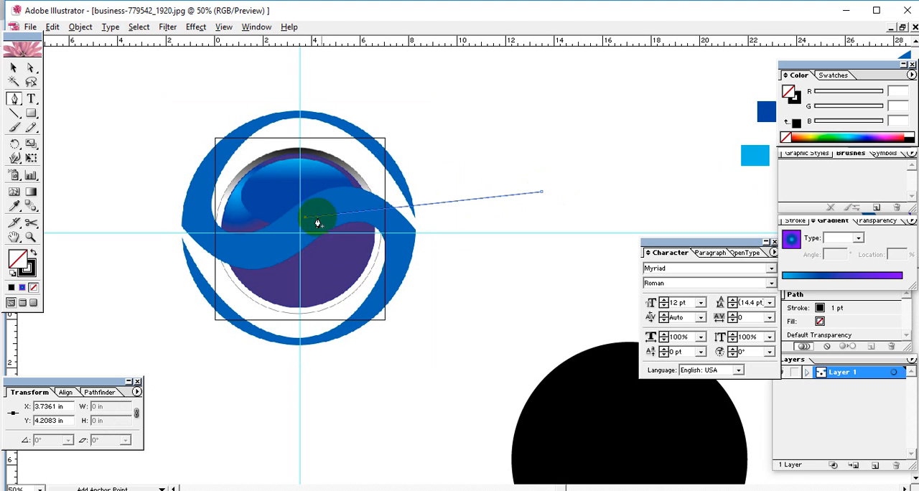
ctrl+click(374, 230)
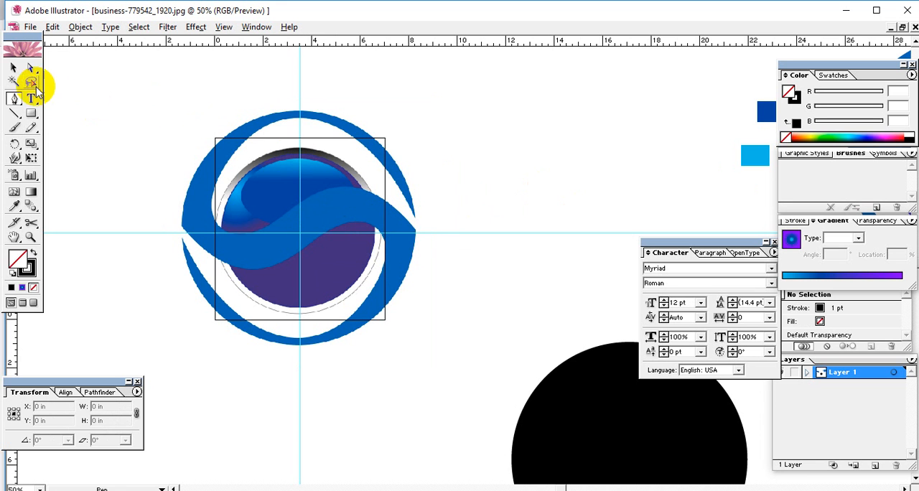
Check whether the reference logo image can be selected and clear the selection
click(14, 68)
click(334, 237)
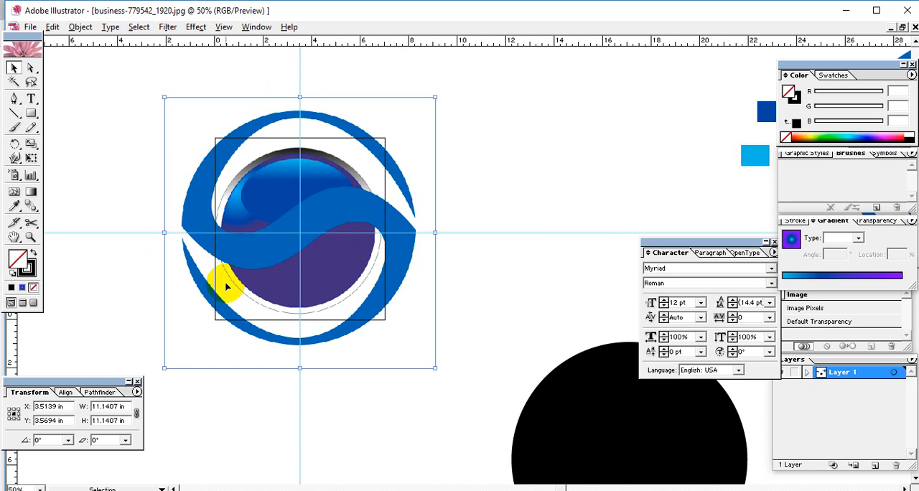
key(ctrl+shift+a)
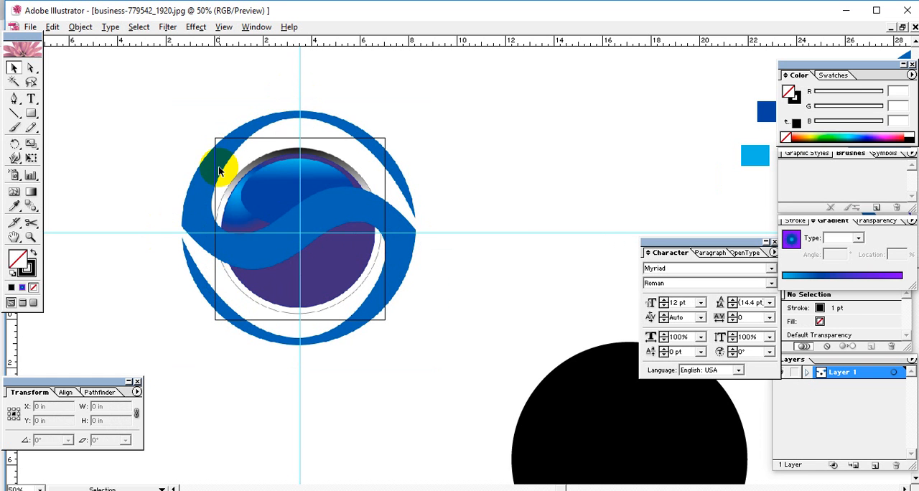
Start a Pen tool path at the lower crescent's left tip and curve it along the crescent's inner edge, shortening the outgoing handle
key(ctrl+plus)
drag(308, 288, 545, 305)
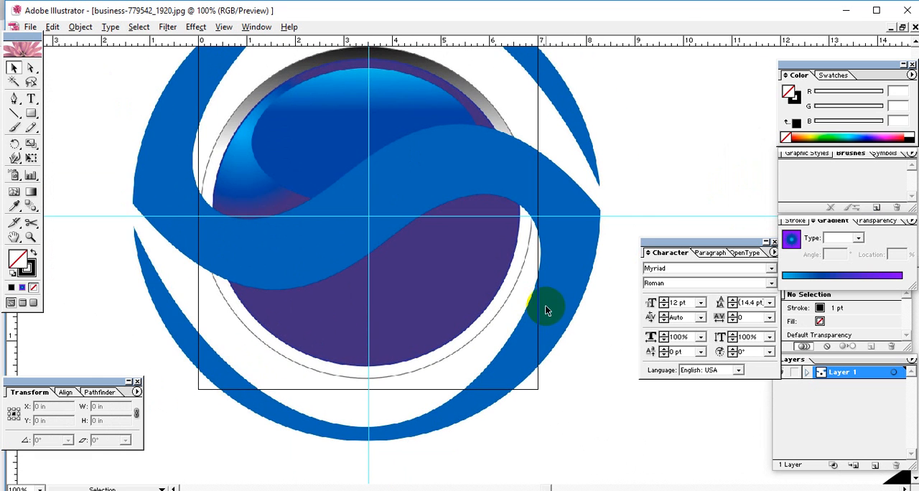
click(14, 99)
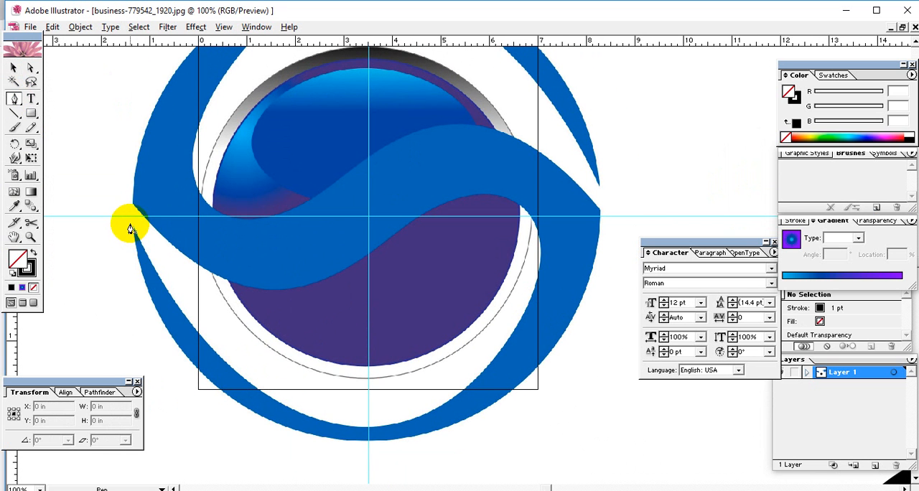
click(130, 223)
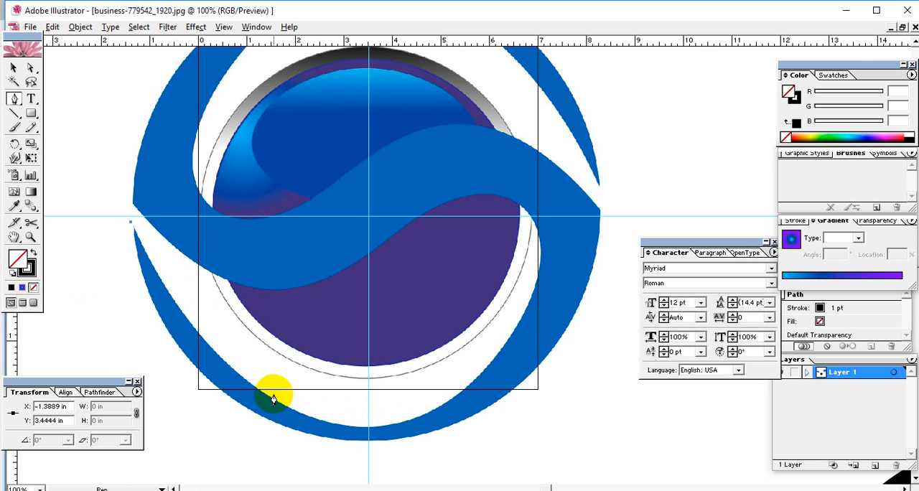
drag(292, 407, 383, 440)
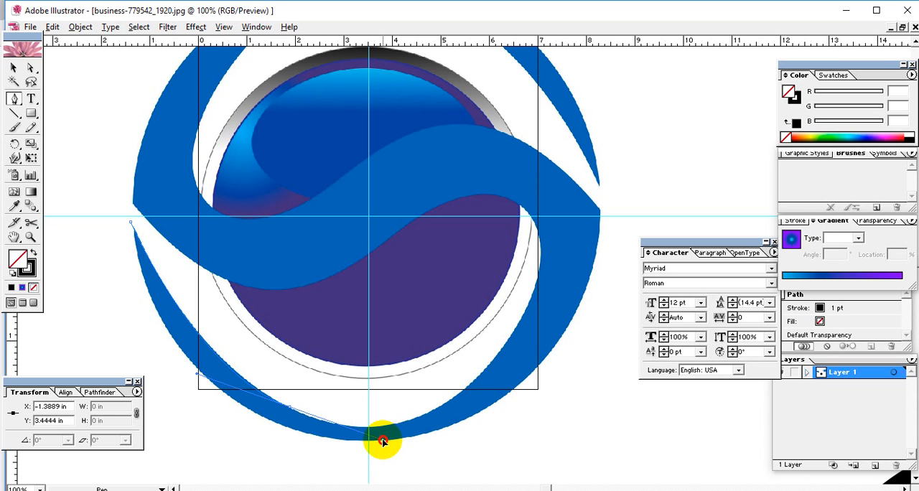
drag(383, 440, 301, 415)
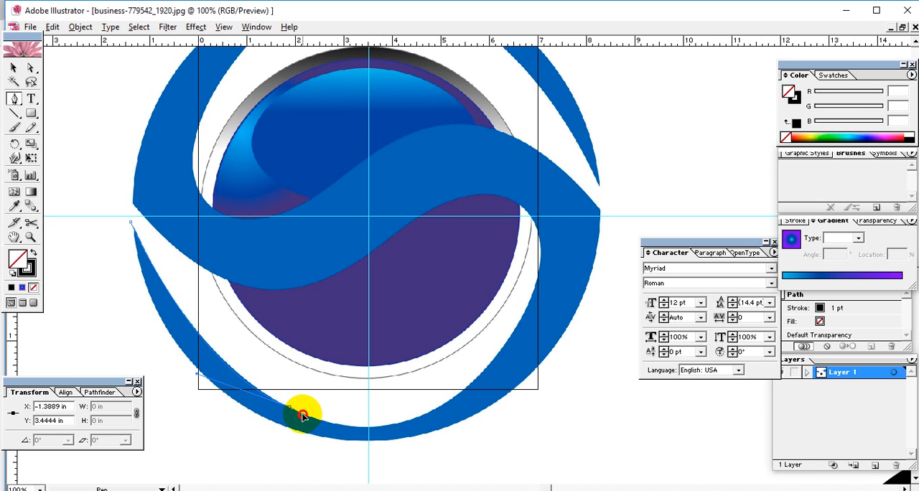
drag(404, 424, 549, 286)
key(ctrl+plus)
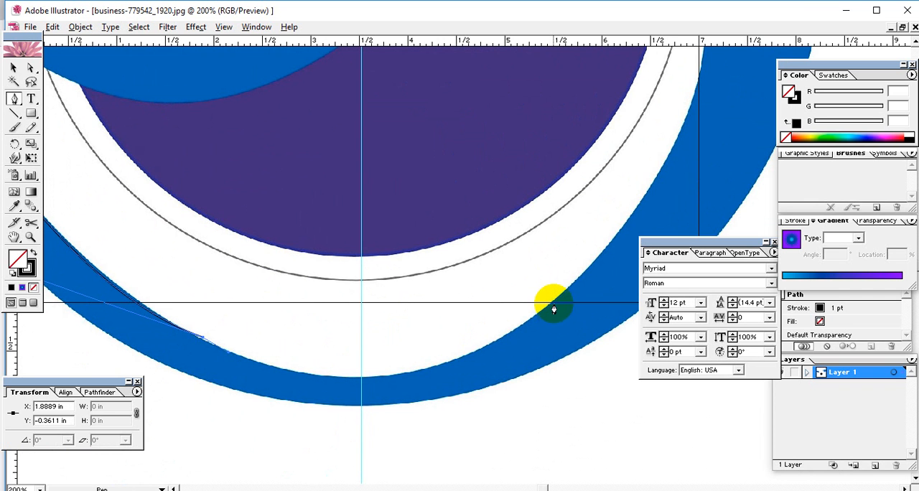
Continue the pen path along the lower crescent's inner edge and up the right side of the white gap with curved segments
drag(557, 302, 715, 156)
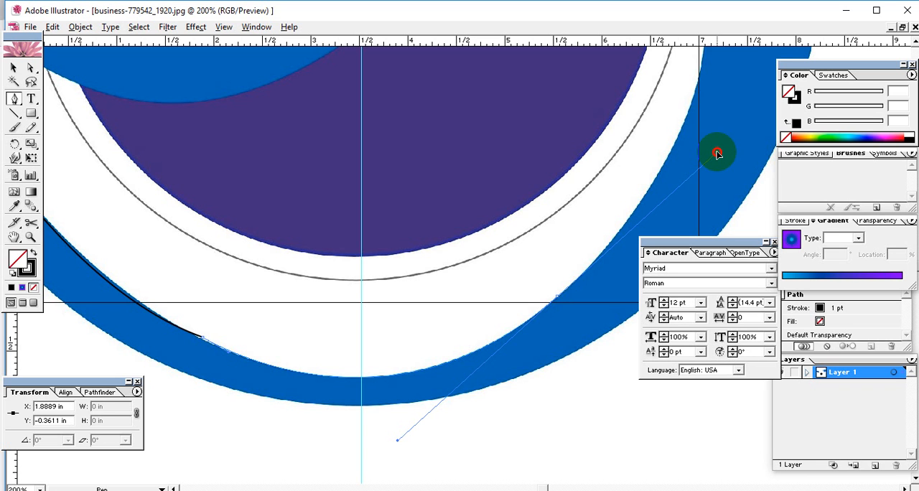
drag(717, 152, 577, 280)
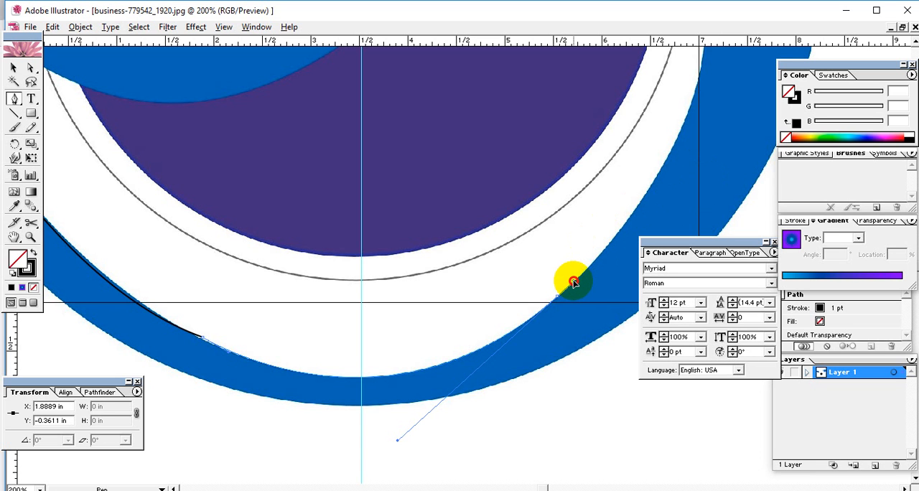
drag(573, 277, 460, 382)
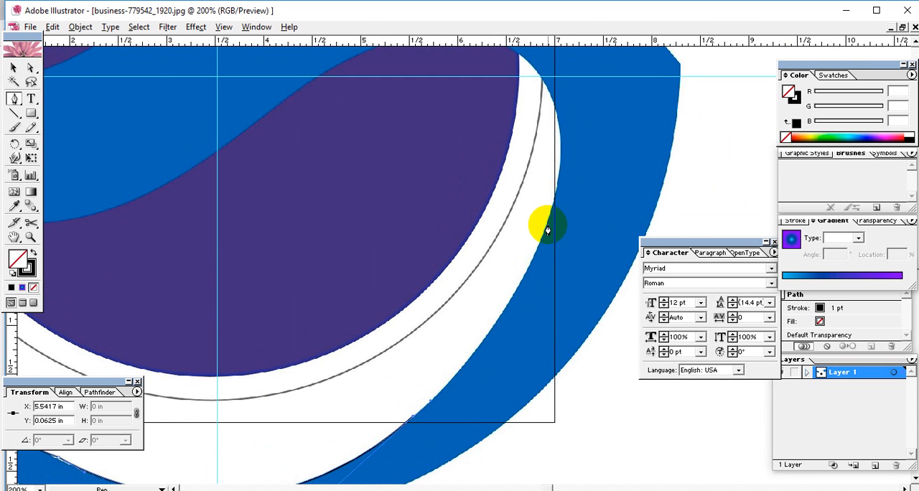
drag(545, 234, 566, 241)
key(space)
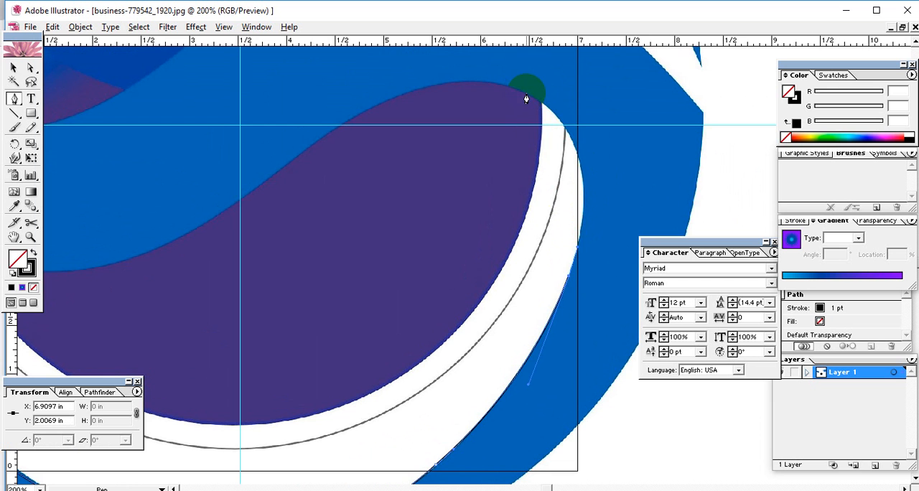
Curve the path around the top of the white gap onto the S-shaped band's lower edge and shorten the outgoing handle
drag(527, 95, 442, 240)
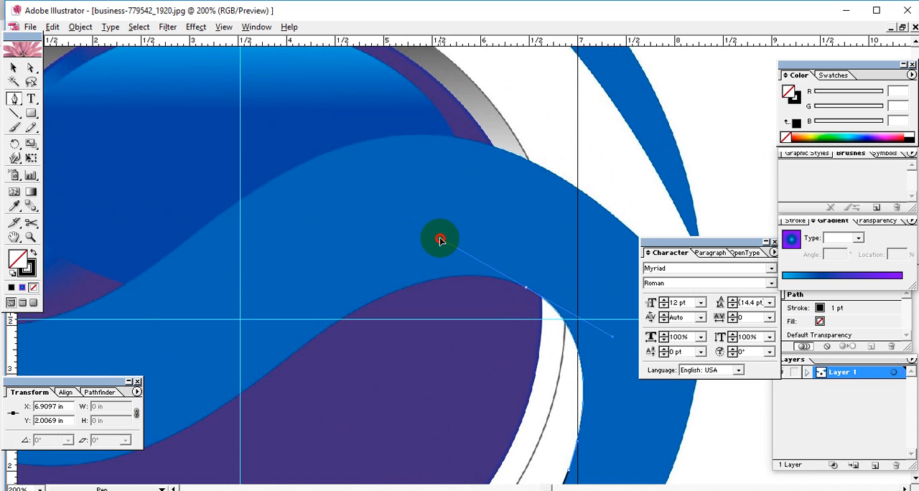
drag(440, 239, 440, 239)
click(515, 286)
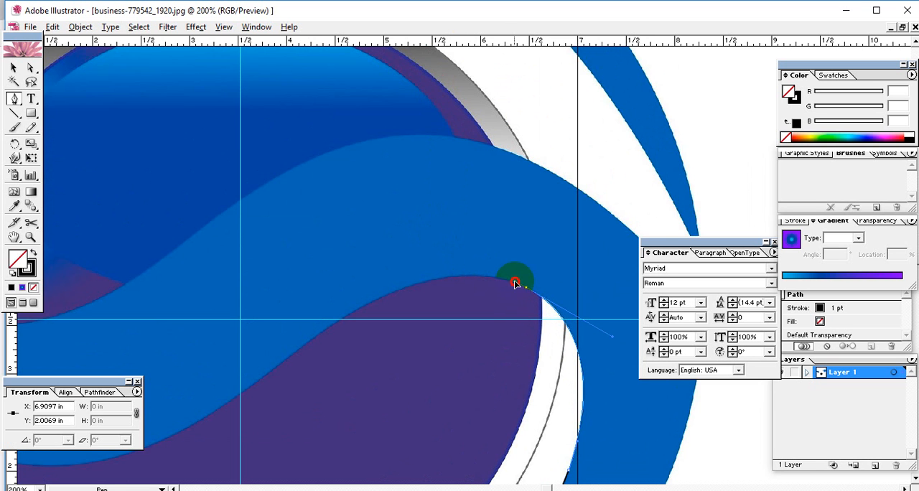
Trace the S-shaped band's lower edge along the purple area with two curved segments, keeping the outgoing handles short
drag(519, 294, 584, 148)
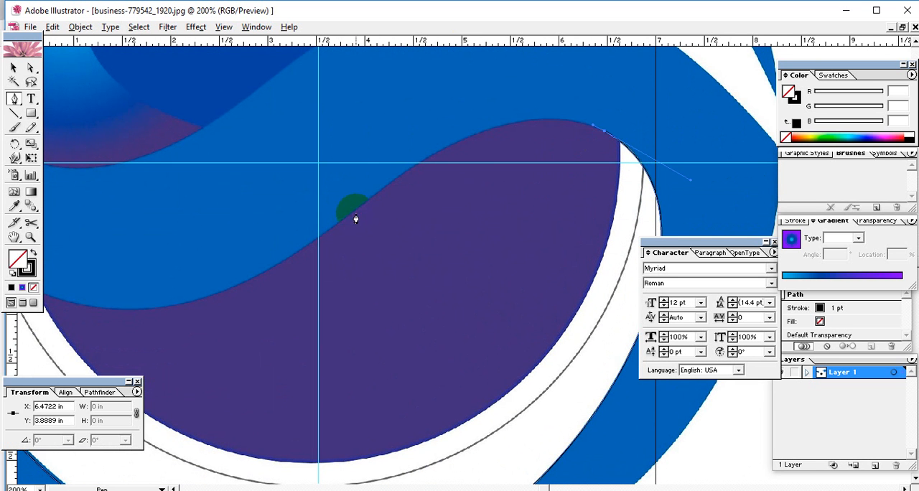
drag(360, 208, 340, 216)
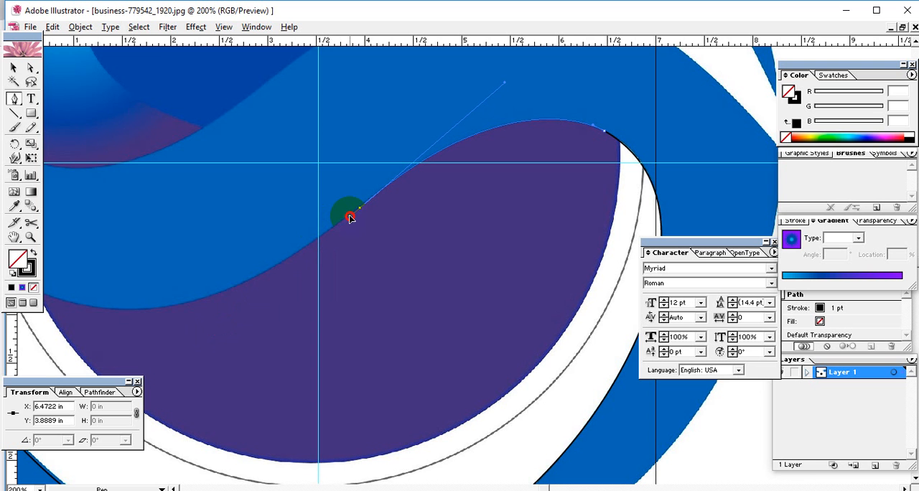
drag(303, 289, 519, 240)
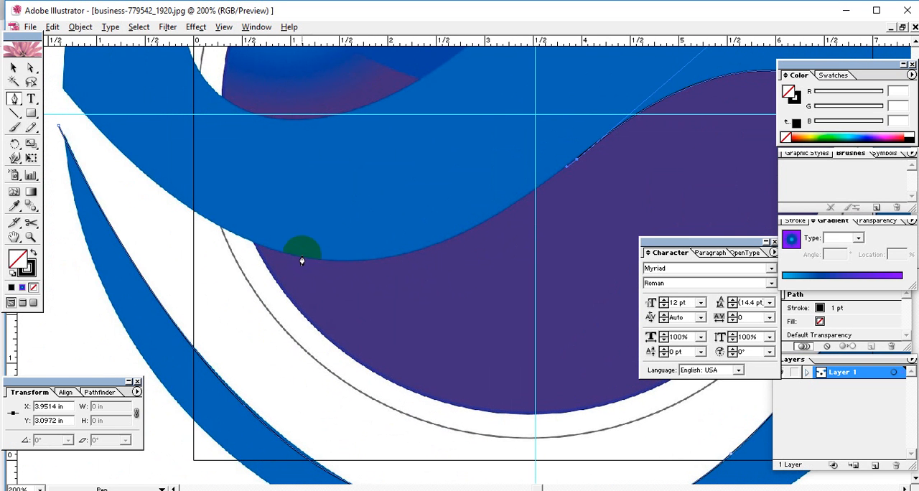
drag(293, 257, 273, 253)
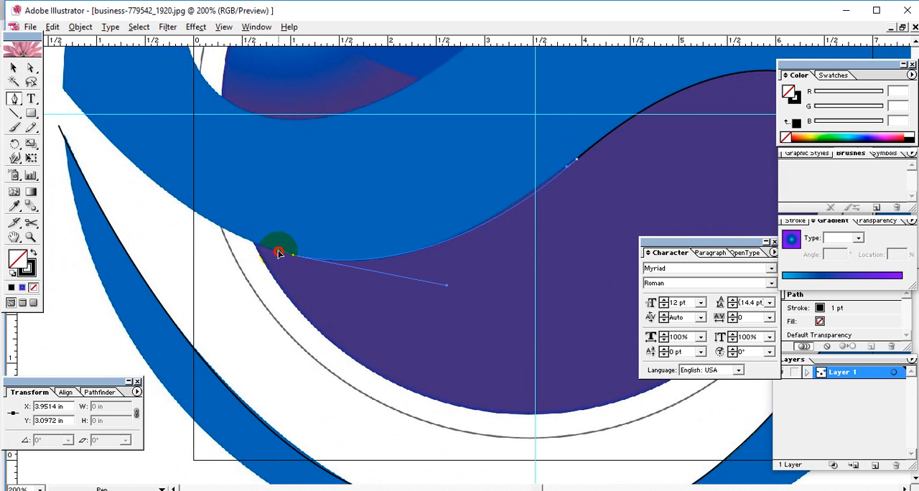
Extend the path to the S-shaped band's left tip, remove that anchor's outgoing handle, and close the path at its starting point
drag(278, 253, 379, 379)
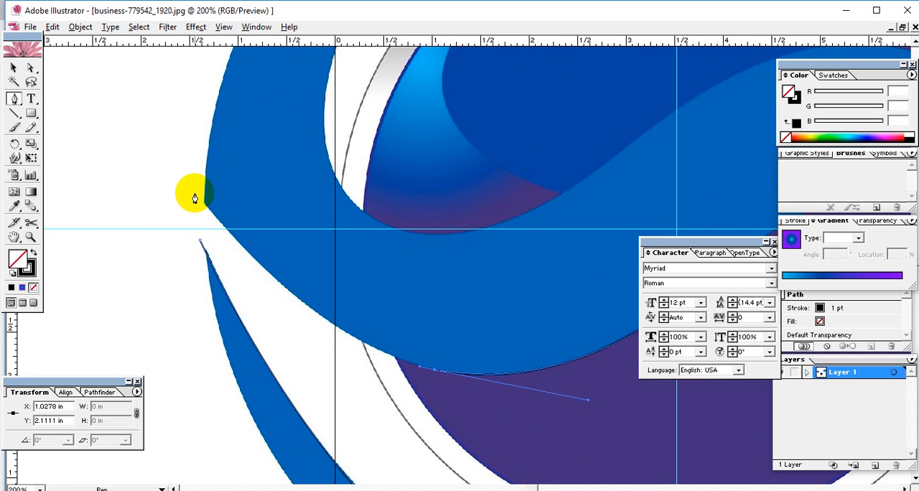
drag(195, 194, 172, 189)
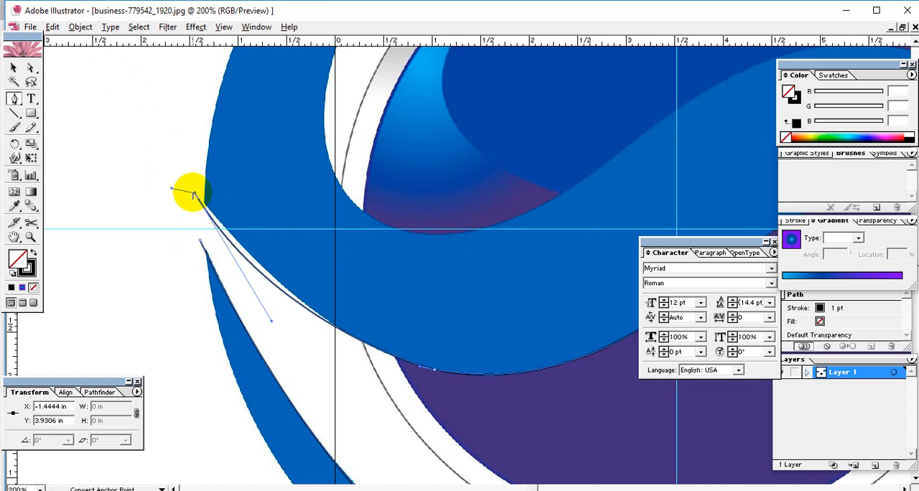
alt+click(188, 196)
click(465, 294)
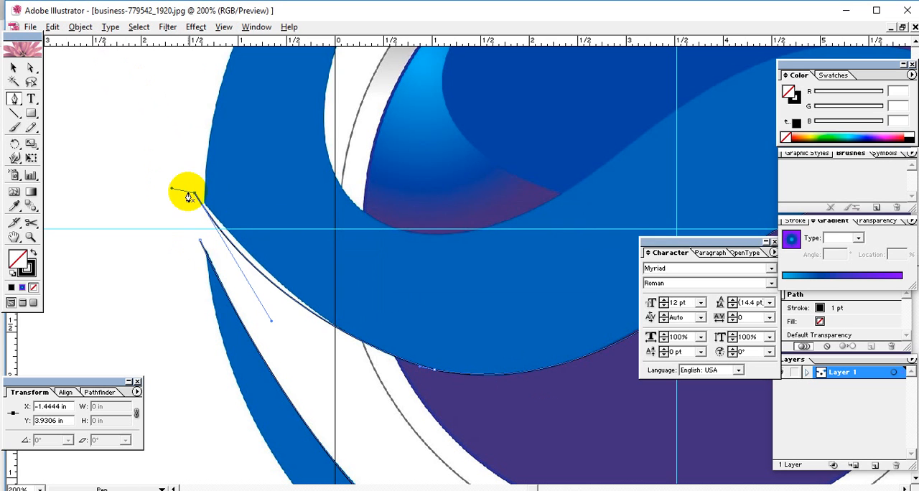
click(195, 195)
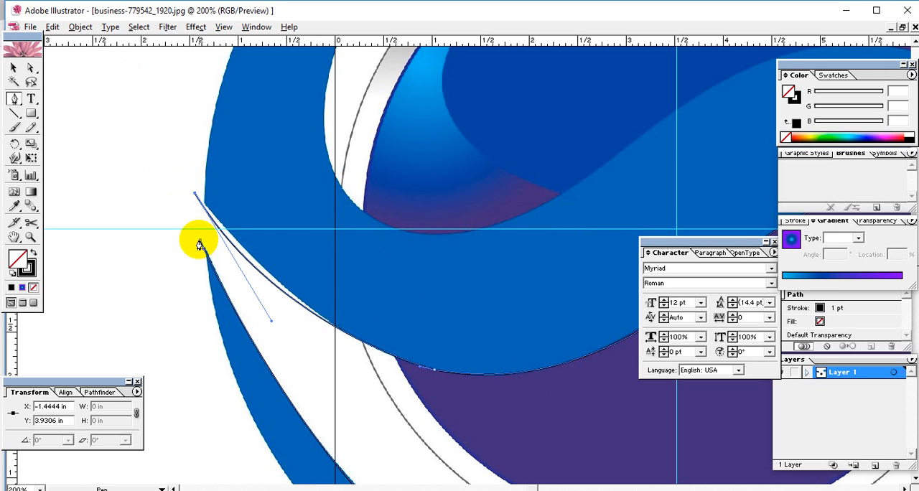
click(201, 242)
click(31, 67)
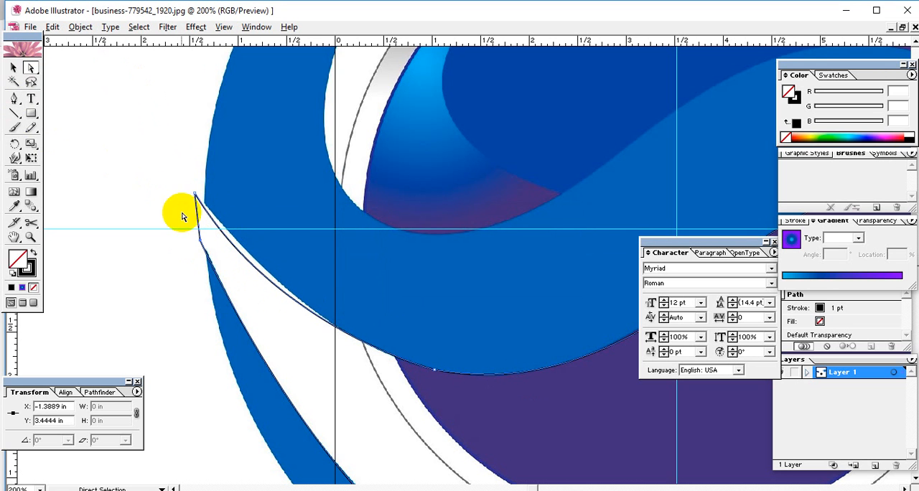
Move the path's left tip anchor slightly outward and adjust the curve handles to fit the S-shaped band's lower-left edge
drag(178, 168, 192, 186)
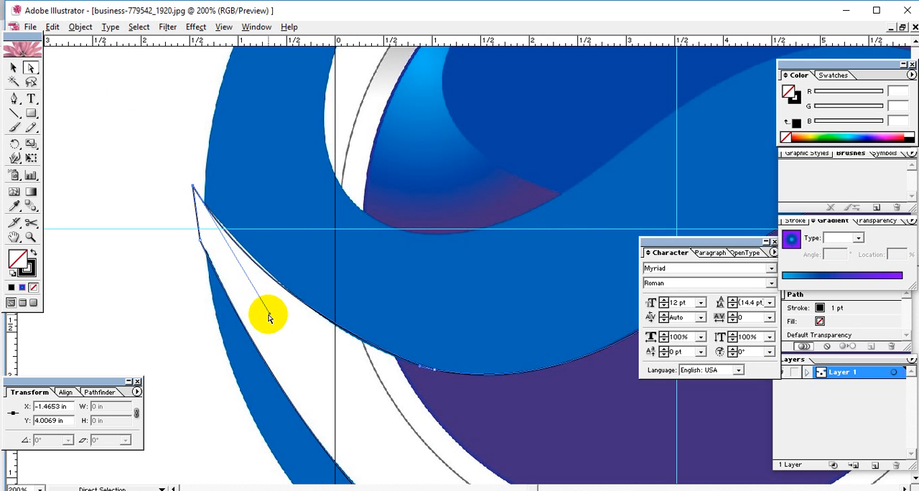
drag(269, 317, 273, 310)
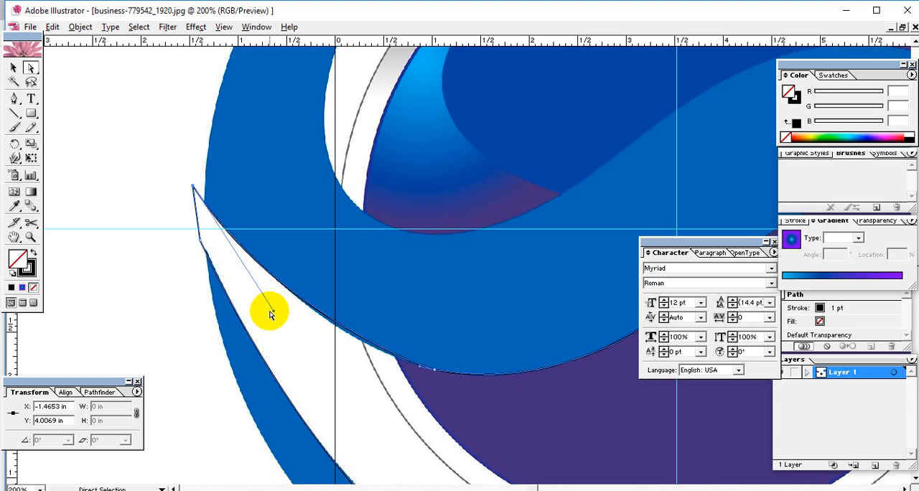
drag(420, 369, 388, 363)
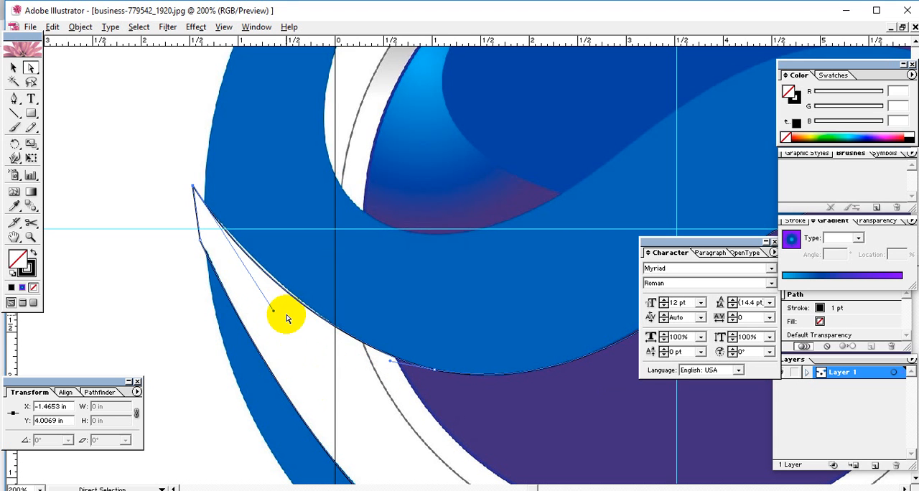
drag(272, 311, 277, 309)
Reshape the path along the lower crescent's inner left edge by moving the long curve handle of its bottom-left anchor
key(space)
drag(398, 373, 140, 304)
drag(400, 324, 359, 117)
drag(388, 294, 474, 203)
key(ctrl+equal)
key(ctrl+equal)
key(ctrl+equal)
key(space)
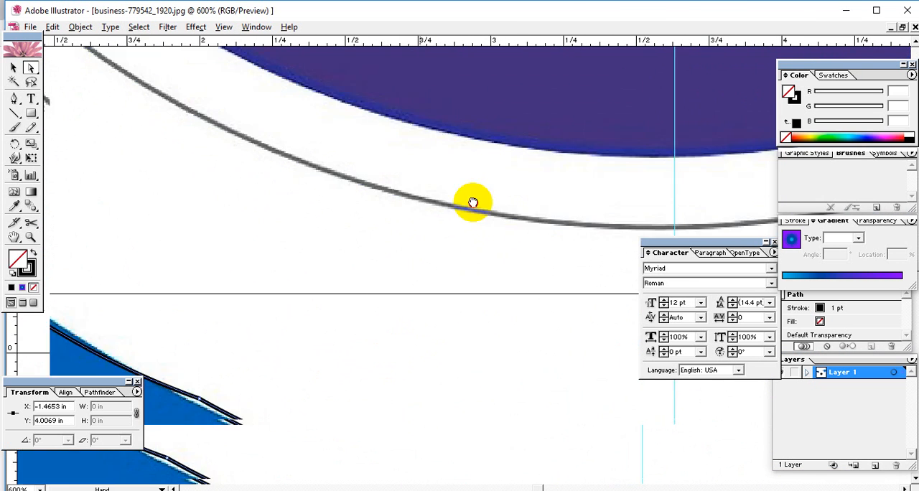
drag(309, 323, 473, 166)
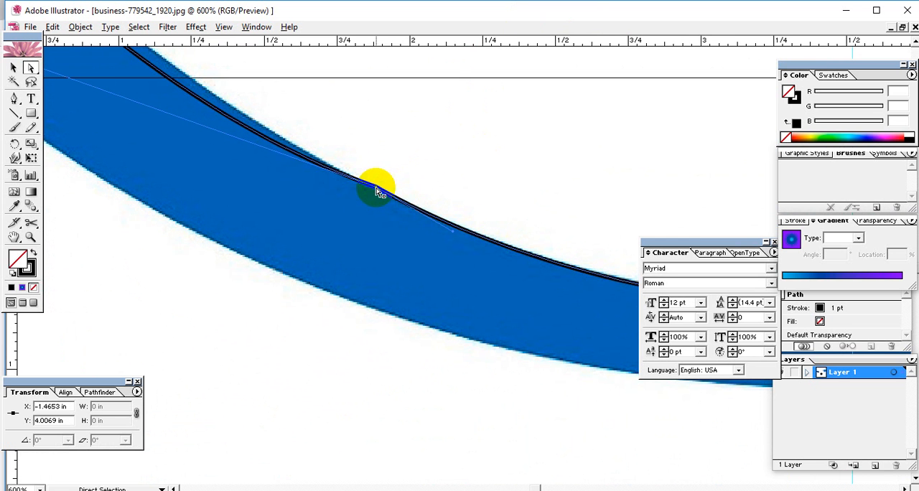
key(space)
drag(349, 212, 527, 450)
drag(312, 320, 496, 372)
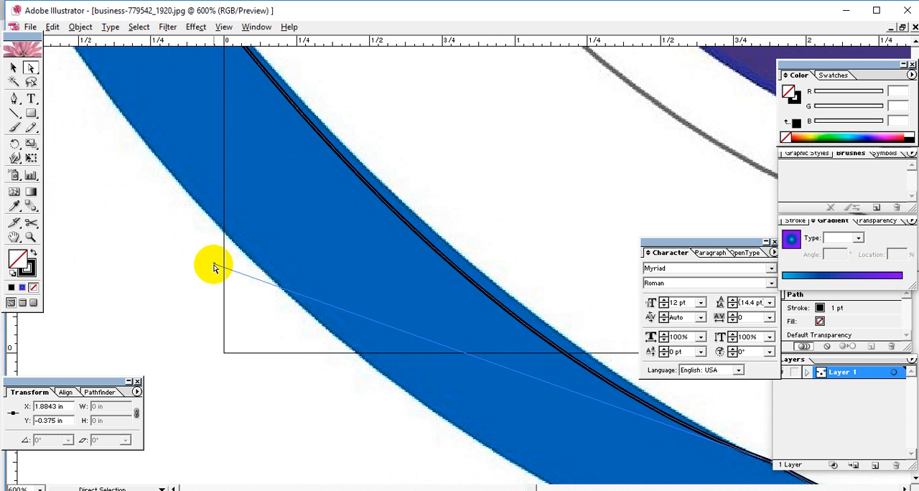
drag(213, 267, 217, 218)
Examine the path up close along the lower crescent's inner edge, the white gap's right side and the S-shaped band
key(space)
drag(220, 164, 318, 404)
drag(172, 108, 352, 331)
drag(237, 106, 311, 78)
drag(392, 369, 364, 201)
drag(470, 388, 355, 254)
drag(423, 365, 389, 347)
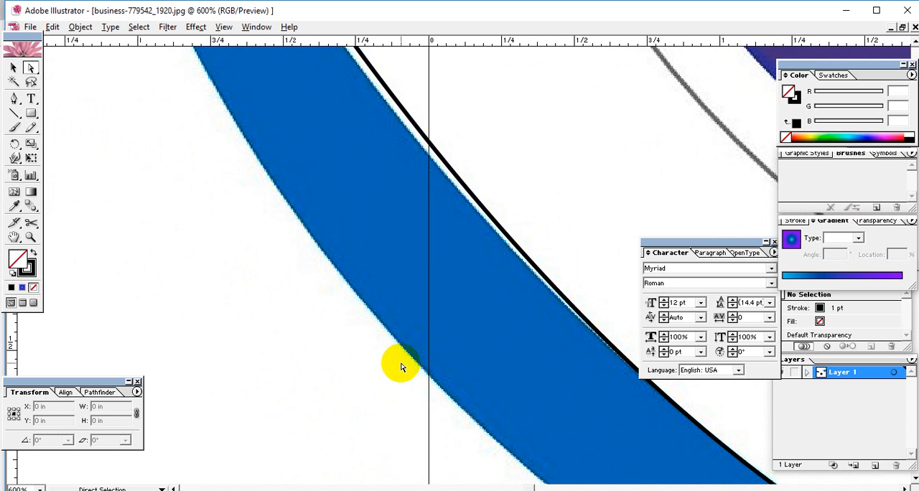
drag(562, 406, 201, 313)
drag(439, 424, 179, 143)
drag(423, 349, 171, 297)
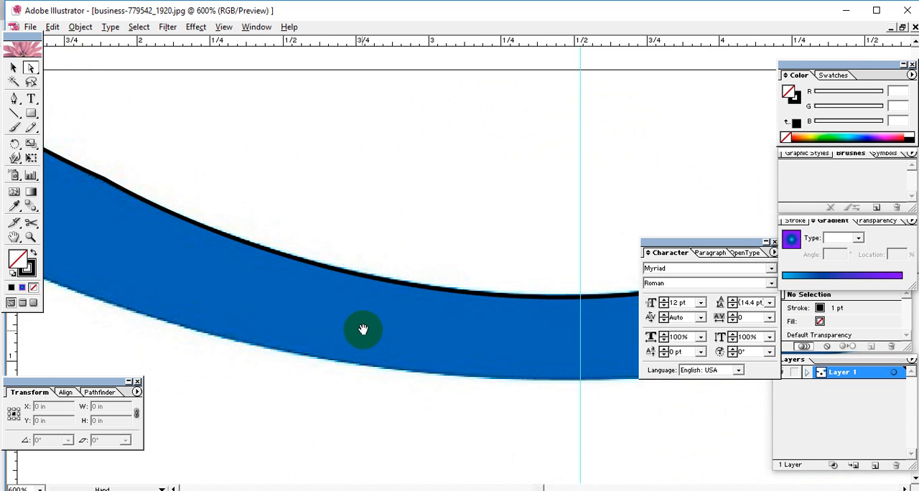
drag(363, 329, 98, 297)
drag(395, 309, 128, 327)
drag(384, 284, 214, 460)
drag(496, 218, 349, 428)
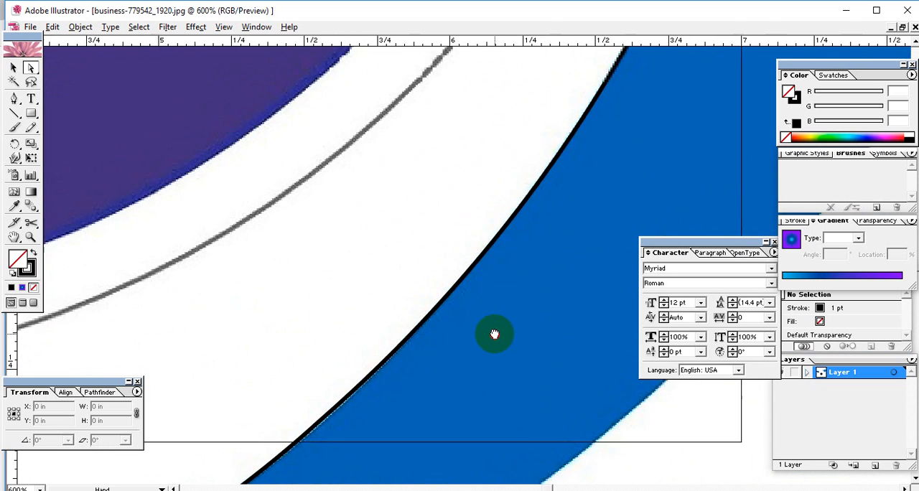
drag(634, 98, 498, 421)
drag(578, 137, 563, 316)
drag(631, 162, 582, 392)
drag(589, 130, 673, 264)
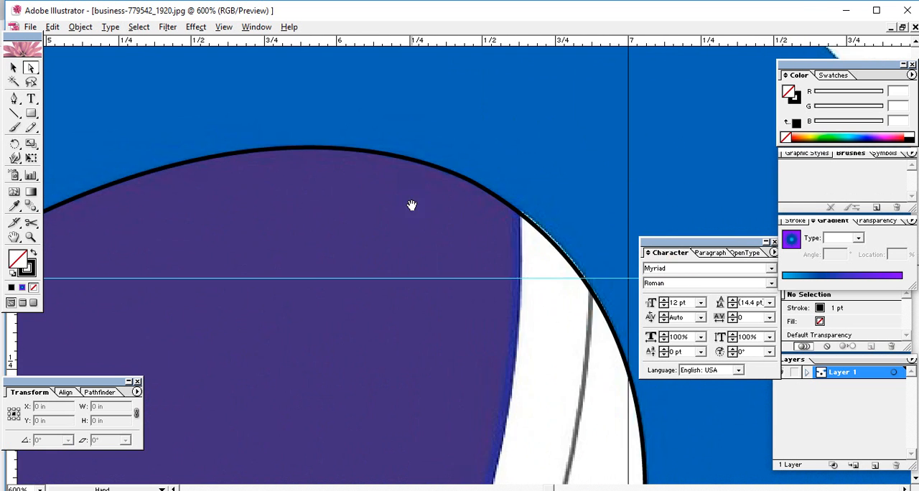
drag(330, 205, 657, 79)
drag(353, 178, 481, 120)
key(ctrl+1)
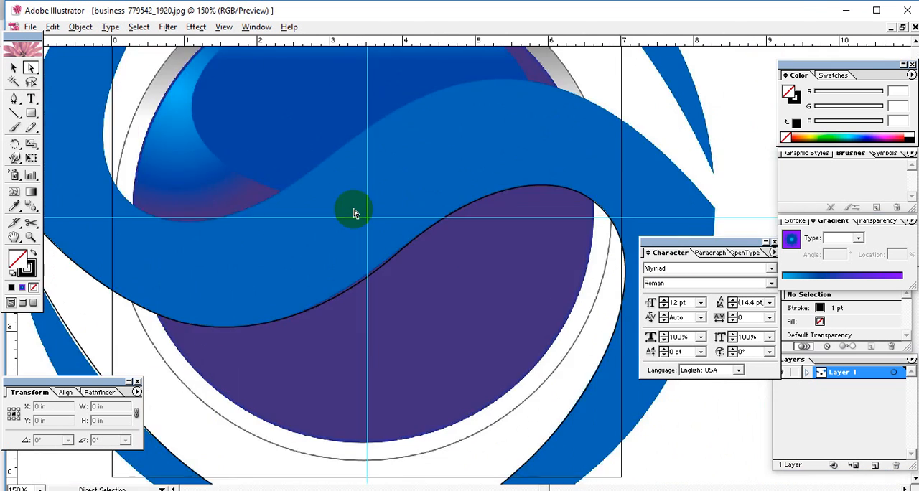
Check the whole closed path against the reference logo, then clear the selection
drag(341, 247, 323, 207)
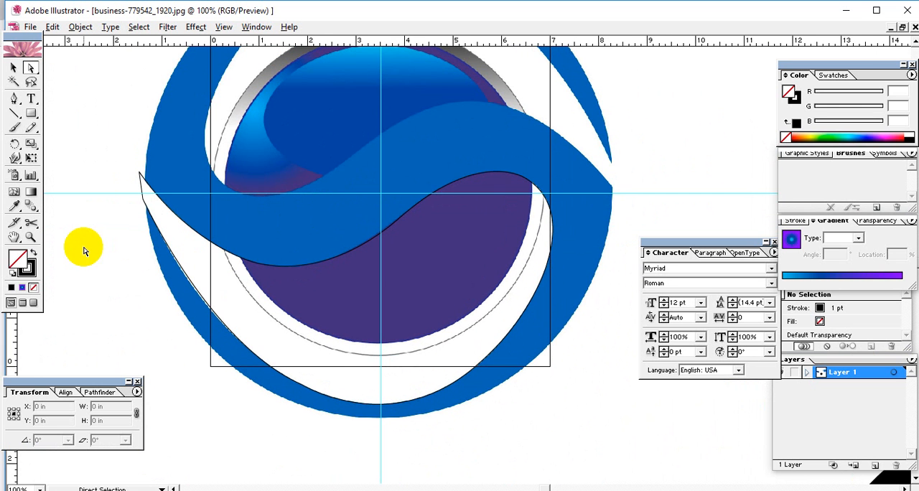
drag(94, 179, 144, 204)
drag(320, 279, 258, 284)
drag(364, 302, 388, 295)
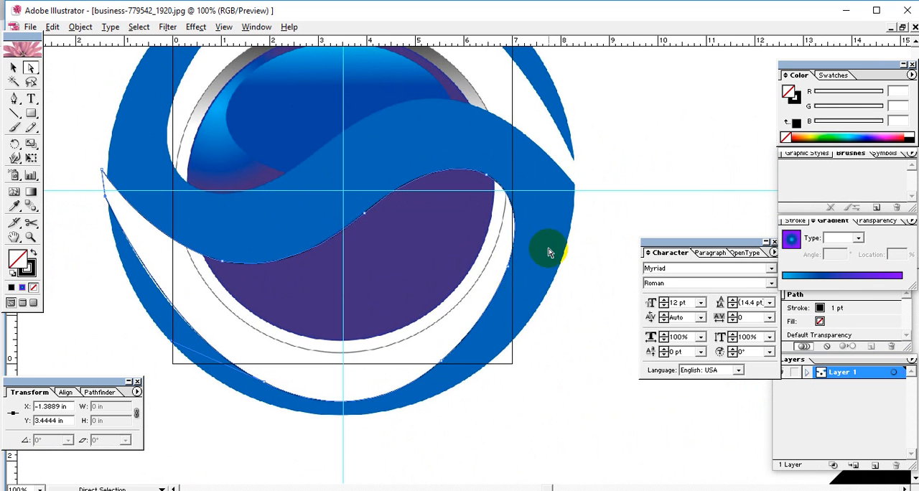
click(571, 247)
drag(584, 238, 234, 192)
drag(454, 307, 394, 218)
drag(506, 427, 333, 83)
drag(363, 207, 553, 357)
drag(481, 341, 567, 295)
drag(534, 307, 195, 177)
drag(372, 240, 229, 261)
drag(261, 287, 304, 308)
Move the black circle horizontally off the logo to the empty area beside it, at X 13.9527 in
key(ctrl+minus)
key(ctrl+minus)
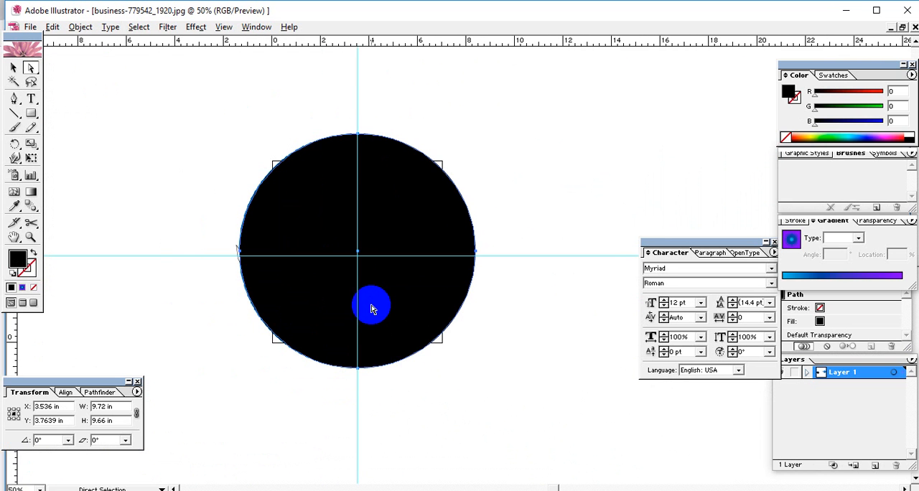
click(462, 332)
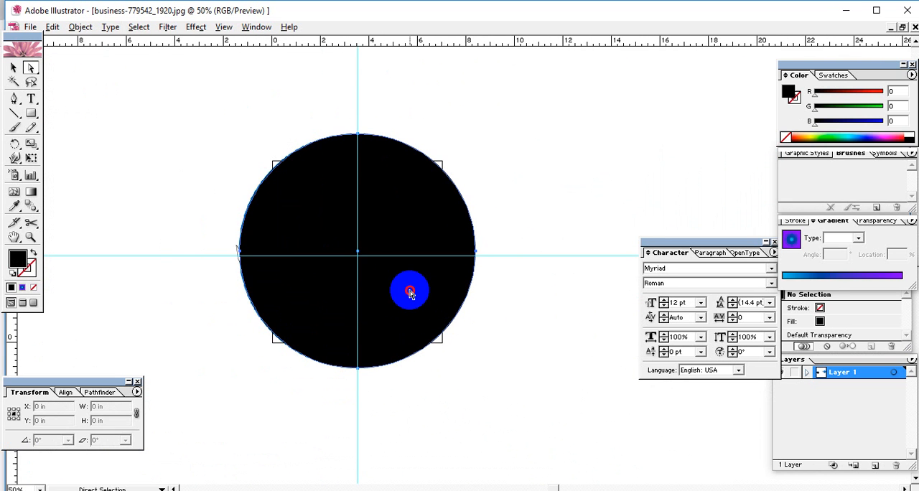
click(409, 294)
key(shift+Right)
key(shift+Right)
key(shift+Right)
key(shift+Right)
key(shift+Right)
key(shift+Right)
key(shift+Right)
key(shift+Right)
key(shift+Right)
key(shift+Right)
key(shift+Right)
key(shift+Right)
key(shift+Right)
key(shift+Right)
key(shift+Right)
key(shift+Right)
key(shift+Right)
key(shift+Right)
key(shift+Right)
key(shift+Right)
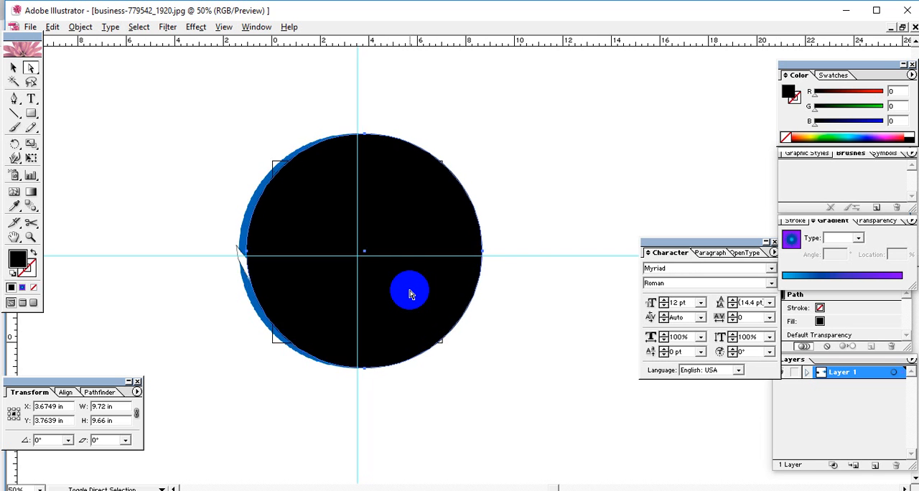
key(shift+Right)
key(shift+Right)
key(shift+Right)
key(shift+Right)
key(shift+Right)
key(shift+Right)
key(shift+Right)
key(shift+Right)
key(shift+Right)
key(shift+Right)
key(shift+Right)
key(shift+Right)
key(shift+Right)
key(shift+Right)
key(shift+Right)
key(shift+Right)
key(shift+Right)
key(shift+Right)
key(shift+Right)
key(shift+Right)
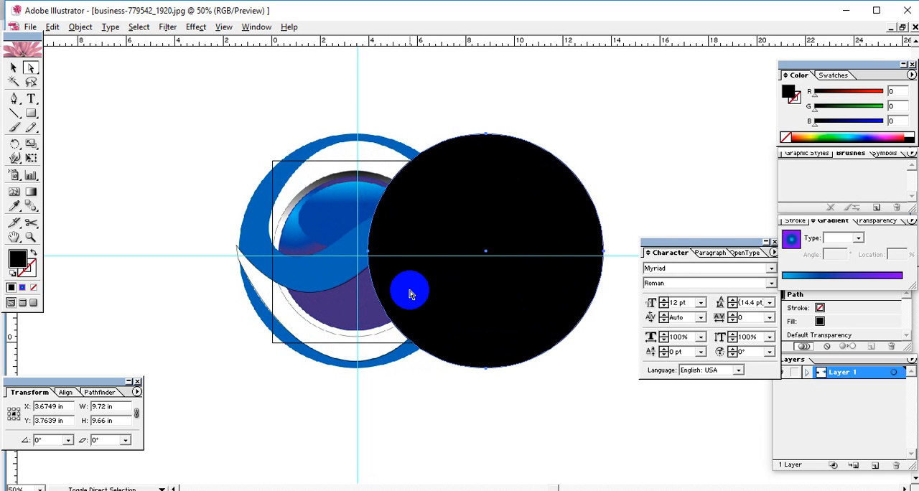
key(shift+Right)
key(shift+Right)
key(shift+Right)
key(shift+Right)
key(shift+Right)
key(shift+Right)
key(shift+Right)
key(shift+Right)
key(shift+Right)
key(shift+Right)
key(shift+Right)
key(shift+Right)
key(shift+Right)
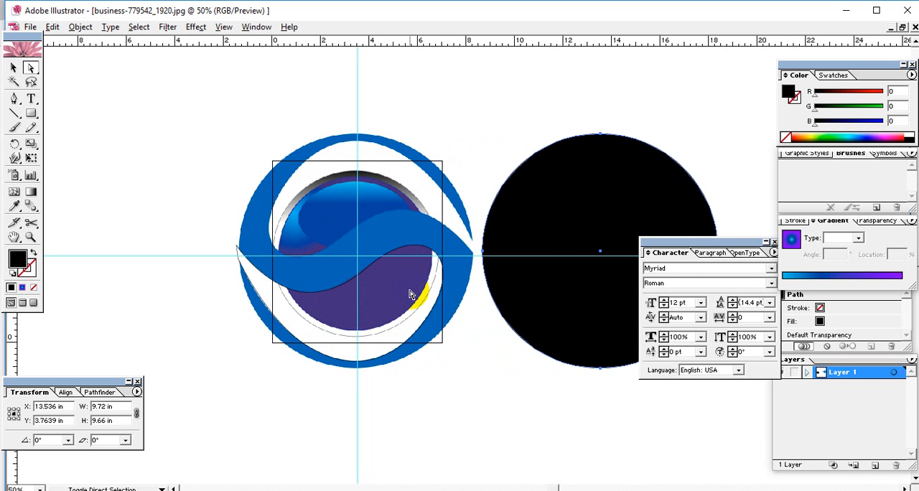
drag(438, 328, 349, 291)
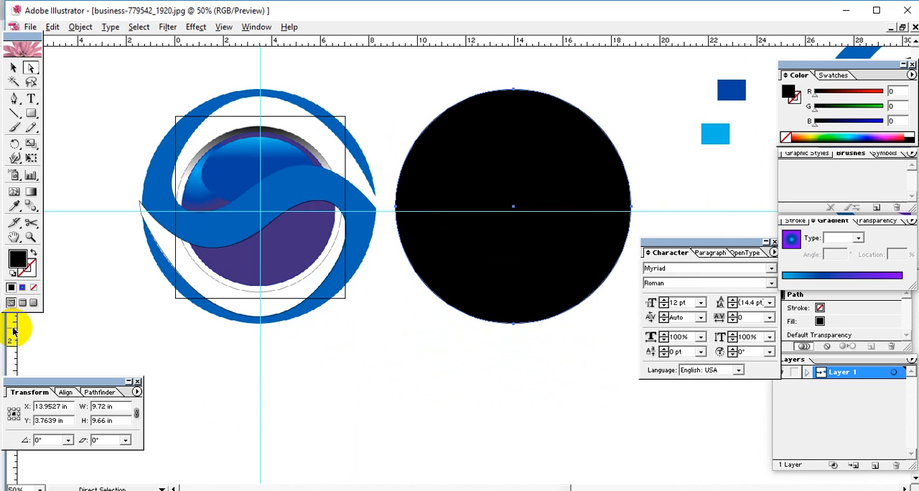
Place two vertical guides, one at the logo's left edge and one at the black circle's left edge
drag(12, 330, 142, 388)
drag(13, 338, 394, 399)
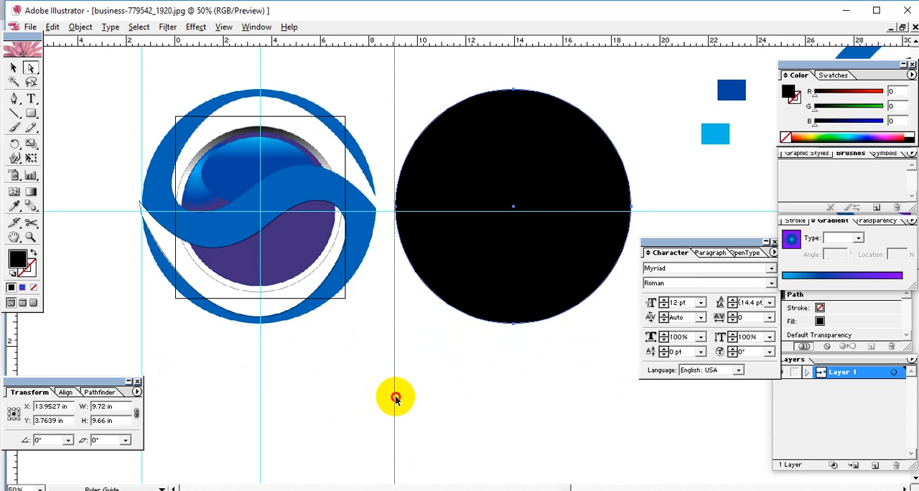
drag(395, 399, 394, 399)
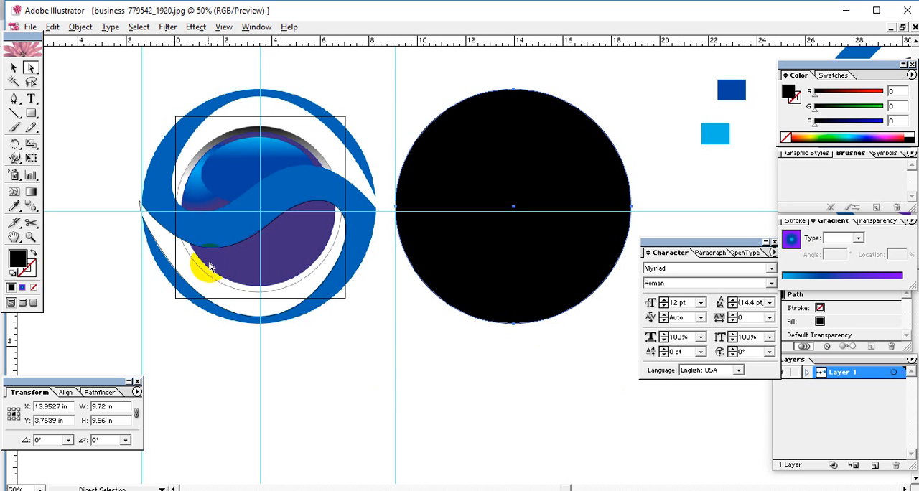
Try to move the traced path itself horizontally onto the black circle
click(12, 69)
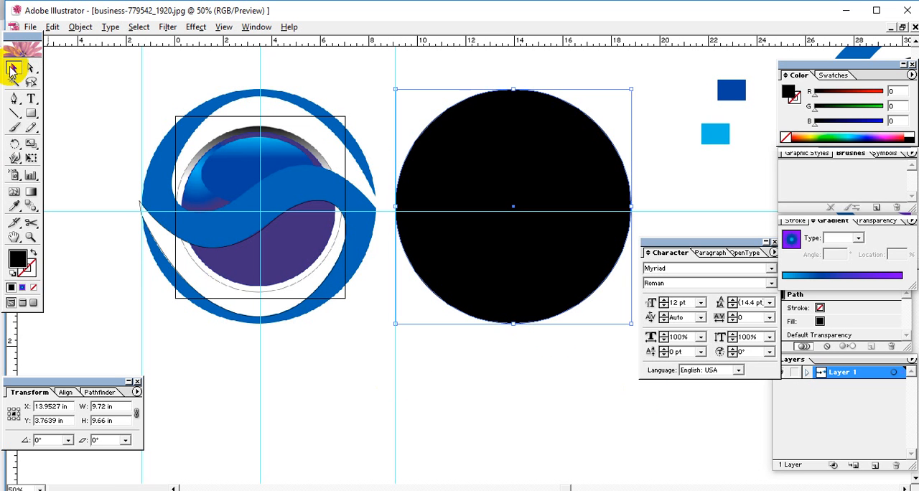
click(164, 259)
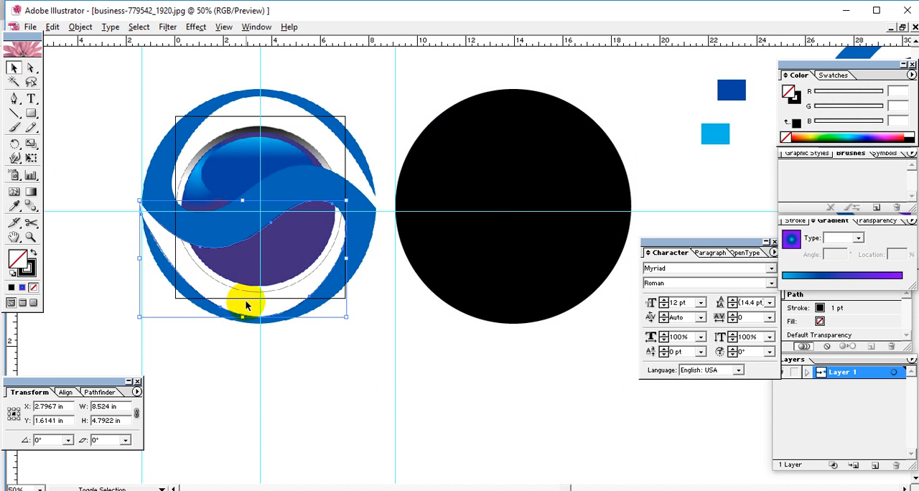
key(shift+Right)
key(shift+Right)
key(shift+Right)
key(shift+Right)
key(shift+Right)
key(shift+Right)
key(shift+Right)
key(shift+Right)
key(shift+Right)
key(shift+Right)
key(shift+Right)
key(shift+Right)
key(shift+Right)
key(shift+Right)
key(shift+Right)
key(shift+Right)
key(shift+Right)
key(shift+Right)
key(shift+Right)
key(shift+Right)
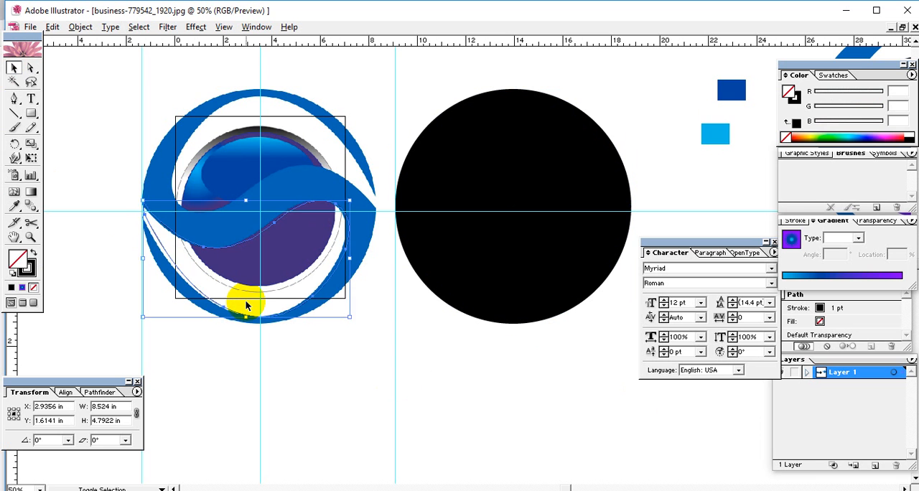
key(shift+Right)
key(shift+Right)
key(shift+Right)
key(shift+Right)
key(shift+Right)
key(shift+Right)
key(shift+Right)
key(shift+Right)
key(shift+Right)
key(shift+Right)
key(shift+Right)
key(shift+Right)
key(shift+Right)
key(shift+Right)
key(shift+Right)
key(shift+Right)
key(shift+Right)
key(shift+Right)
key(shift+Right)
key(shift+Right)
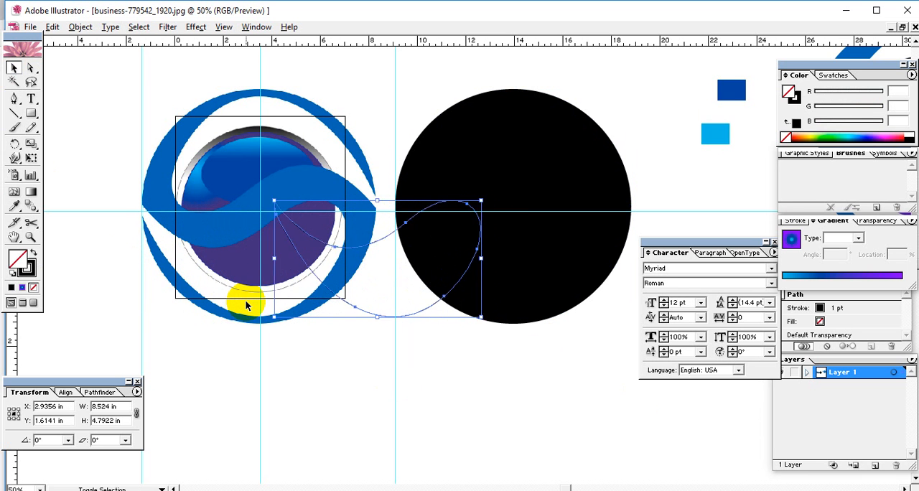
key(shift+Right)
key(shift+Right)
key(shift+Right)
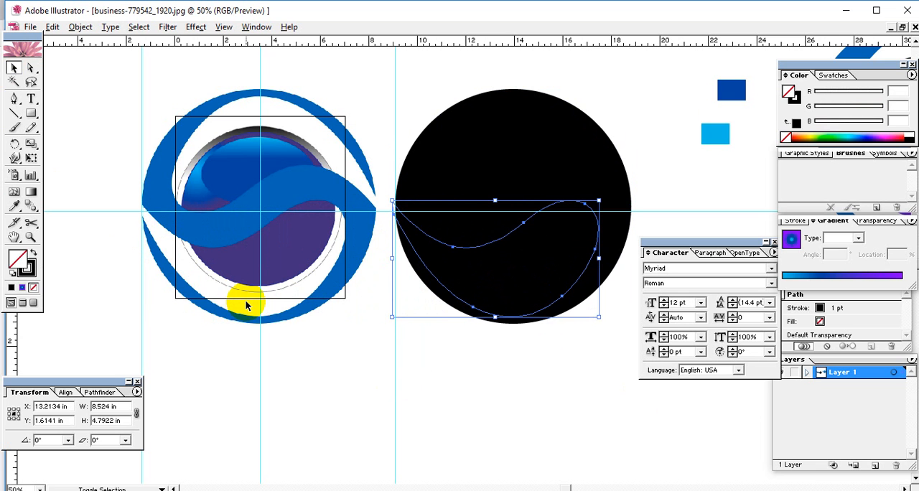
Return the traced path horizontally from the black circle to its original place over the logo
click(239, 340)
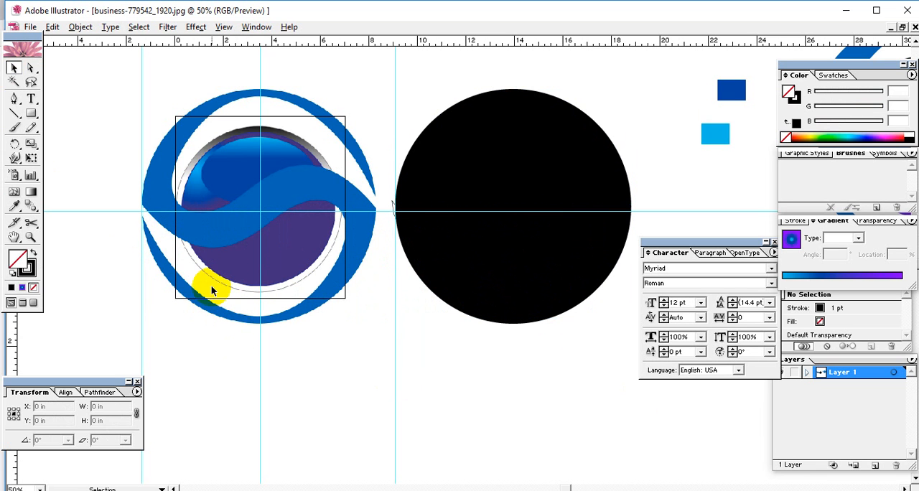
key(ctrl+v)
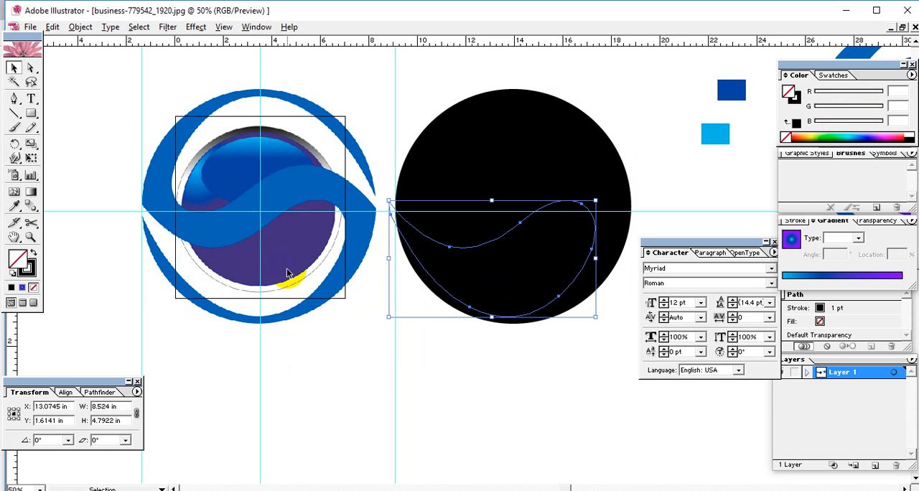
key(shift+Left)
key(shift+Left)
key(shift+Left)
key(shift+Left)
key(shift+Left)
key(shift+Left)
key(shift+Left)
key(shift+Left)
key(shift+Left)
key(shift+Left)
key(shift+Left)
key(shift+Left)
key(shift+Left)
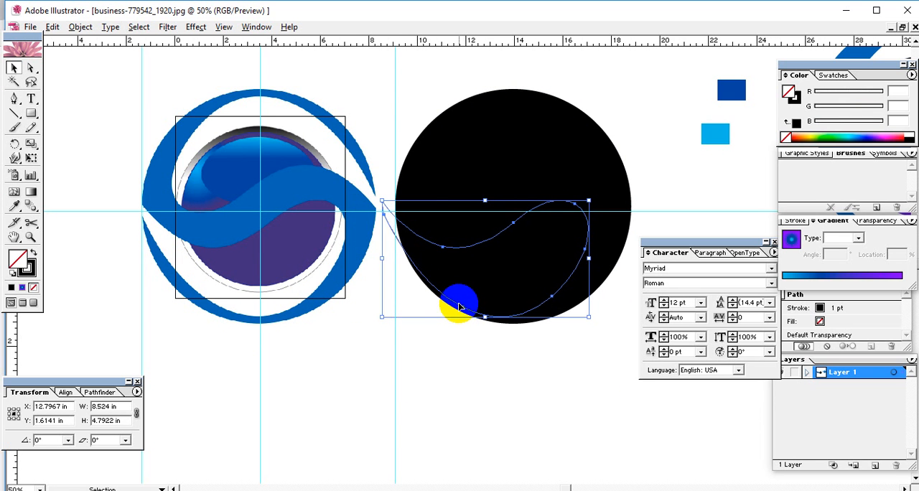
key(shift+Left)
key(shift+Left)
key(shift+Left)
key(shift+Left)
key(shift+Left)
key(shift+Left)
key(shift+Left)
key(shift+Left)
key(shift+Left)
key(shift+Left)
key(shift+Left)
key(shift+Left)
key(shift+Left)
key(shift+Left)
key(shift+Left)
key(shift+Left)
key(shift+Left)
key(shift+Left)
key(shift+Left)
key(shift+Left)
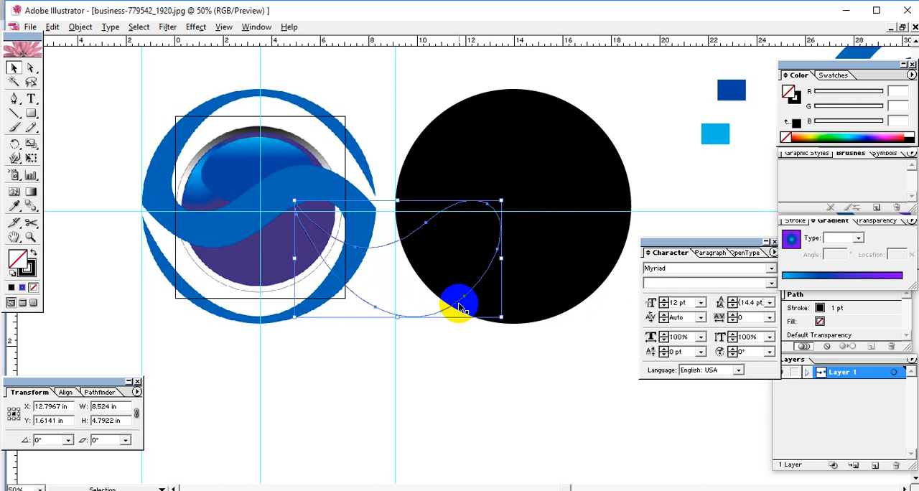
key(shift+Left)
key(shift+Left)
key(shift+Left)
key(shift+Left)
key(shift+Left)
key(shift+Left)
key(shift+Left)
key(shift+Left)
key(shift+Left)
key(shift+Left)
key(shift+Left)
key(shift+Left)
key(shift+Left)
key(shift+Left)
key(shift+Left)
key(shift+Left)
key(shift+Left)
key(shift+Left)
key(shift+Left)
key(shift+Left)
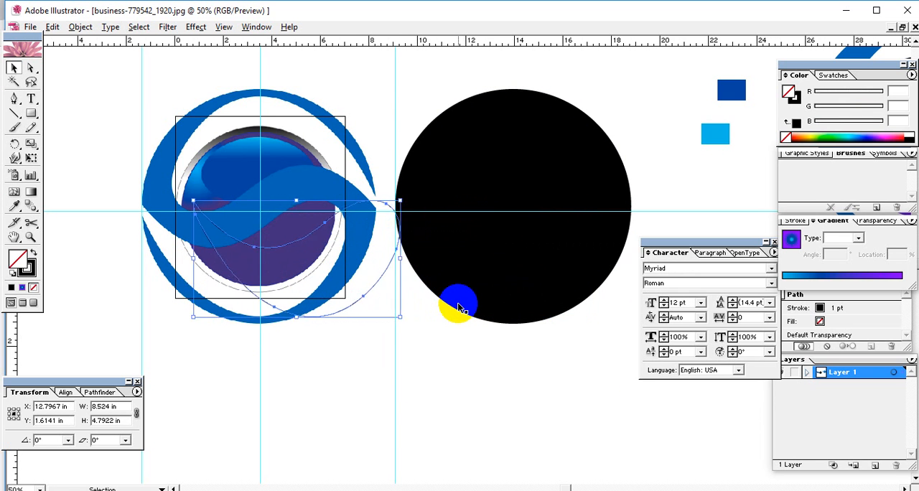
key(shift+Left)
key(shift+Left)
key(shift+Left)
key(shift+Left)
key(shift+Left)
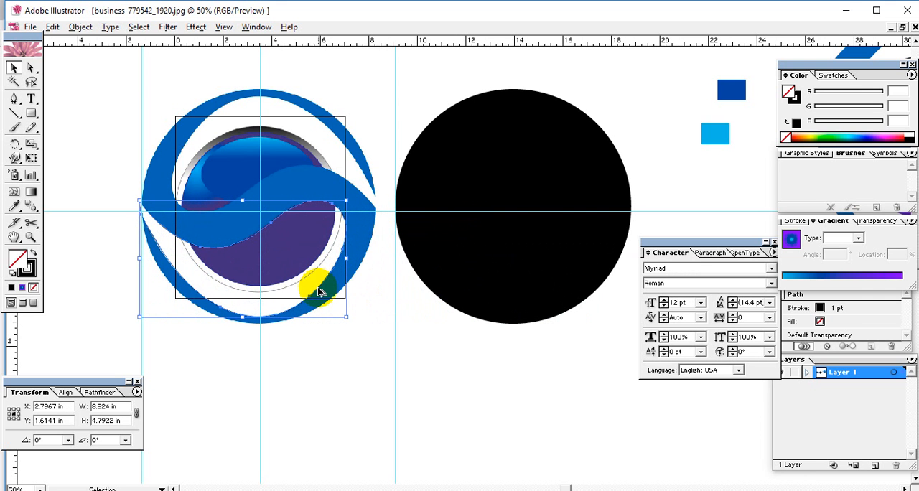
Copy the traced path onto the black circle beside the guide, and fill the circle with cyan (R 0, G 255, B 241)
drag(330, 289, 571, 291)
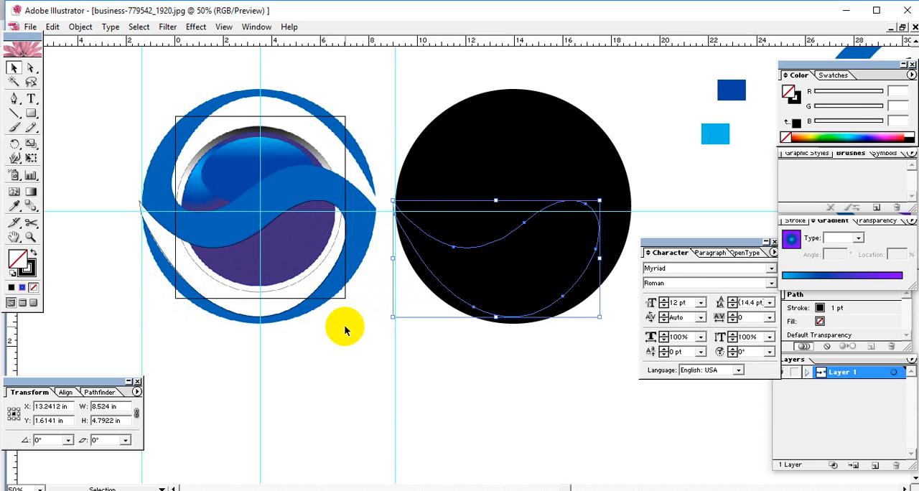
click(432, 377)
click(507, 302)
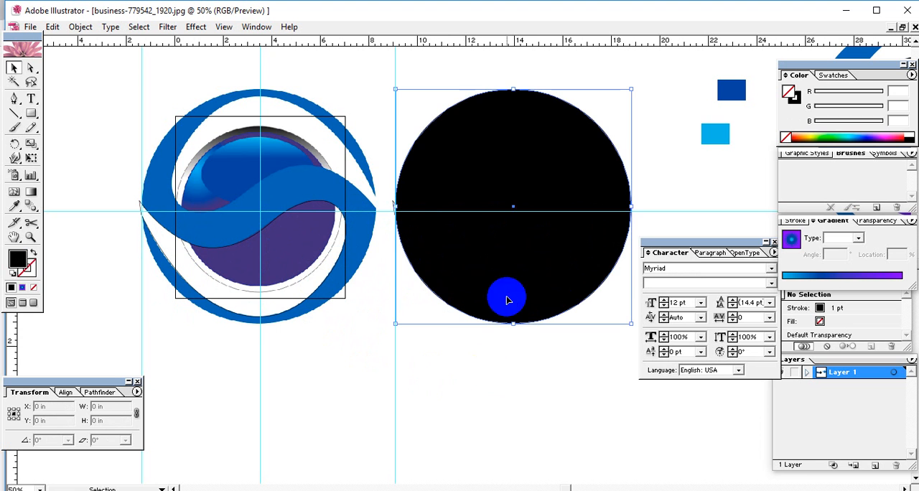
click(833, 136)
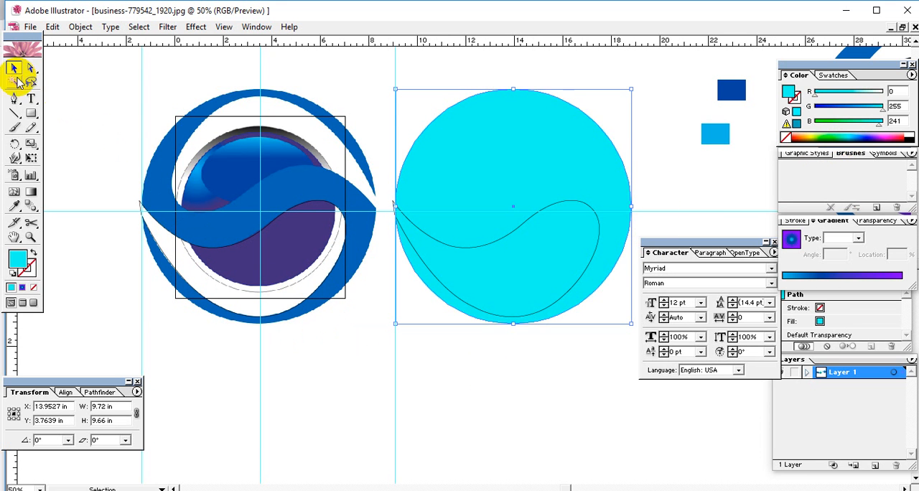
Rotate a copy of the traced path about half a turn from the logo's lower opening onto its upper opening
click(478, 423)
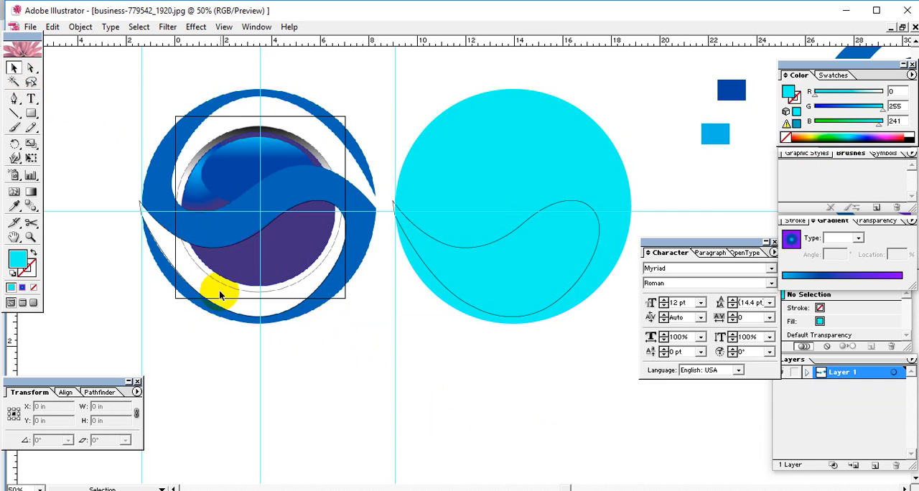
click(347, 223)
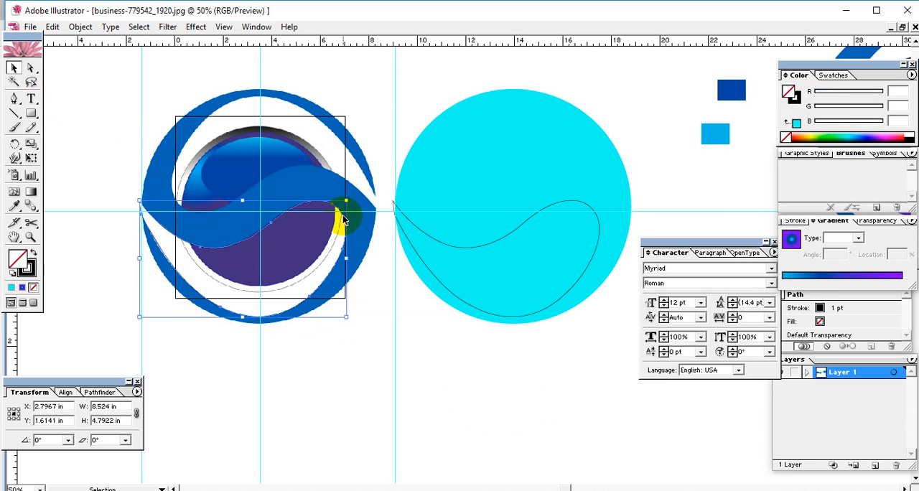
click(16, 146)
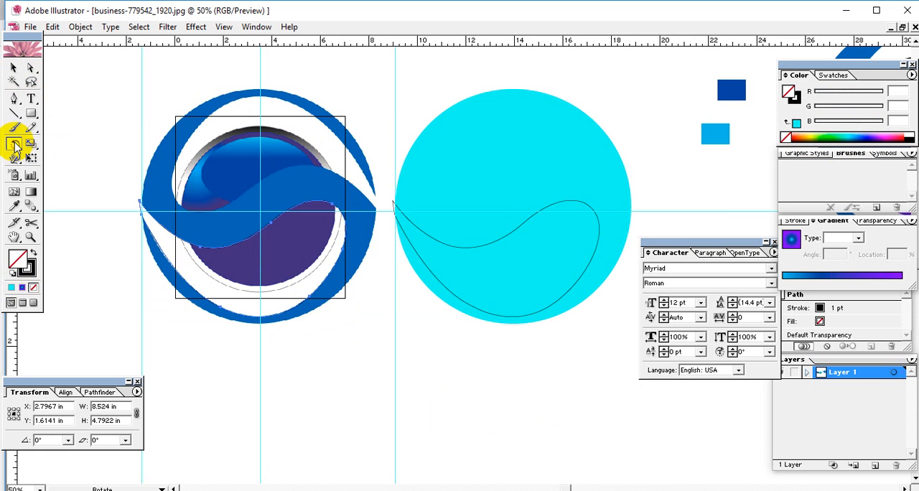
key(ctrl+equal)
key(ctrl+equal)
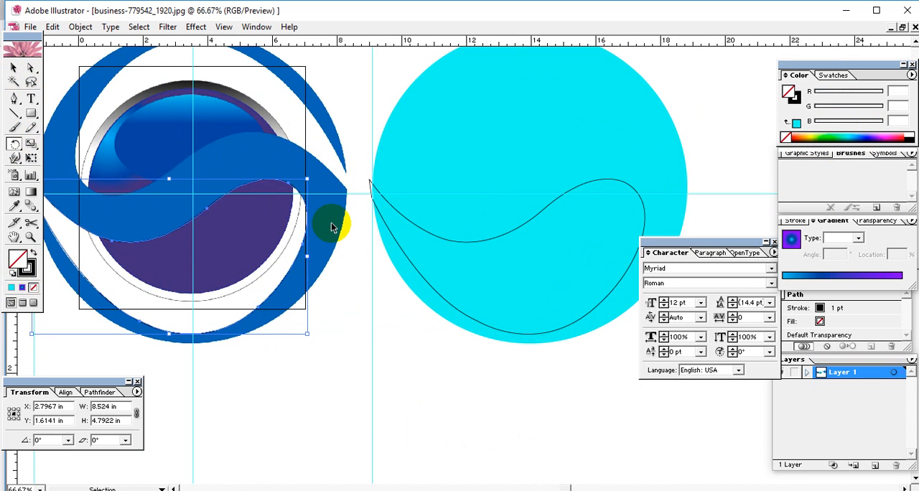
drag(254, 232, 399, 337)
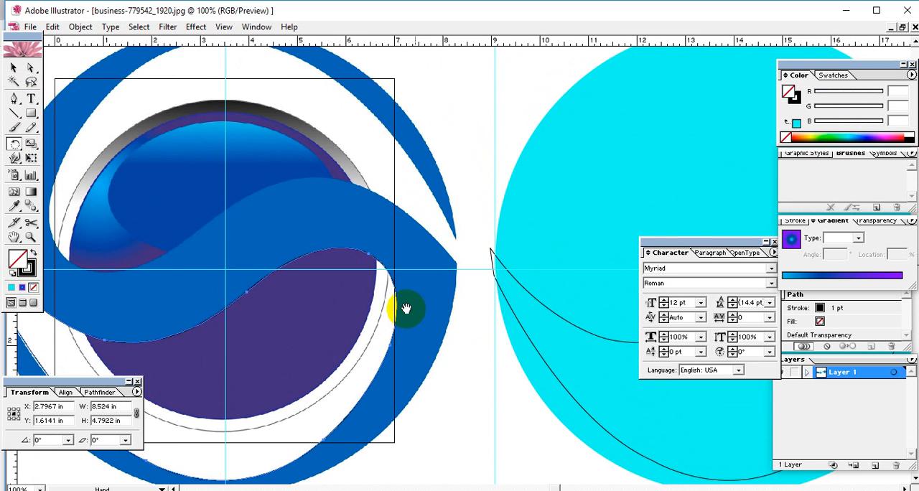
drag(404, 308, 538, 305)
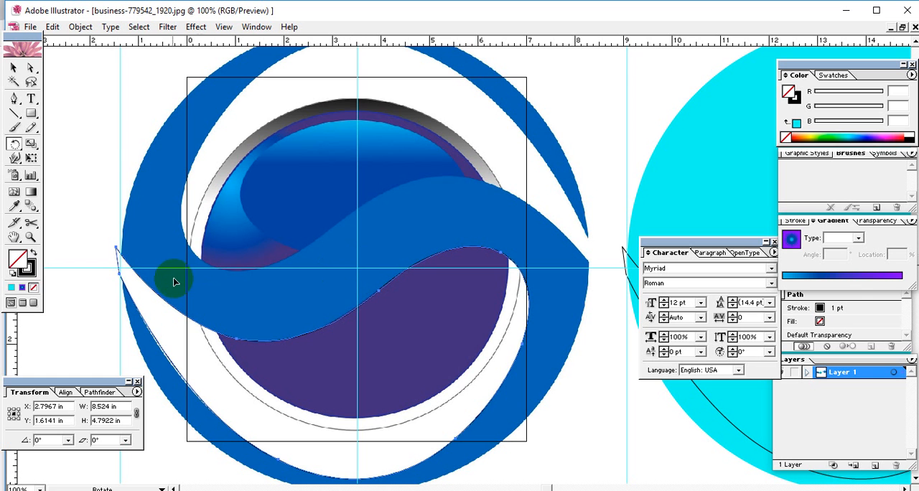
drag(167, 283, 499, 236)
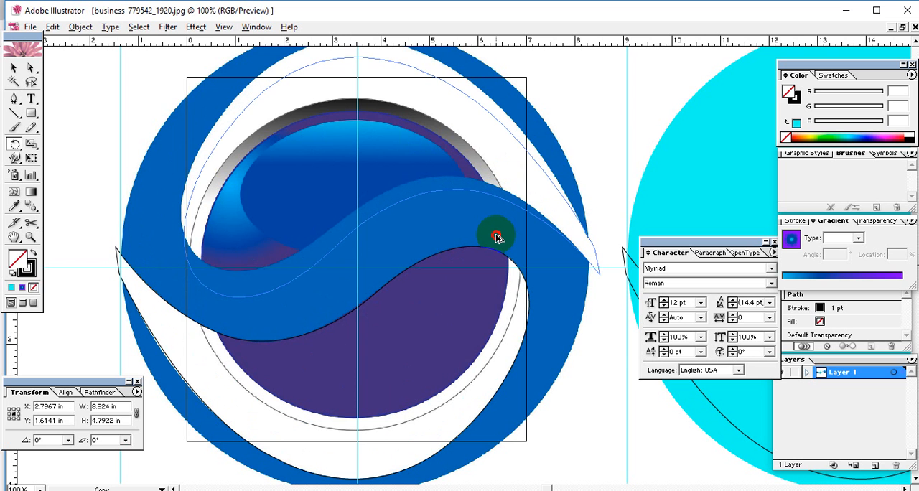
drag(497, 237, 506, 286)
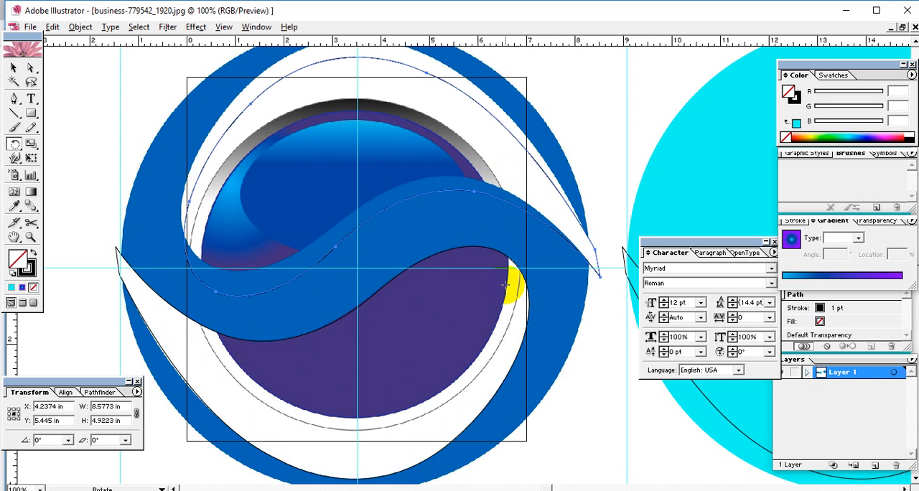
Nudge the rotated copy up and slightly left toward the edges of the logo's upper white opening
key(Up)
key(Up)
key(Up)
key(Up)
key(Up)
key(Up)
key(Up)
key(Up)
key(Up)
key(Up)
key(Up)
key(Up)
key(Up)
key(Up)
key(Up)
key(Up)
key(Up)
key(Up)
key(Up)
key(Up)
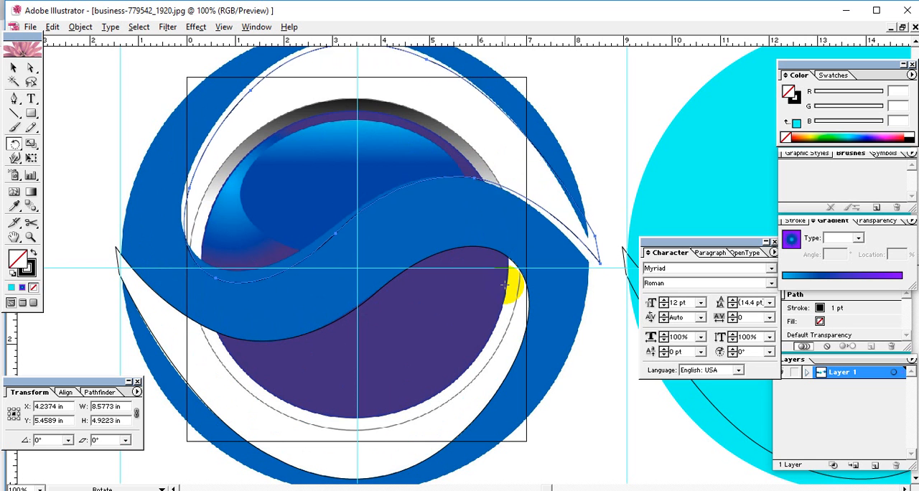
key(Up)
key(Left)
key(Left)
key(Left)
key(Left)
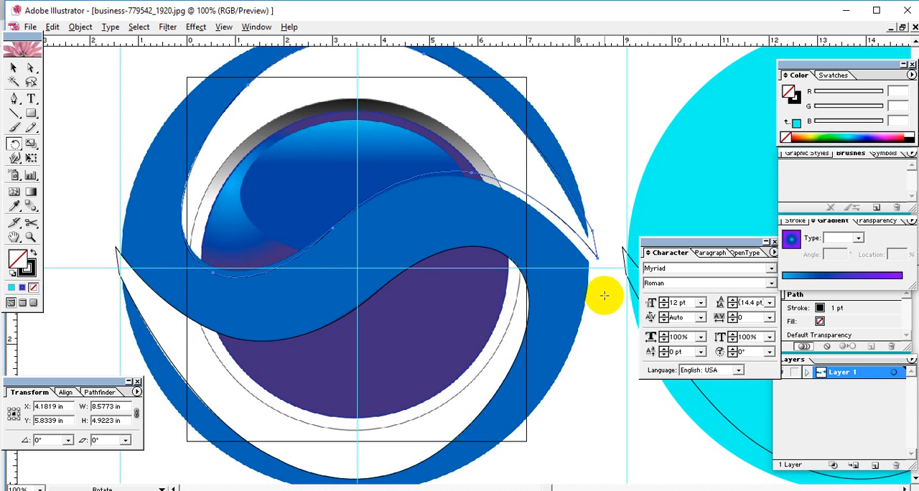
Rotate the copy slightly clockwise about the guides' intersection at the logo's center and fine-position it along the upper opening's edges
click(357, 268)
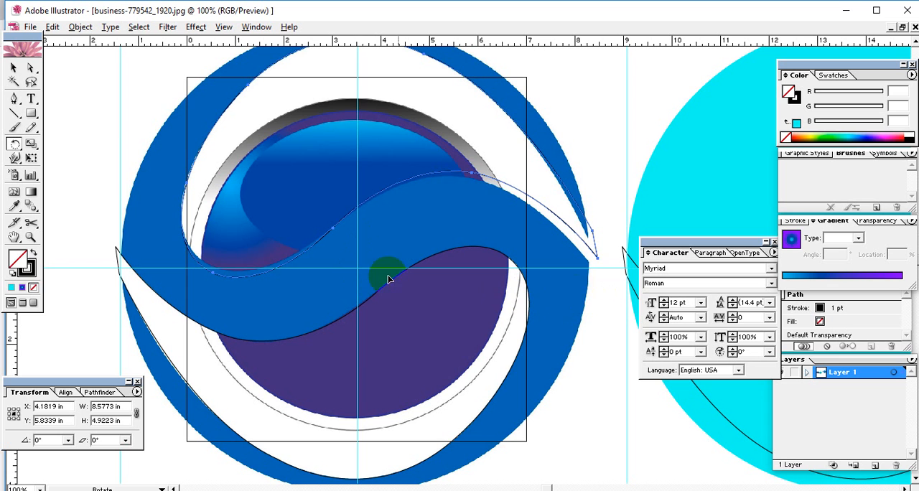
drag(597, 260, 586, 276)
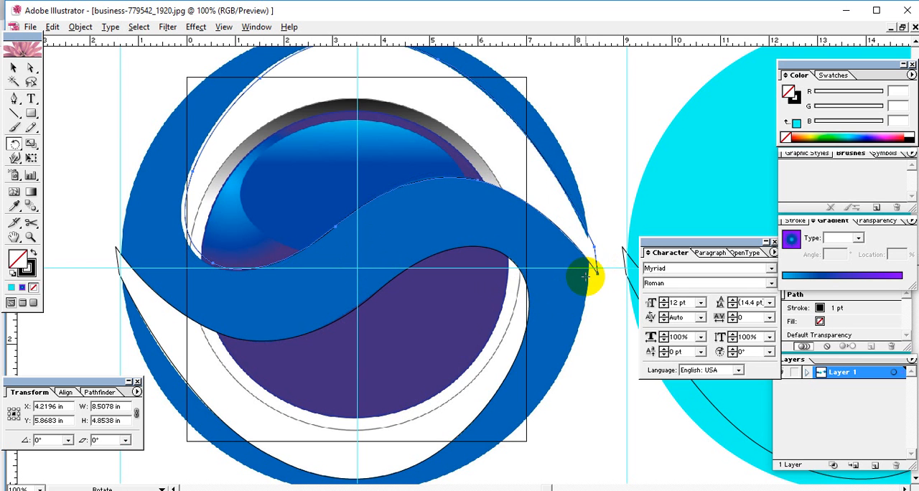
click(13, 67)
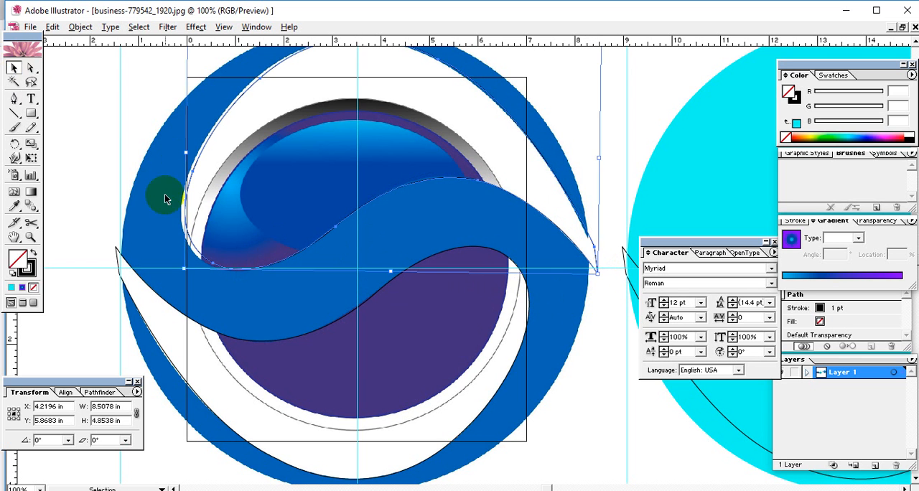
key(Left)
key(Left)
key(Left)
key(Left)
key(Left)
key(Left)
key(Down)
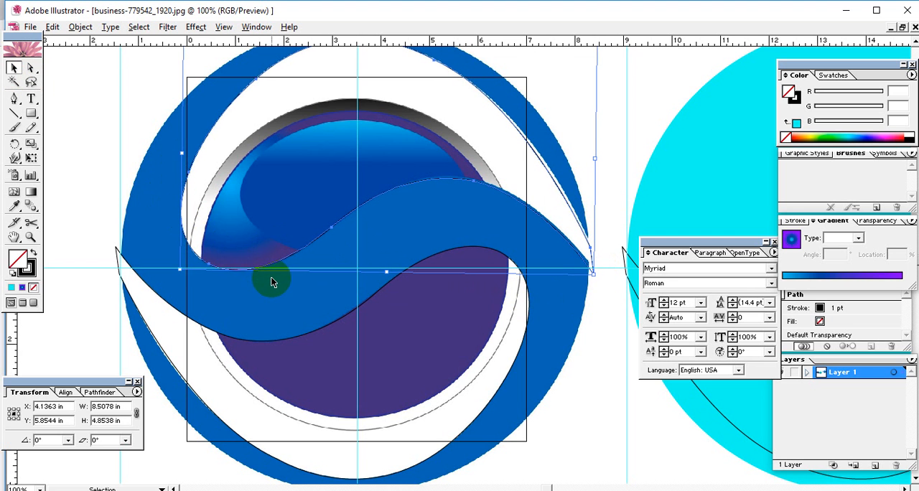
key(Down)
key(Right)
key(Right)
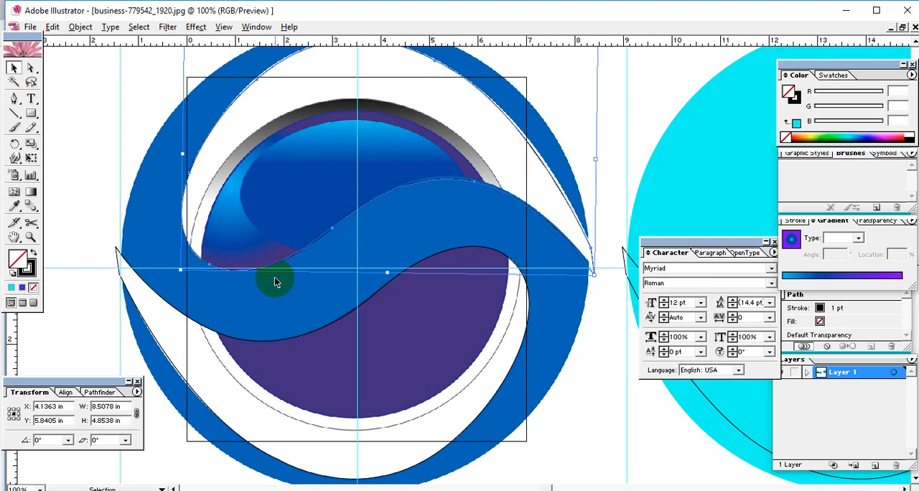
key(space)
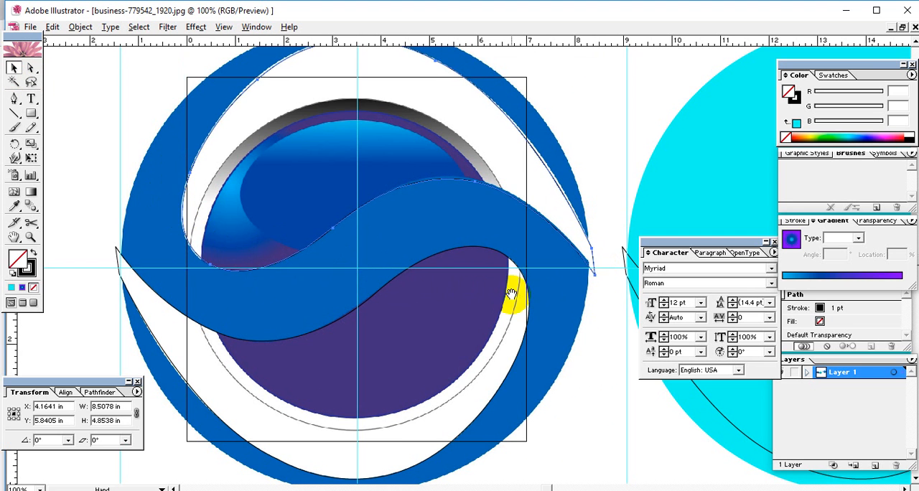
Place a vertical guide at the cyan circle's right edge
drag(517, 297, 207, 288)
drag(418, 313, 346, 310)
key(ctrl+minus)
key(ctrl+minus)
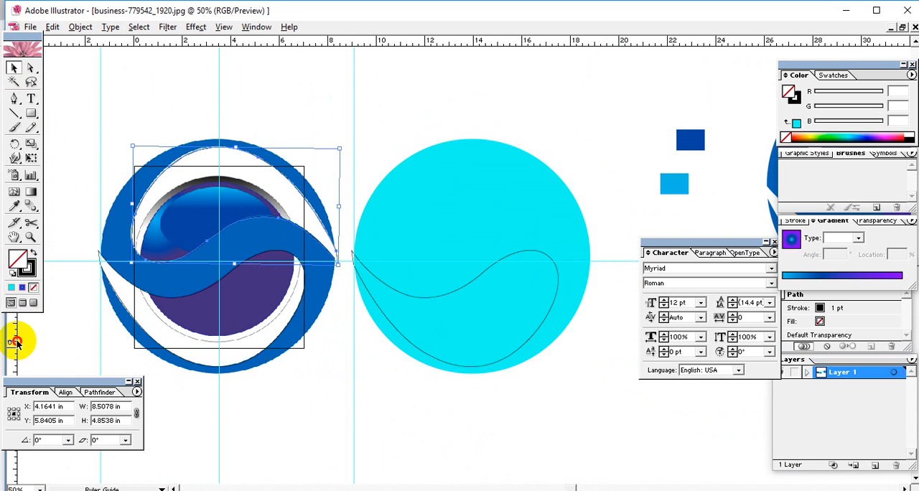
drag(16, 338, 590, 429)
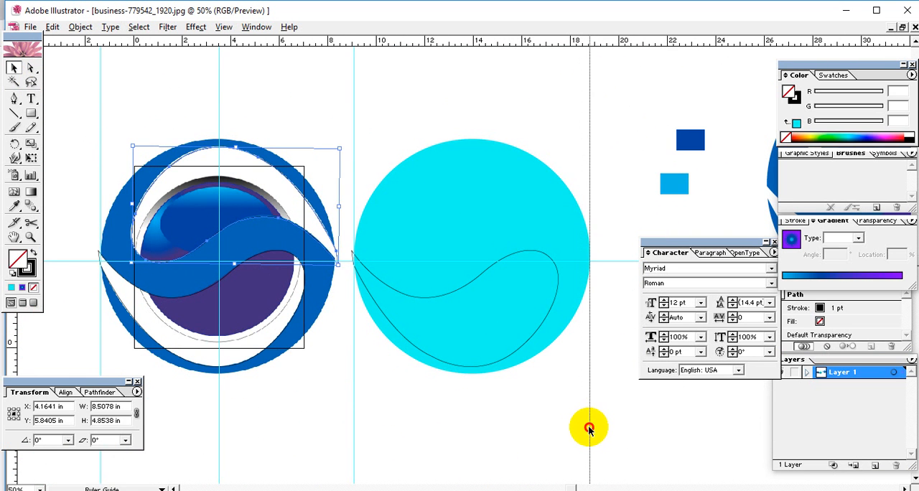
Copy the upper traced path horizontally from the logo onto the cyan circle, with its pointed end at the right-edge guide
click(158, 180)
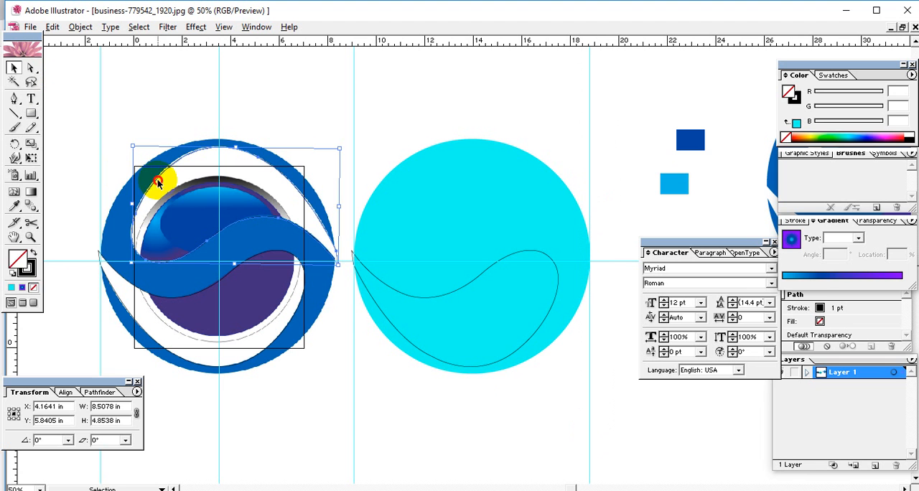
click(152, 182)
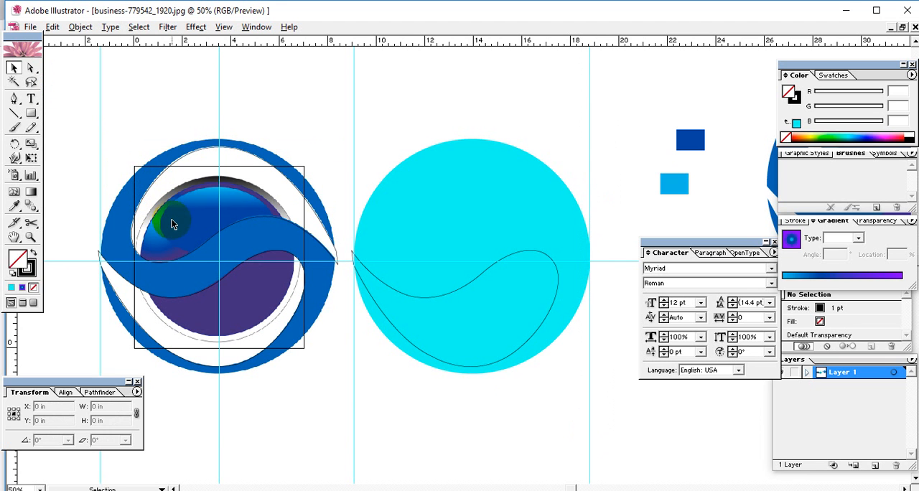
click(191, 156)
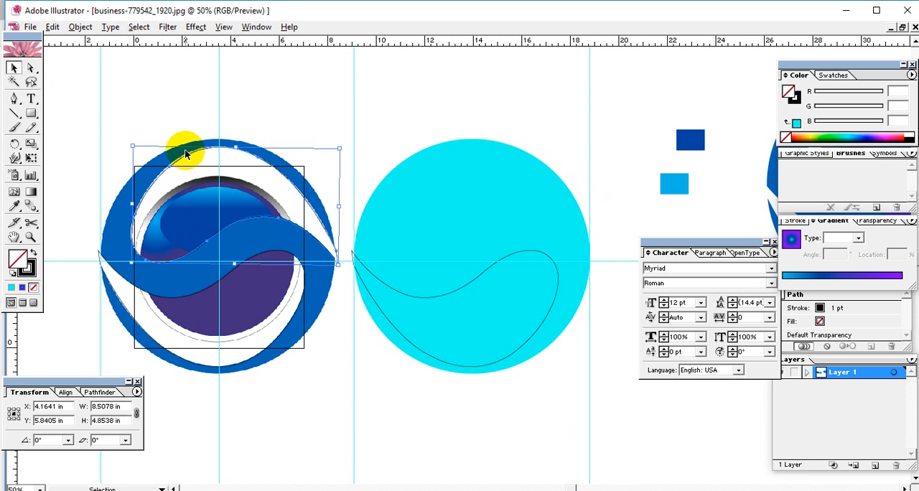
click(132, 228)
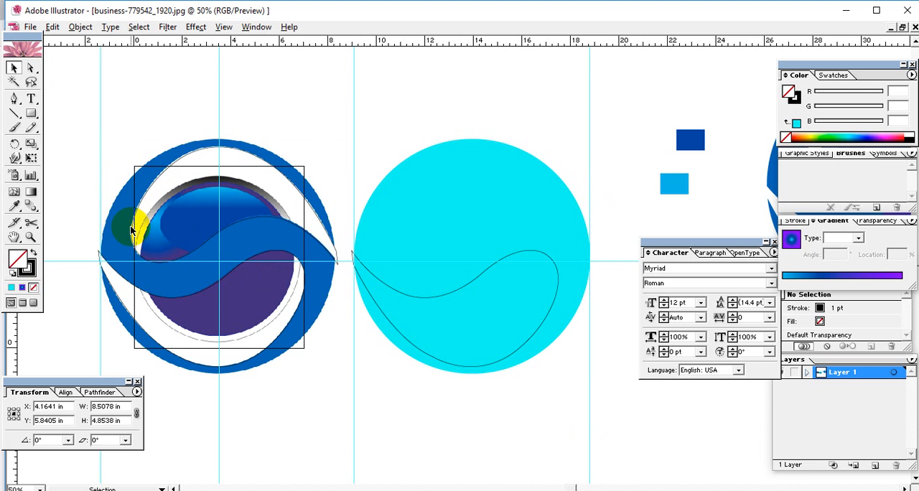
click(145, 191)
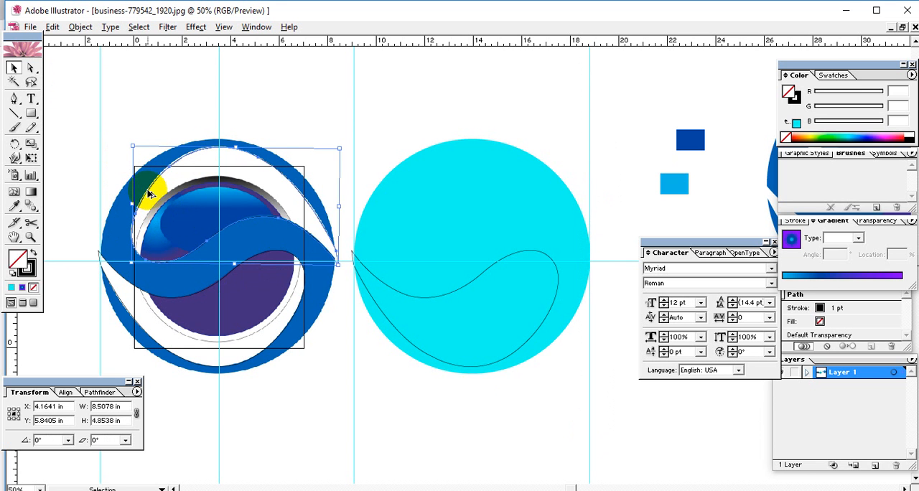
drag(149, 194, 405, 191)
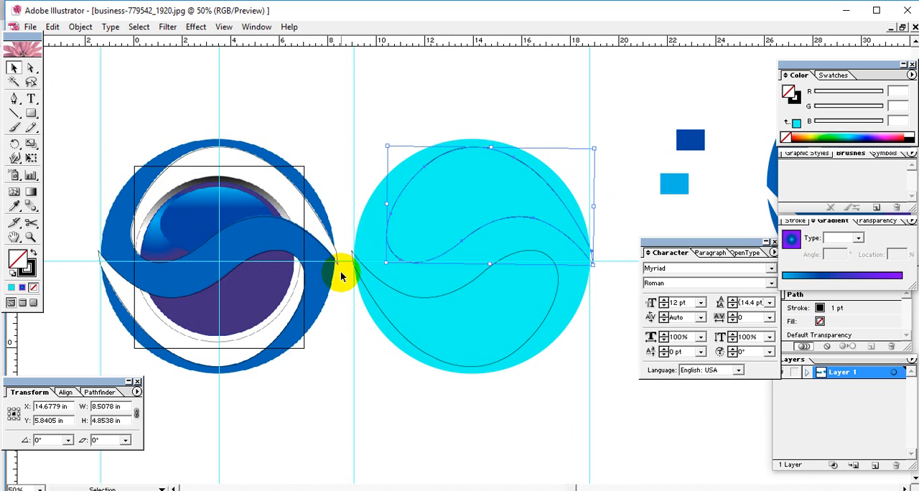
click(376, 115)
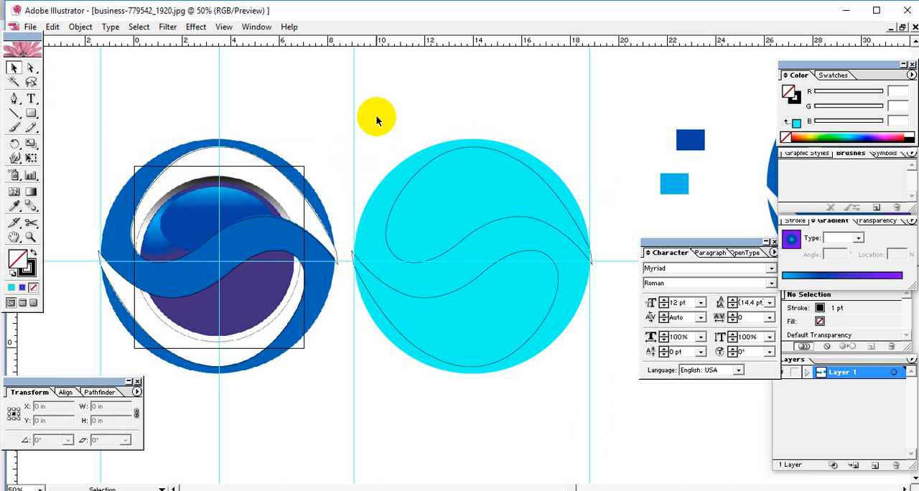
Divide the cyan circle with its two overlapping traced paths using Pathfinder, and ungroup the resulting pieces
drag(426, 184, 408, 163)
drag(328, 95, 580, 379)
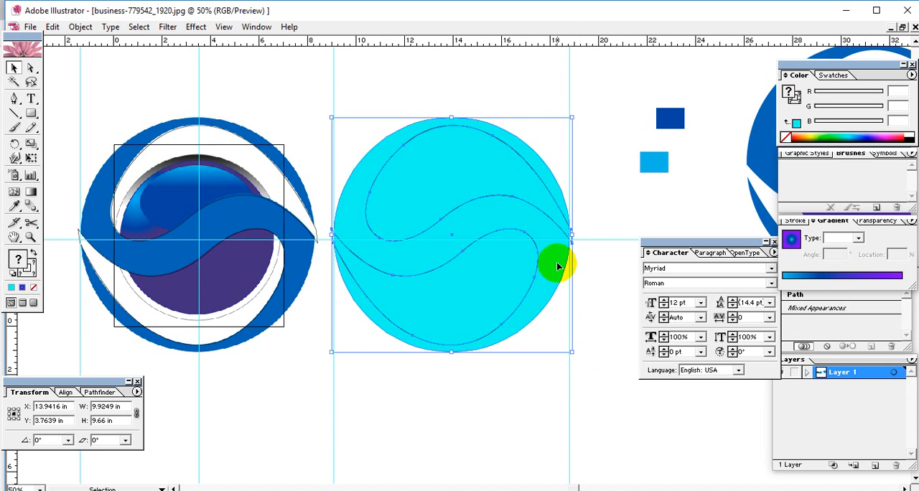
click(98, 393)
click(15, 440)
right_click(466, 214)
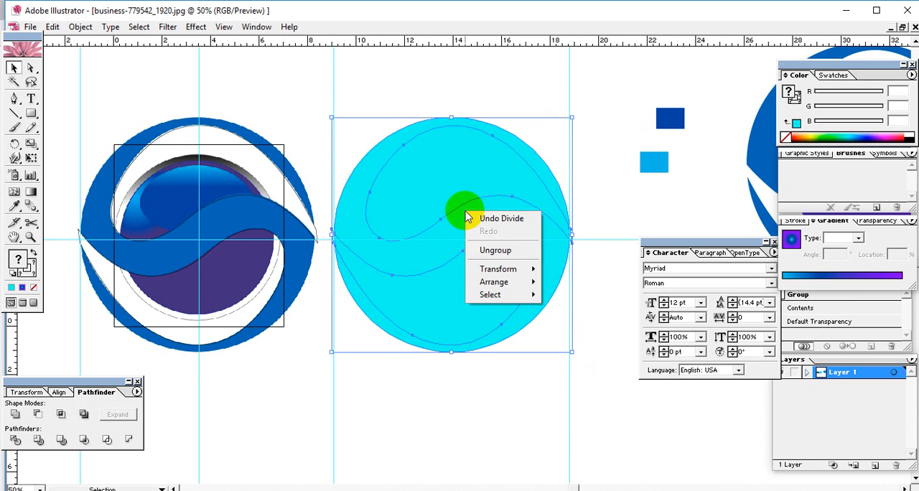
click(503, 252)
click(529, 314)
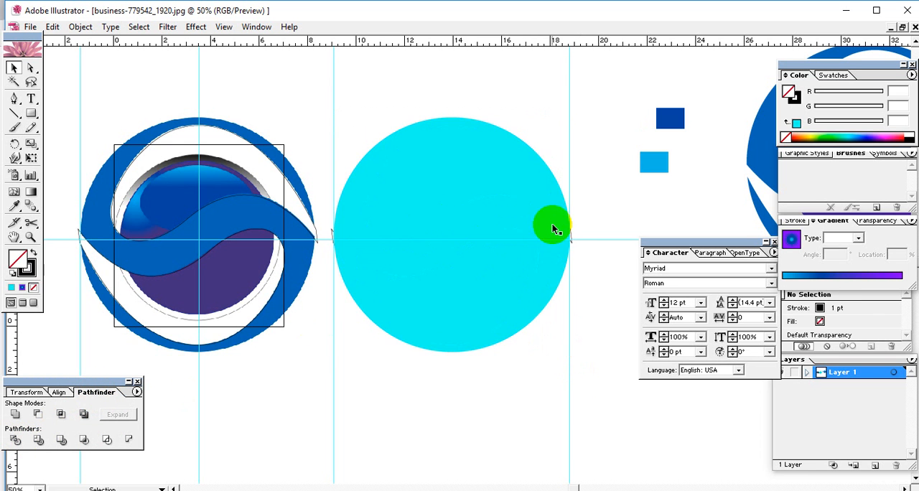
Delete the circle's upper and lower teardrop pieces and the leftover slivers at both side tips, leaving the cyan S-shaped ring
click(533, 196)
key(Delete)
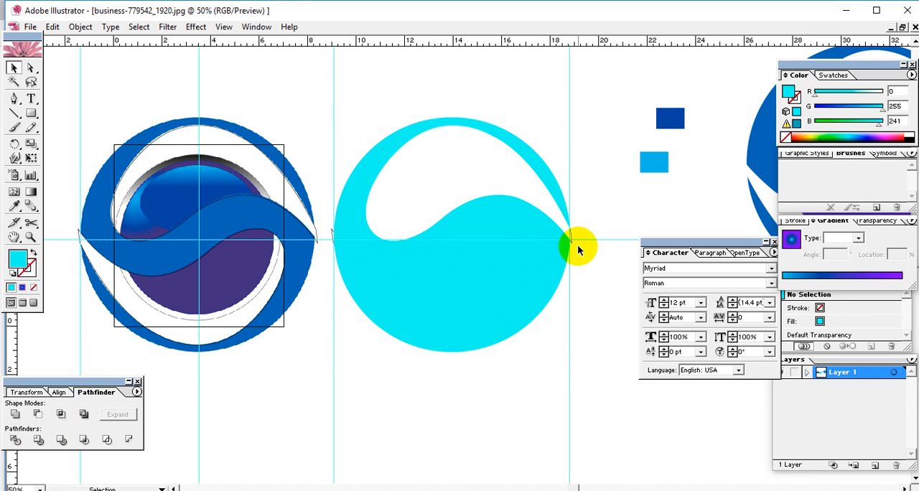
click(573, 239)
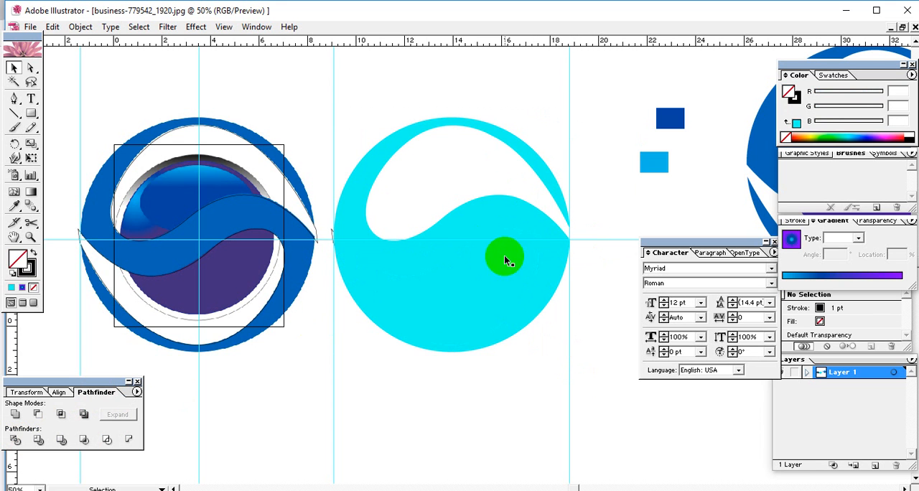
click(424, 291)
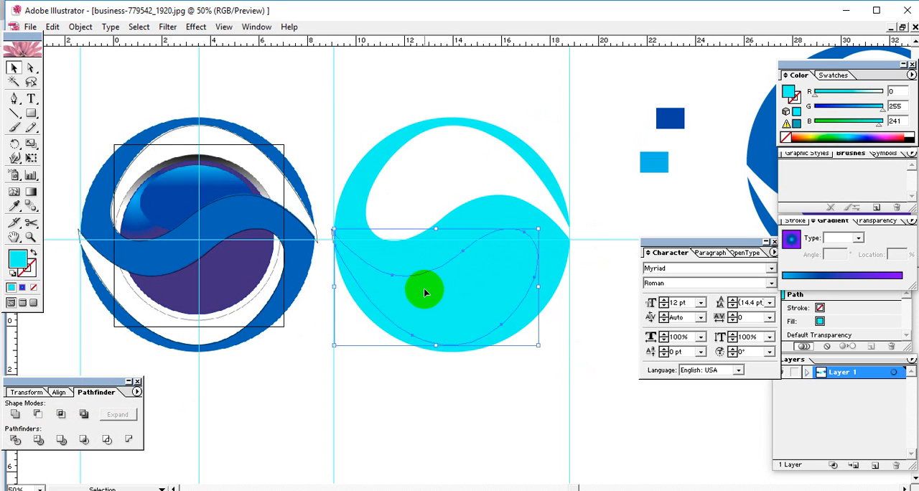
click(332, 238)
click(396, 258)
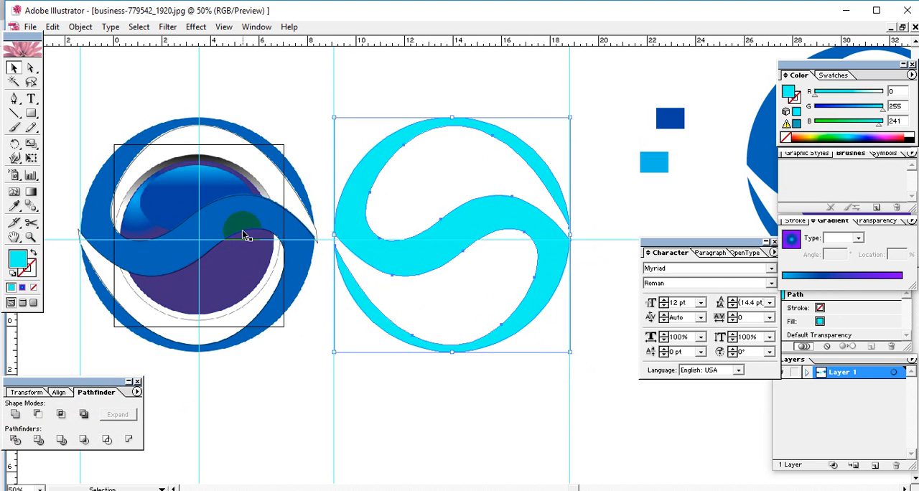
click(268, 215)
drag(364, 116, 426, 164)
click(379, 95)
click(31, 113)
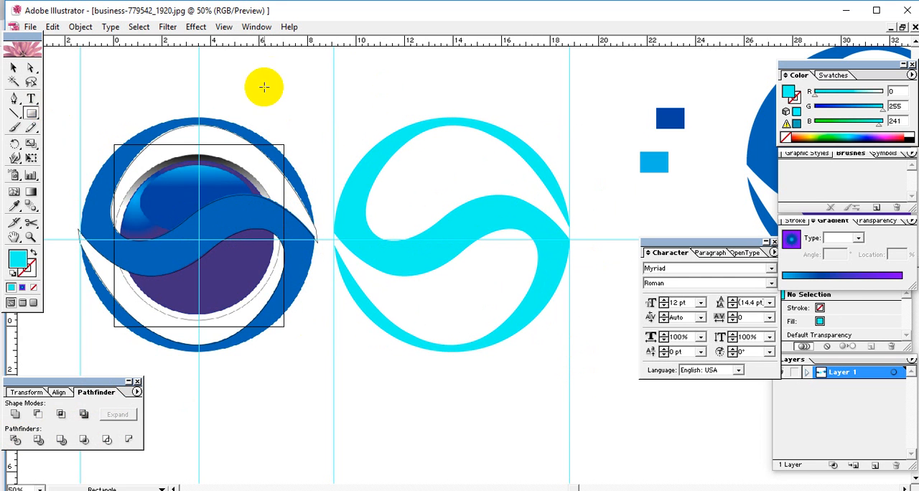
mouse_move(288, 96)
mouse_down()
mouse_move(308, 84)
mouse_move(284, 78)
mouse_up()
click(13, 67)
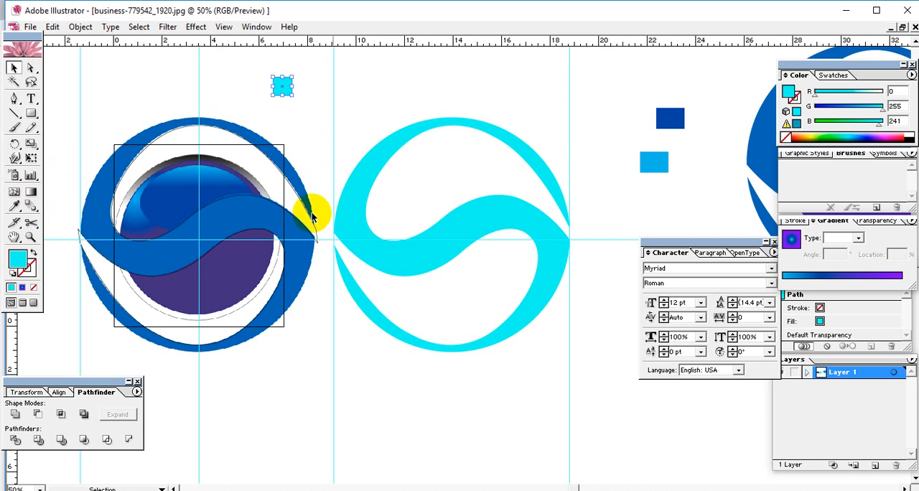
click(281, 90)
key(Delete)
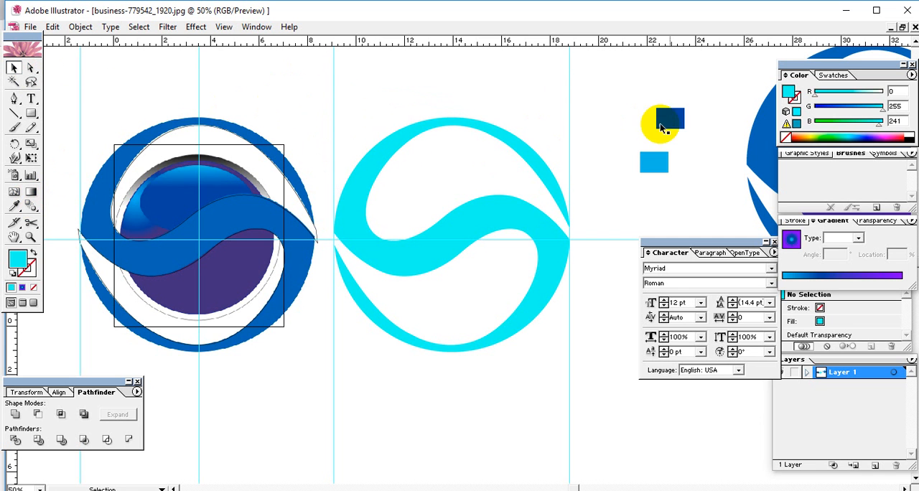
Recolour the cyan S-shaped ring with the dark blue of the sample rectangle using the Eyedropper
click(543, 230)
click(14, 206)
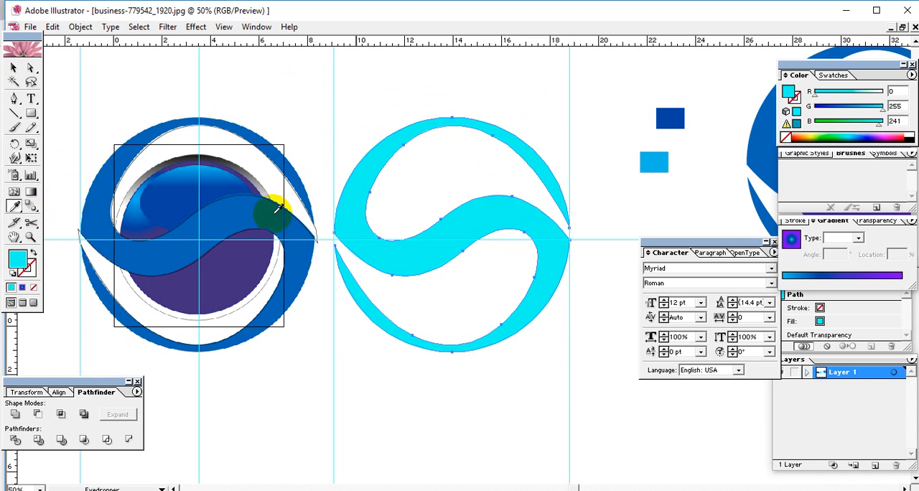
click(668, 119)
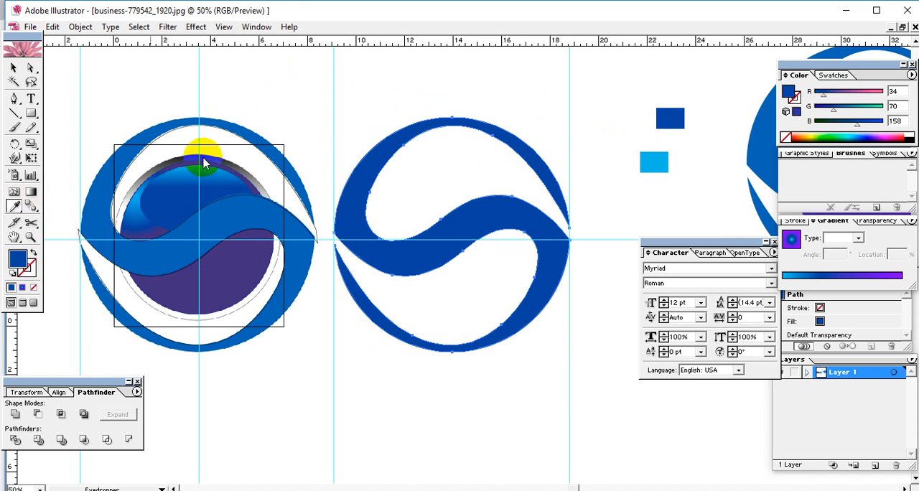
click(13, 68)
click(331, 100)
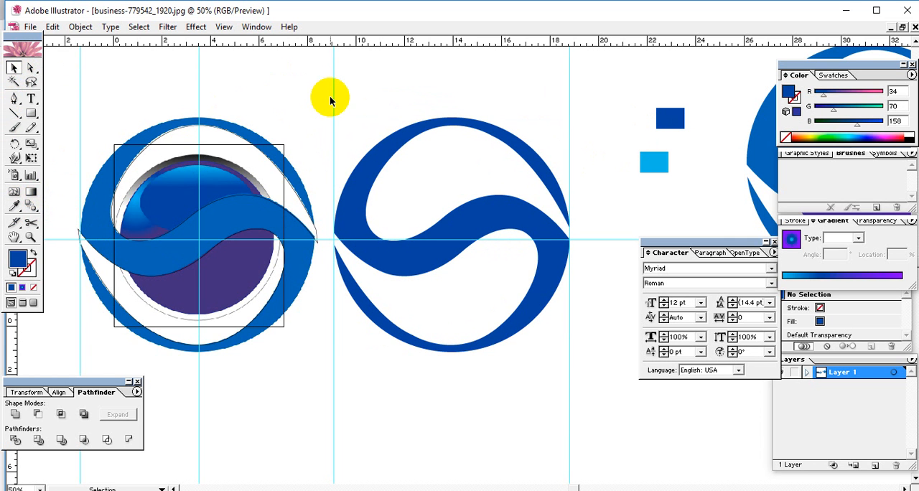
Draw a circle from the guide intersection over the logo's inner disc, with a 1 pt dark blue stroke and no fill
drag(412, 287, 480, 270)
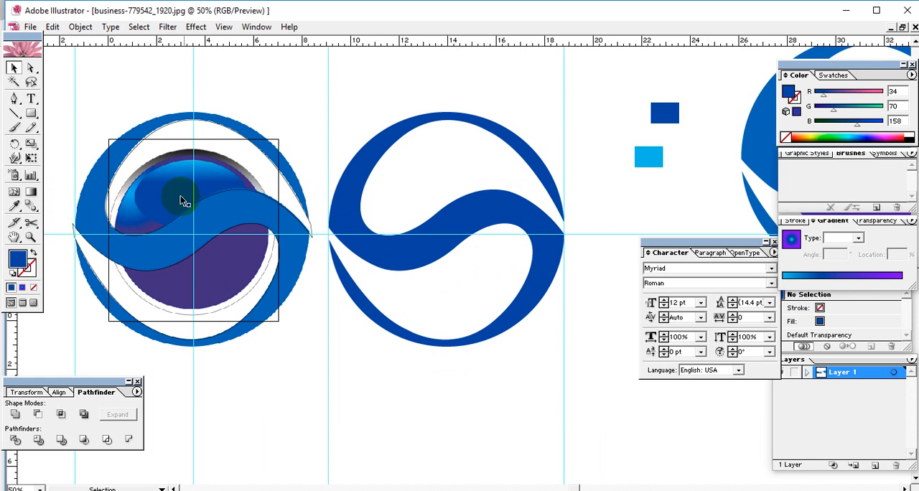
drag(349, 293, 372, 299)
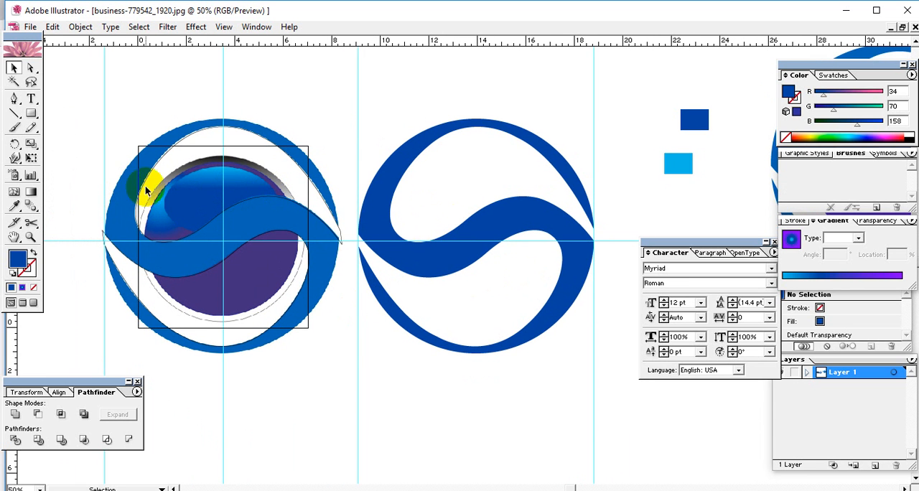
drag(31, 113, 77, 115)
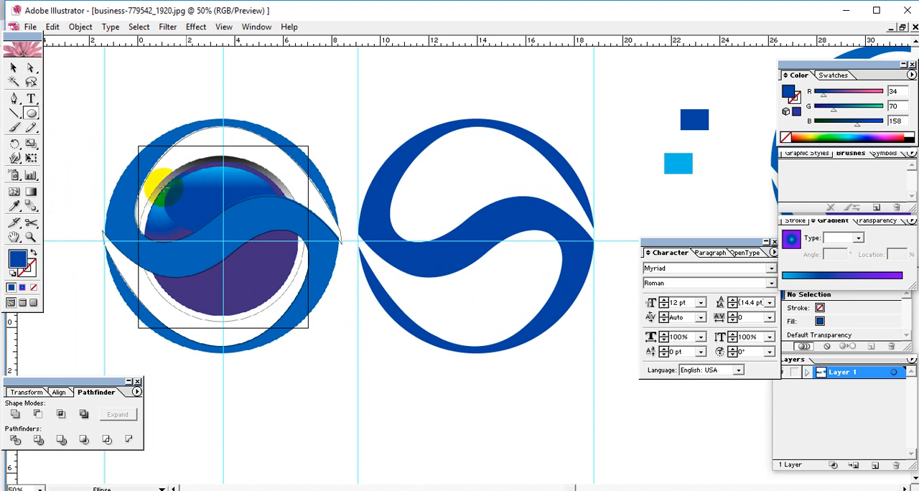
drag(224, 240, 137, 201)
click(13, 67)
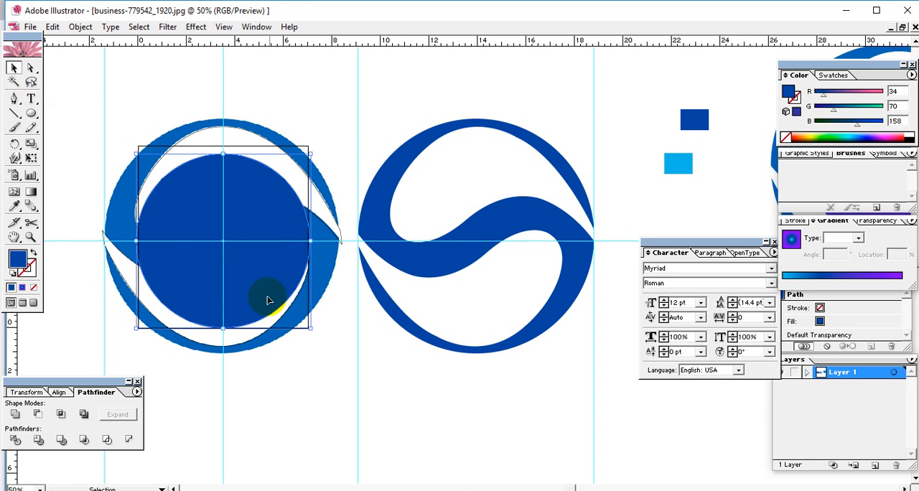
mouse_move(310, 327)
mouse_down()
mouse_move(300, 323)
mouse_move(307, 322)
mouse_up()
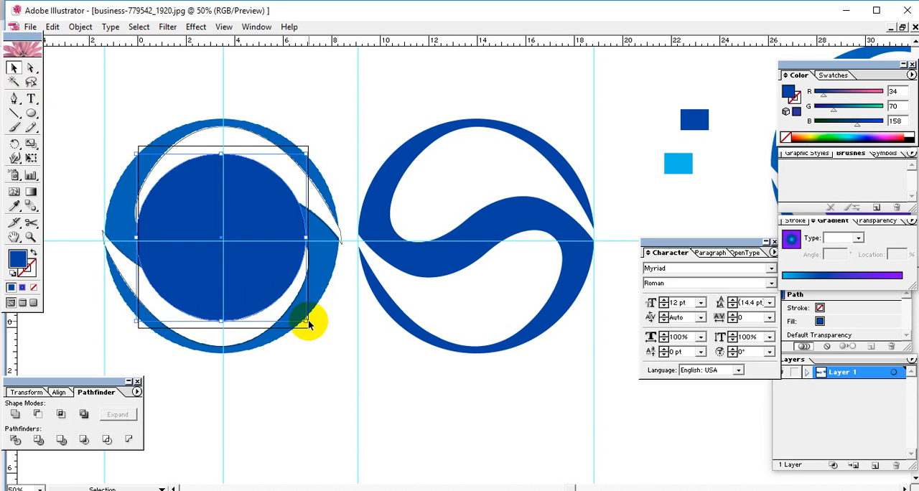
drag(30, 272, 31, 272)
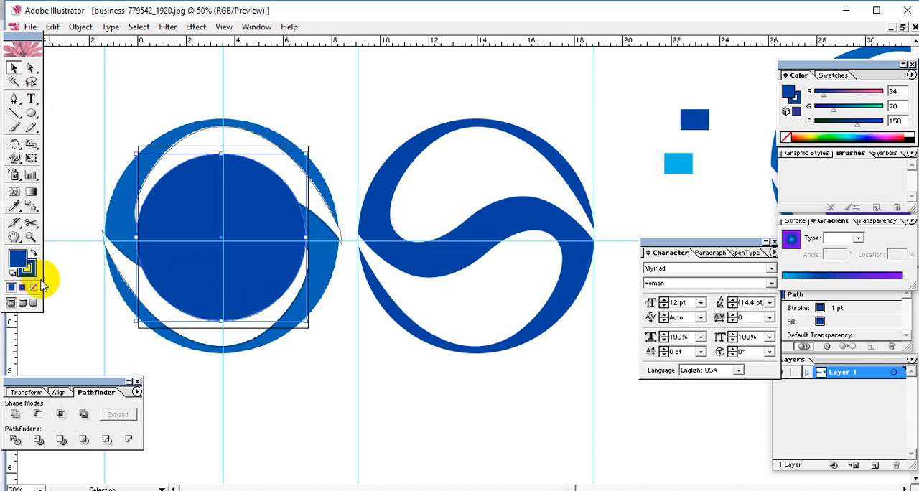
click(34, 288)
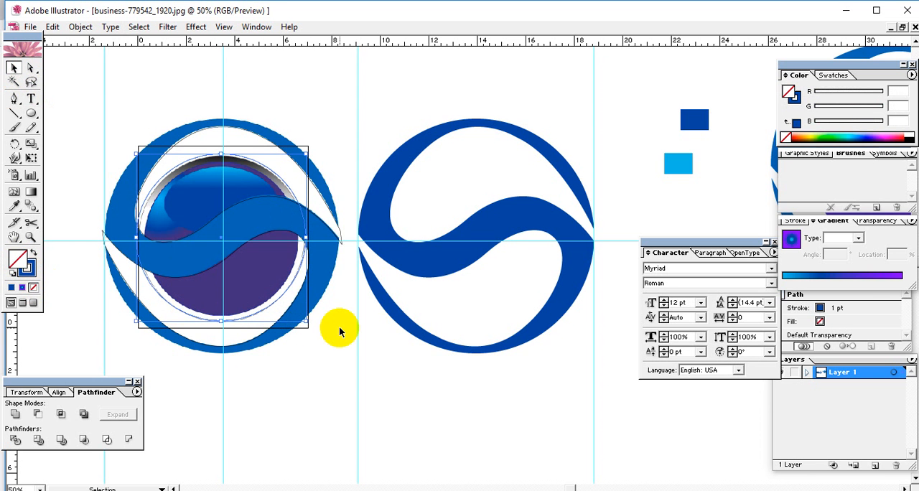
Nudge the circle outline down until its top meets the upper edge of the logo's grey gradient rim
key(ctrl+plus)
key(ctrl+plus)
key(ctrl+plus)
key(space)
drag(144, 305, 455, 316)
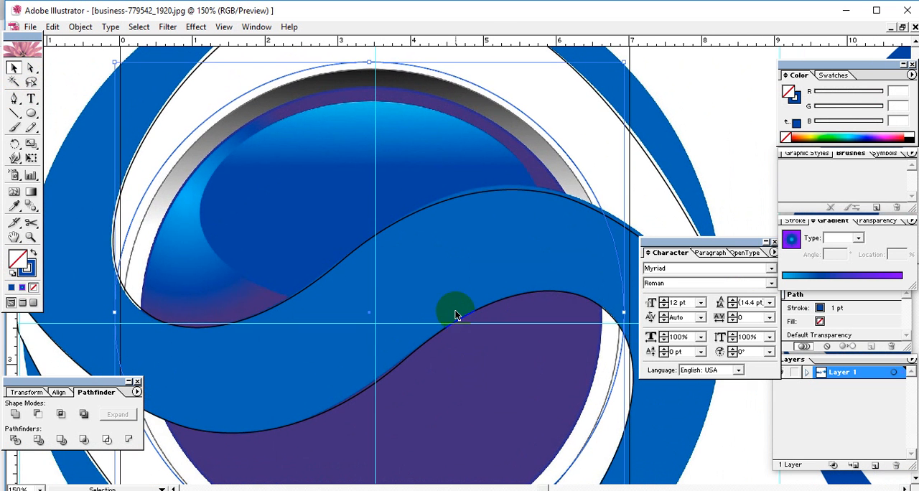
key(Down)
key(Down)
key(Down)
key(Down)
key(Down)
key(Down)
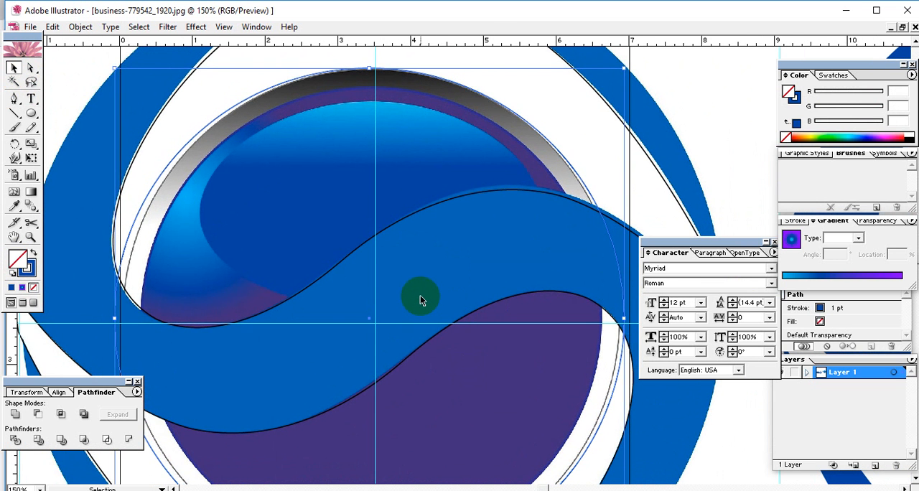
Resize the circle outline from its lower and left edges to follow the thin grey ring around the purple disc
key(space)
drag(323, 352, 361, 180)
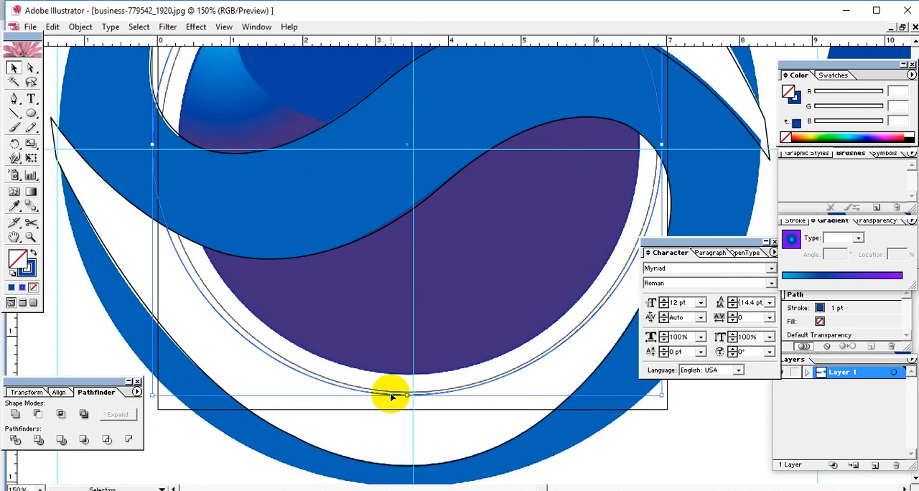
drag(406, 394, 404, 374)
key(space)
drag(275, 267, 313, 329)
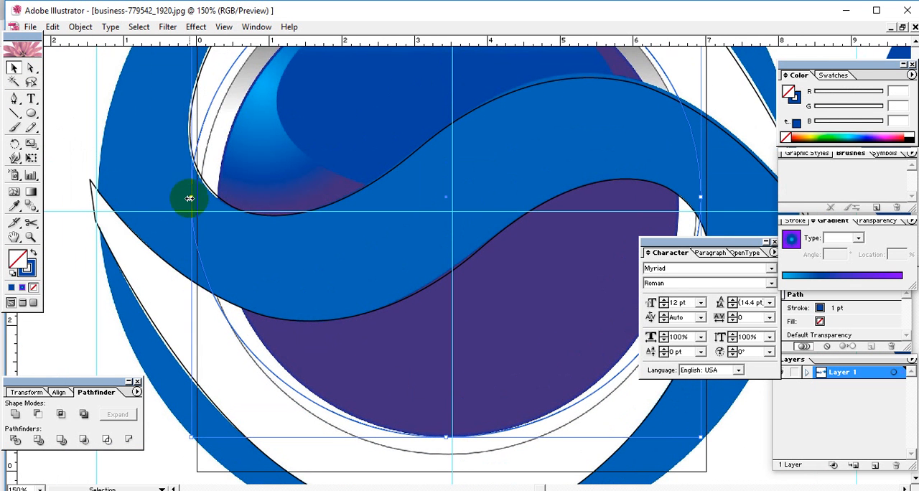
drag(190, 199, 217, 196)
key(space)
drag(273, 191, 217, 314)
drag(288, 233, 343, 140)
drag(210, 228, 194, 232)
key(space)
drag(323, 296, 334, 116)
drag(454, 288, 451, 309)
Fine-tune the circle outline's right and left sides so it matches the logo's thin grey ring all around
key(space)
drag(473, 264, 365, 341)
drag(494, 232, 401, 324)
drag(501, 226, 498, 225)
key(space)
drag(418, 294, 599, 202)
drag(349, 256, 439, 296)
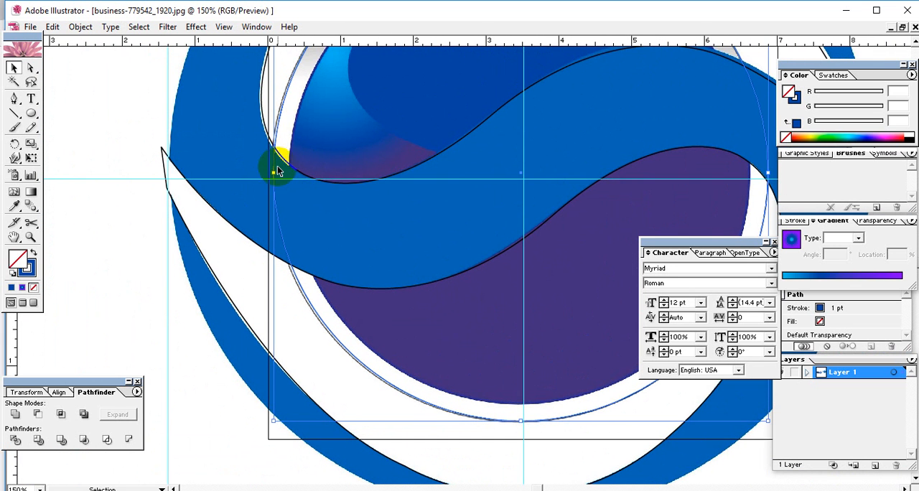
drag(272, 175, 270, 176)
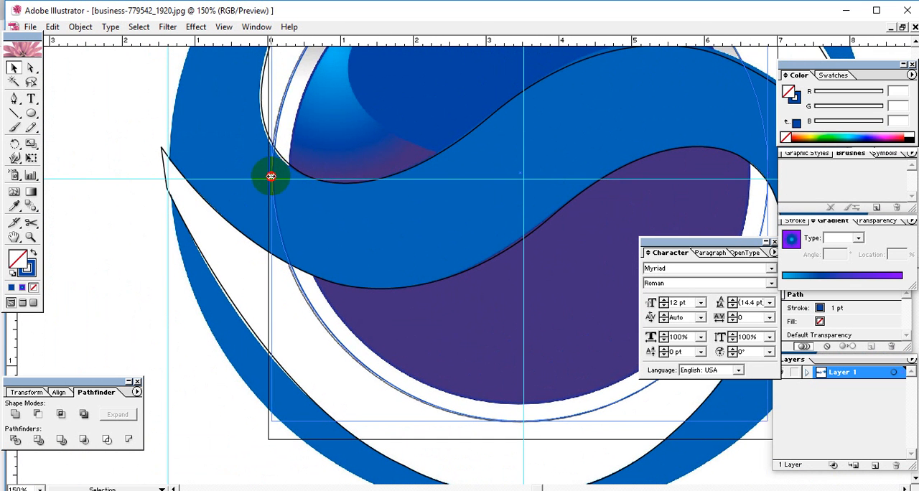
key(space)
drag(370, 185, 352, 296)
drag(398, 237, 310, 299)
drag(421, 306, 343, 208)
key(ctrl+minus)
key(ctrl+minus)
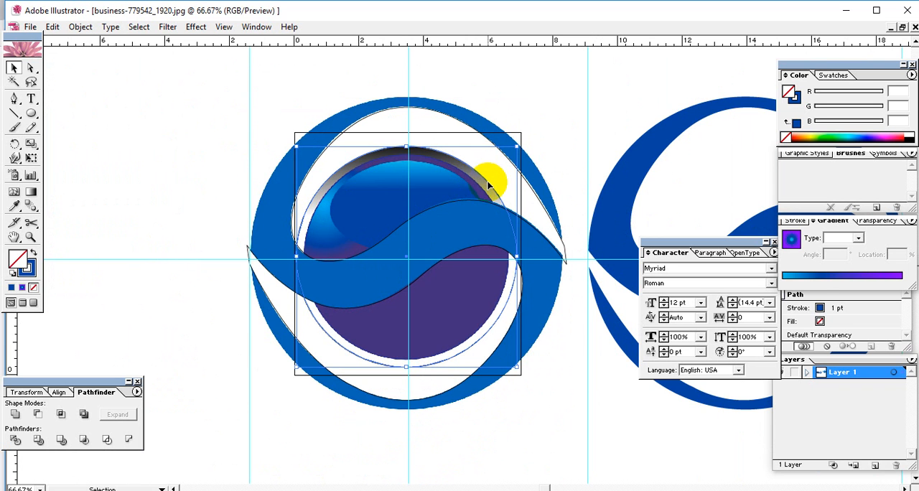
Copy the circle outline from the logo onto the dark blue S-shaped ring and align their horizontal centres
click(424, 79)
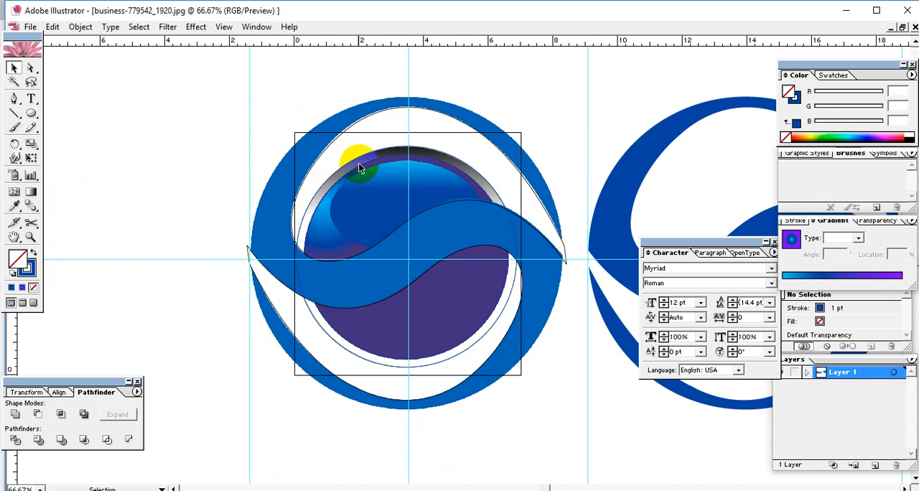
click(347, 186)
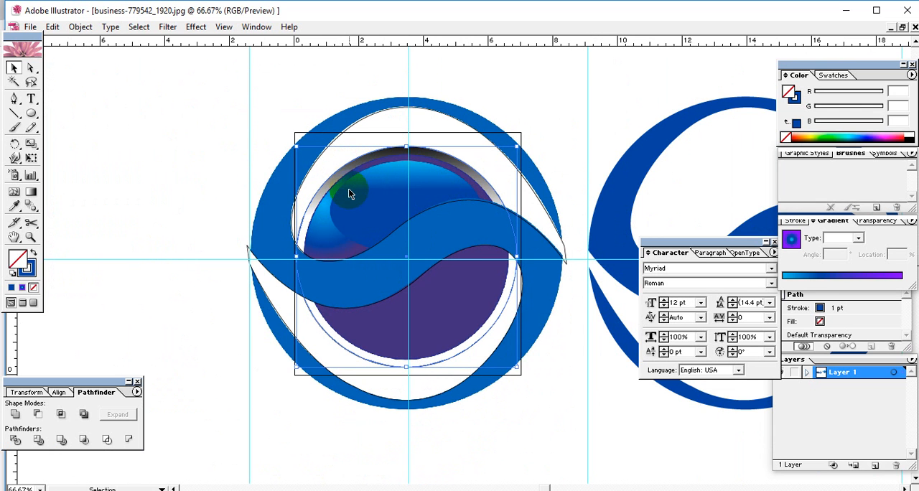
drag(348, 188, 432, 145)
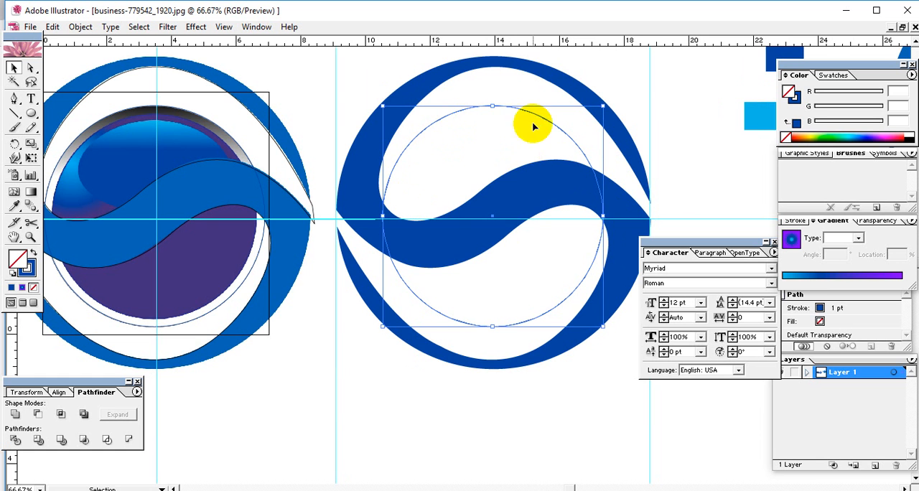
drag(639, 84, 380, 251)
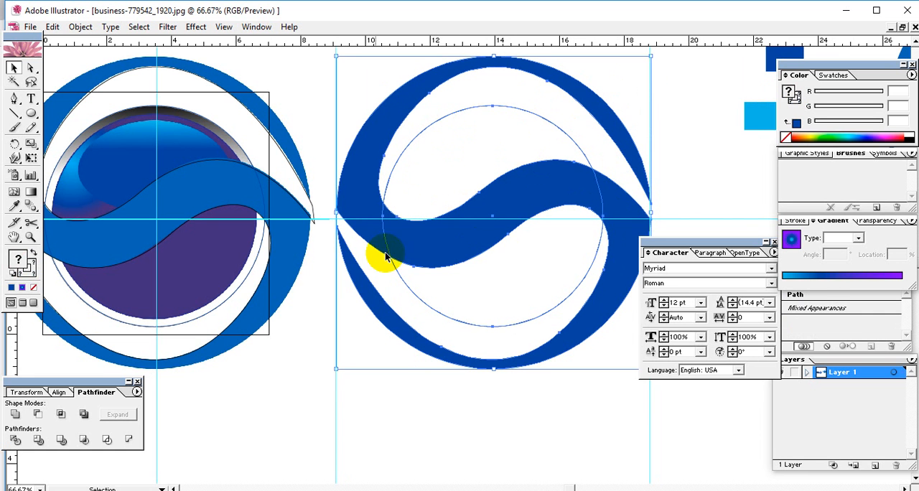
click(58, 392)
click(37, 414)
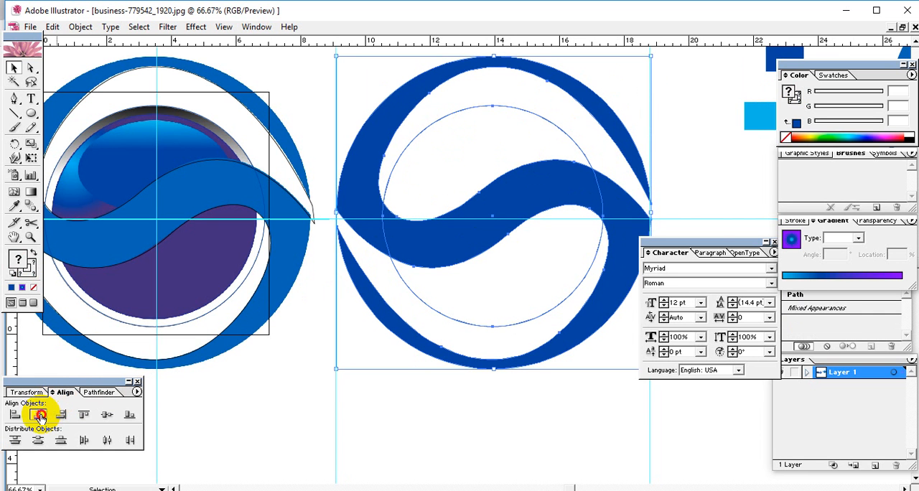
click(446, 380)
Remove the stroke from the copied circle inside the dark blue ring
drag(380, 349, 410, 352)
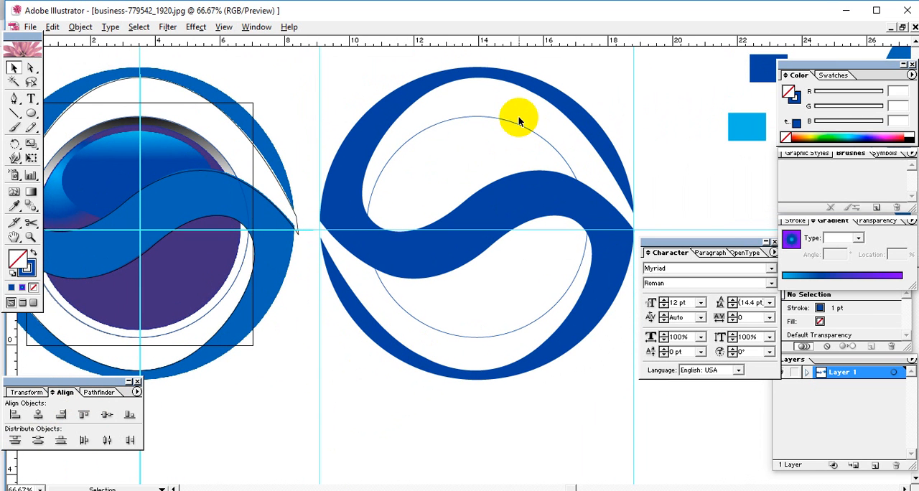
click(495, 123)
click(30, 271)
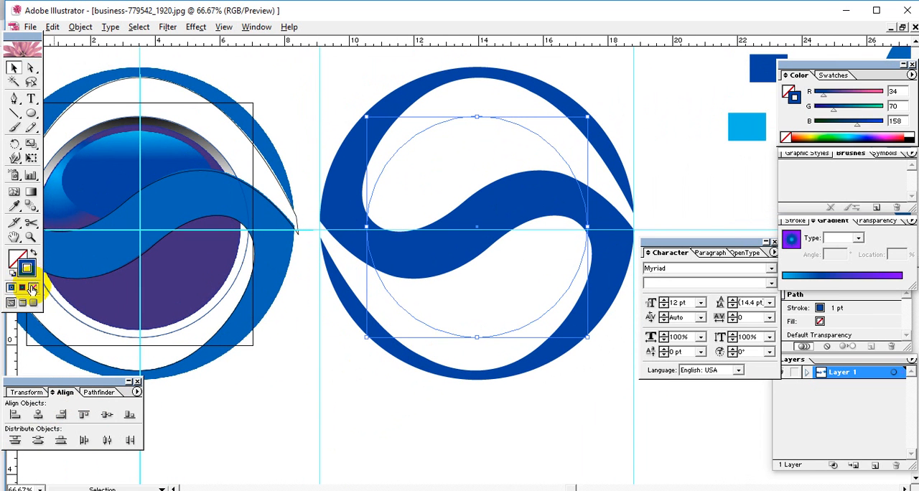
click(34, 288)
click(15, 256)
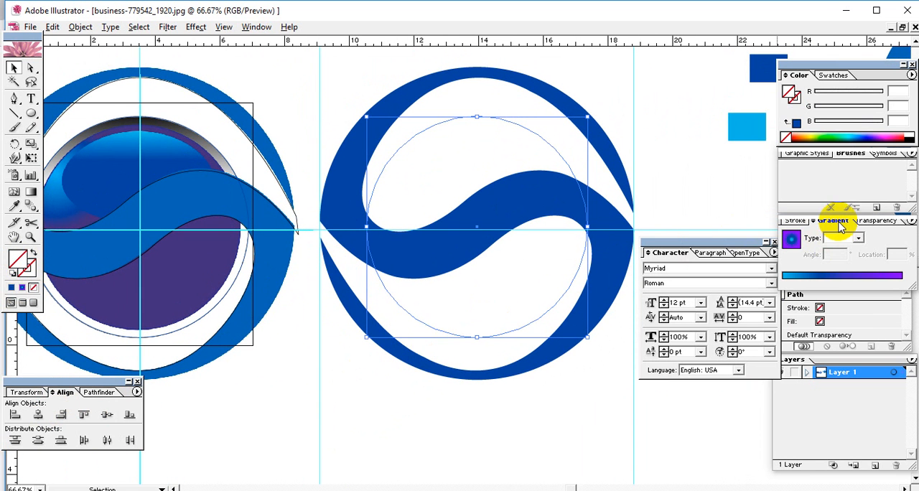
click(676, 172)
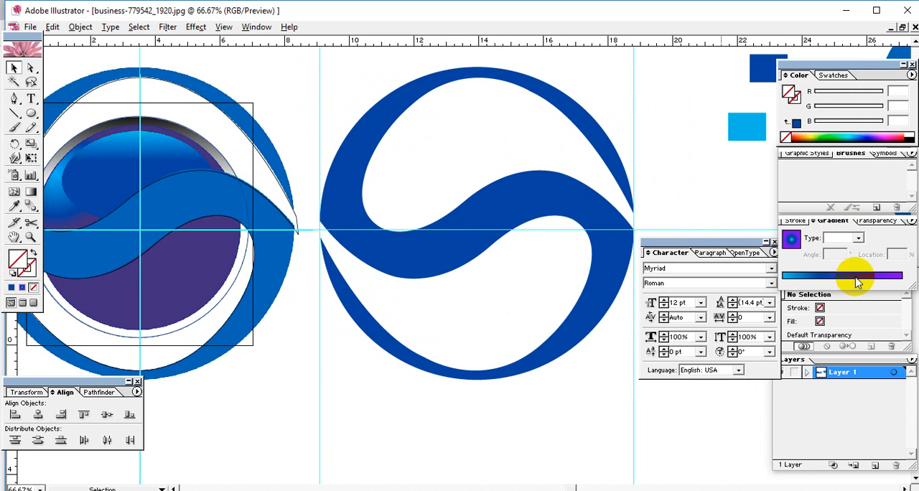
Duplicate the dark blue sample rectangle next to the light blue one and fill the copy with the blue-to-purple radial gradient
drag(660, 154, 572, 204)
drag(643, 99, 694, 154)
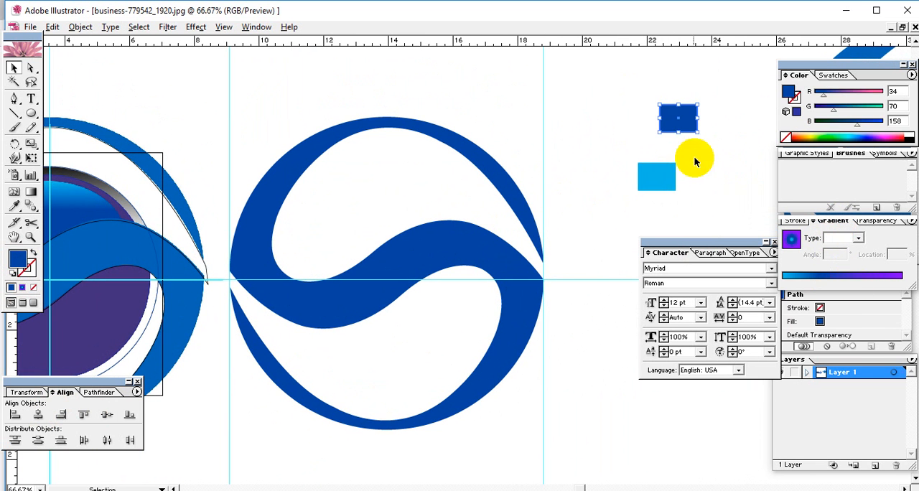
click(840, 275)
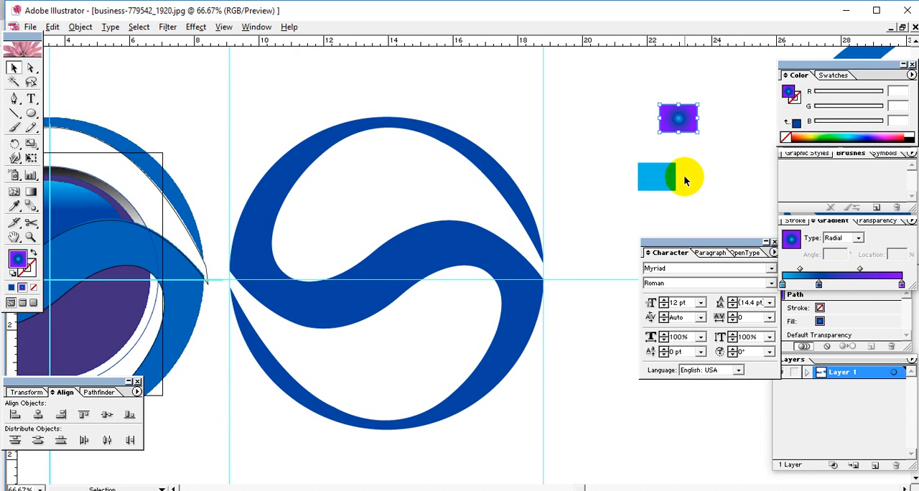
key(ctrl+z)
alt+drag(686, 128, 714, 180)
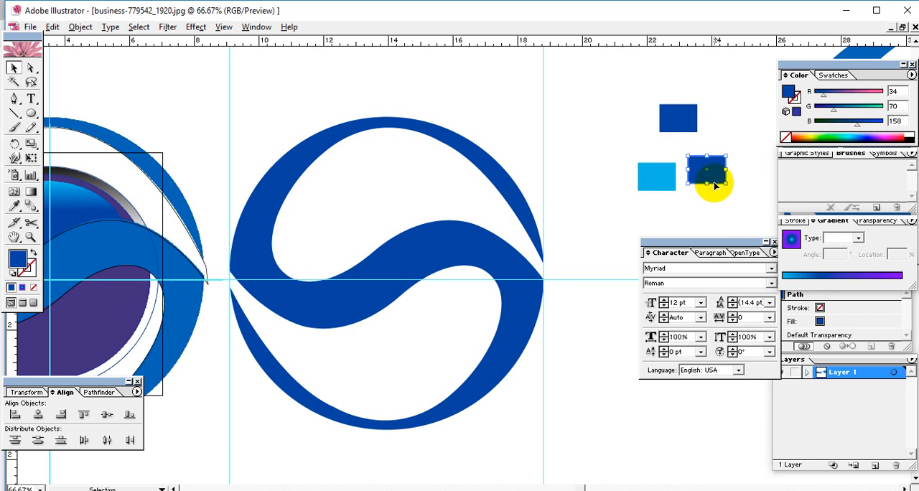
click(840, 275)
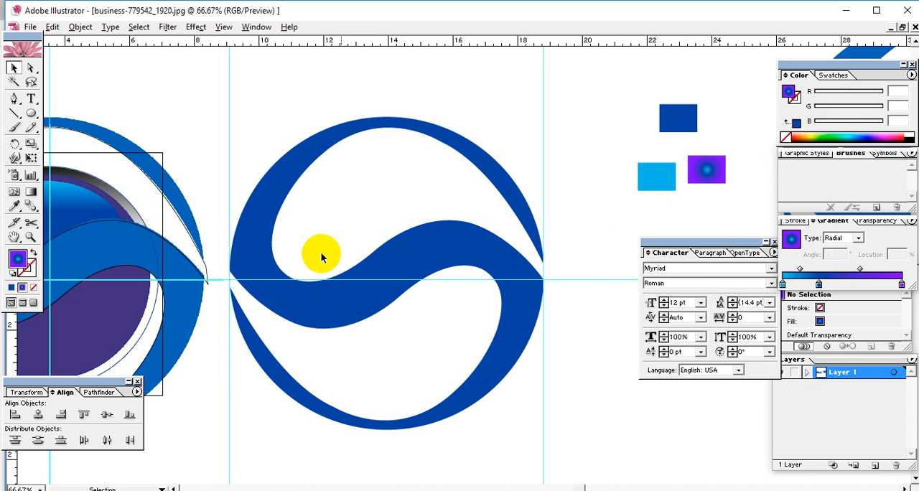
Fill the invisible circle inside the ring with the gradient, change its type to Linear, and remove the middle colour stop
drag(381, 249, 452, 225)
drag(528, 97, 476, 191)
click(519, 148)
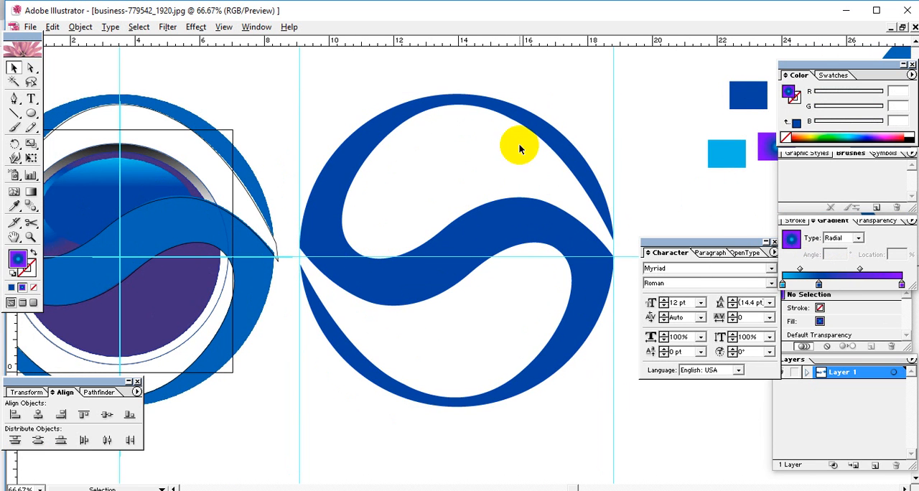
drag(519, 148, 482, 205)
click(848, 275)
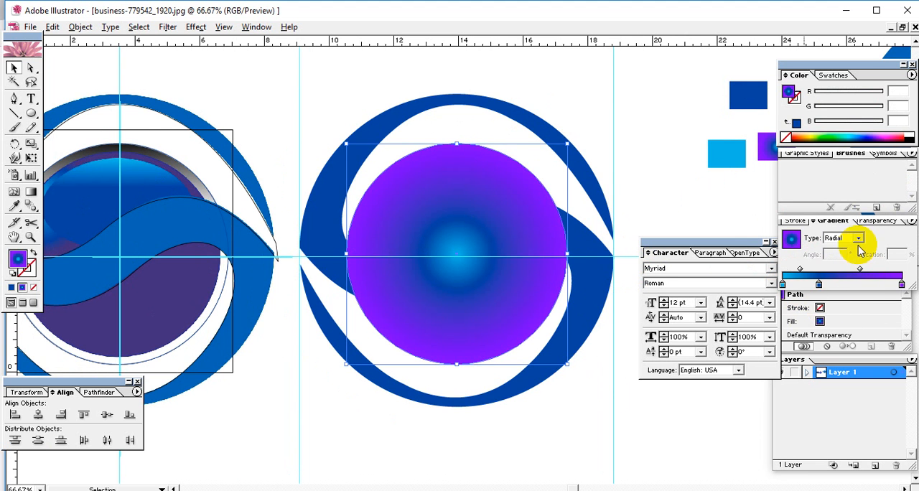
drag(859, 241, 788, 298)
Set the circle's gradient start stop to black and its end stop to white
click(784, 286)
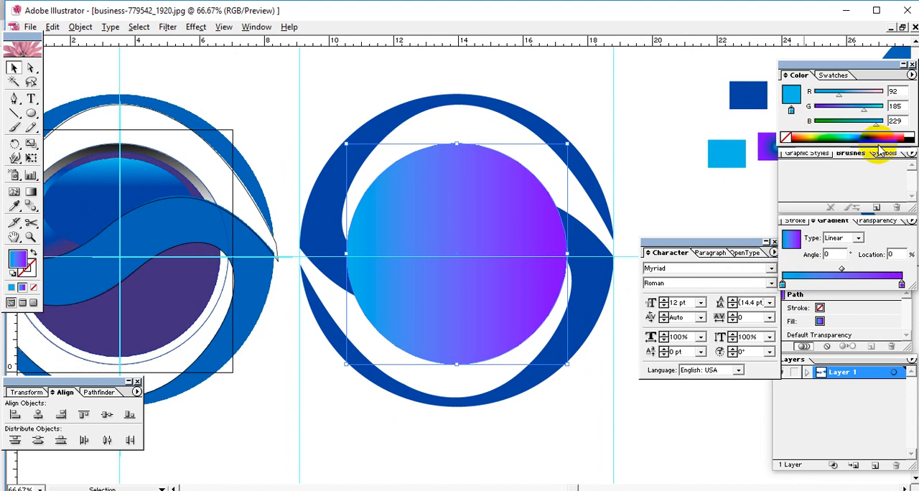
click(909, 136)
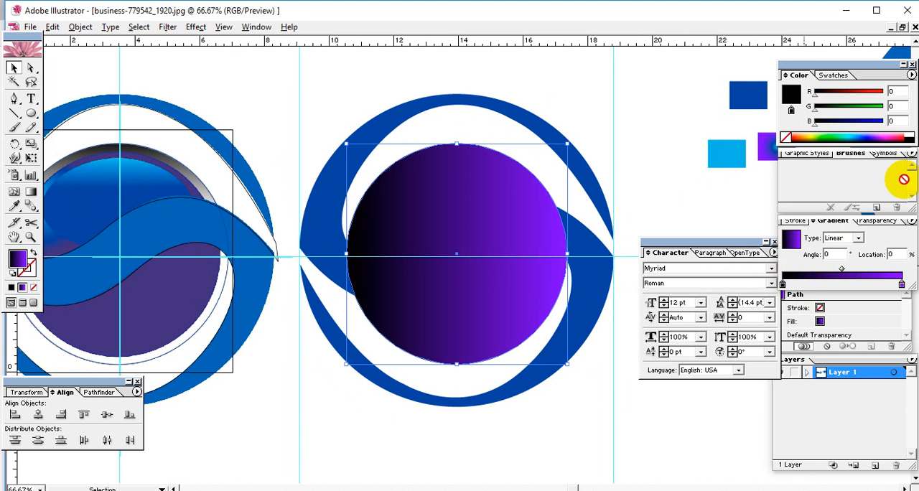
click(903, 285)
click(910, 134)
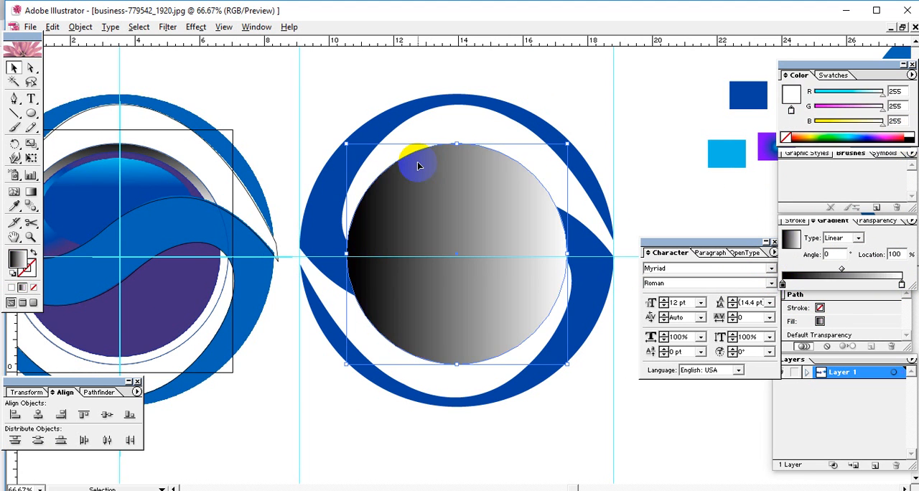
Redirect the circle's black-to-white linear gradient to -90°, fading from black at its top edge to white a short way below
click(31, 192)
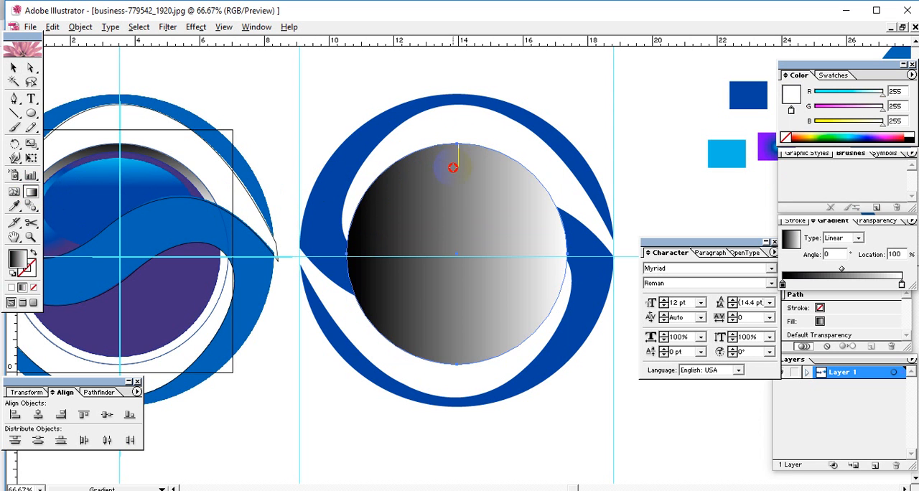
drag(453, 167, 448, 176)
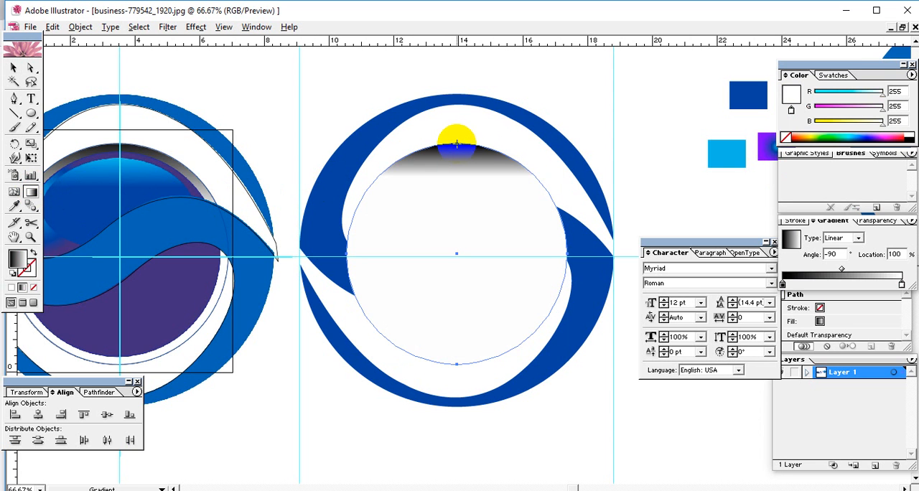
drag(457, 147, 529, 146)
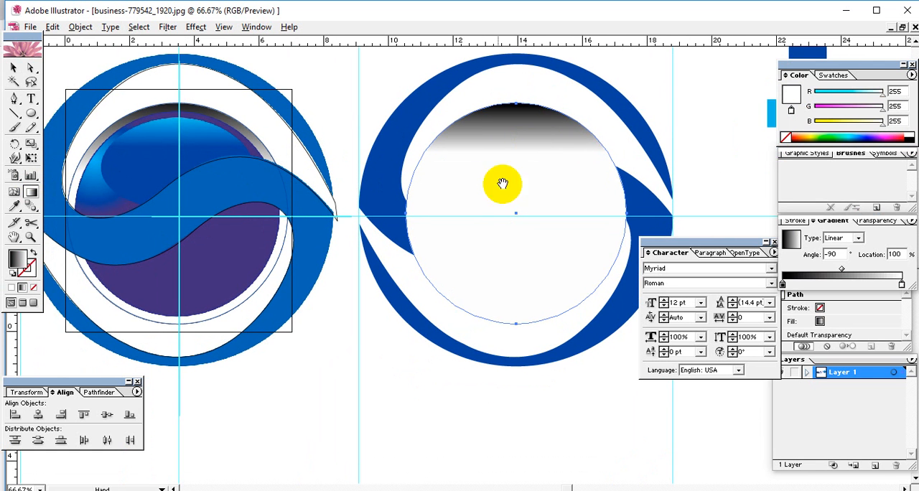
Make a slightly smaller concentric copy of the circle and fill it with the sample rectangle's blue-to-purple radial gradient
click(13, 68)
click(520, 182)
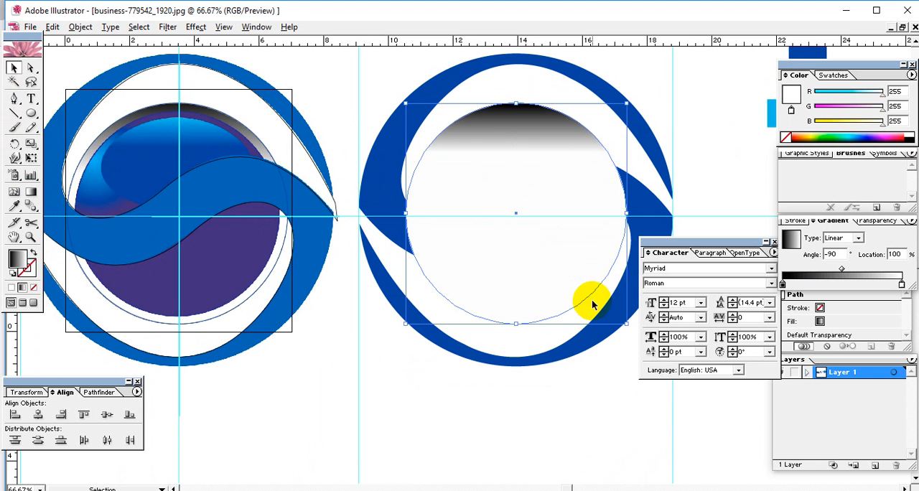
drag(625, 325, 617, 319)
drag(666, 174, 528, 232)
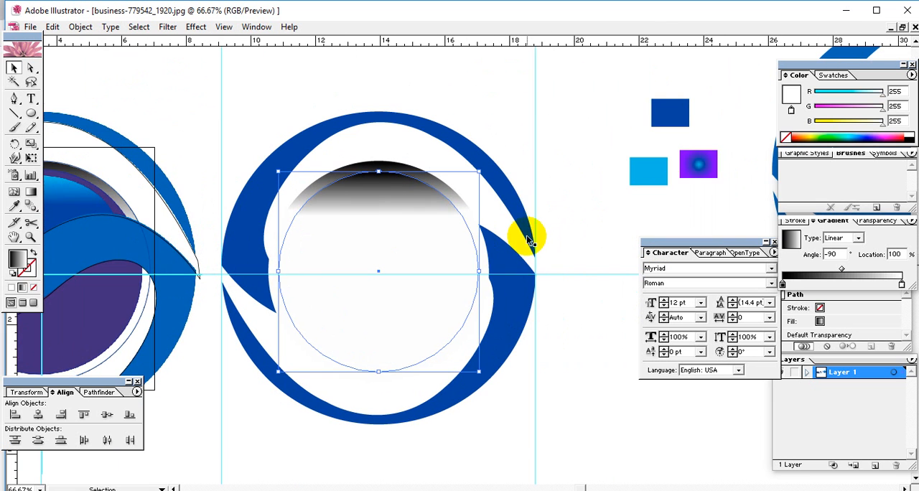
click(12, 207)
click(699, 164)
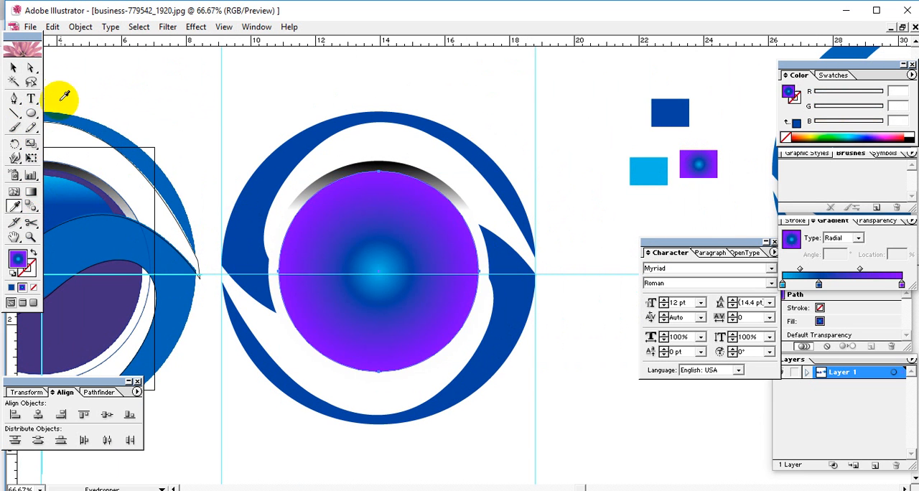
Bring the dark blue S-shaped ring to the front of the gradient discs and deselect it
click(14, 69)
drag(402, 173, 496, 160)
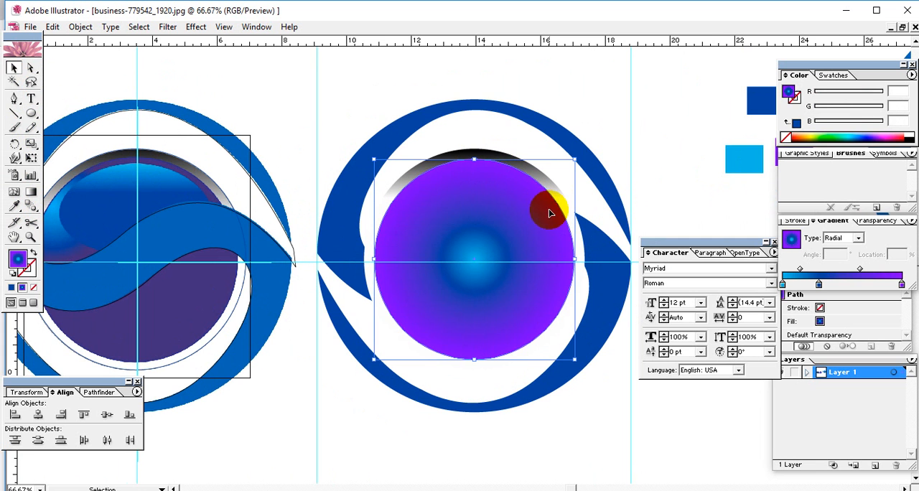
click(634, 193)
right_click(608, 198)
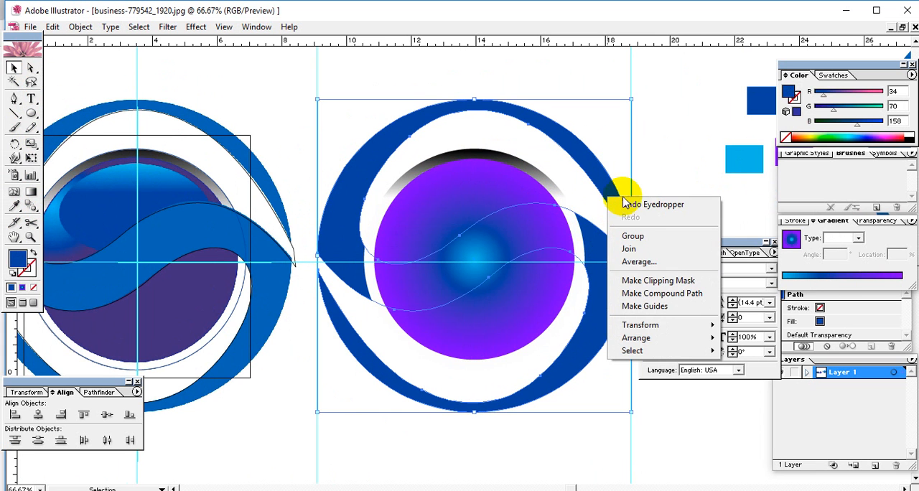
click(759, 339)
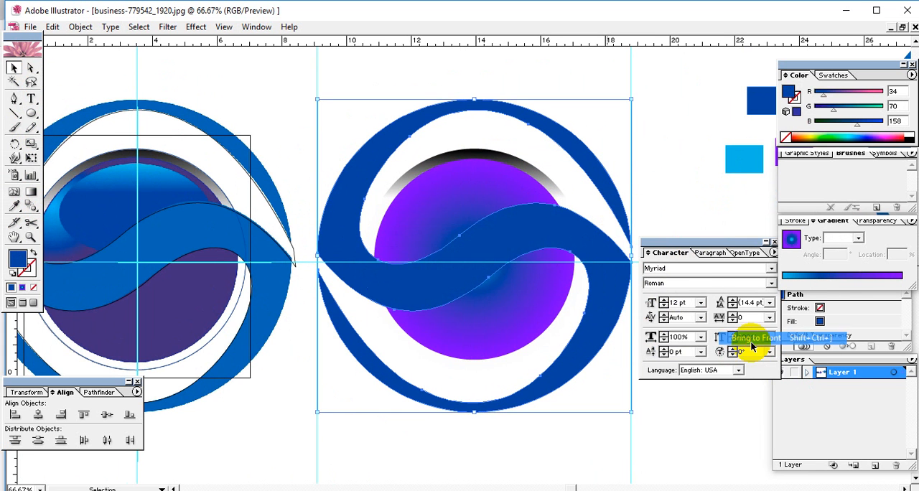
click(698, 160)
Redirect the purple disc's radial gradient so light blue starts near its upper-left edge and fades to purple at the lower right
drag(471, 190, 502, 149)
click(496, 158)
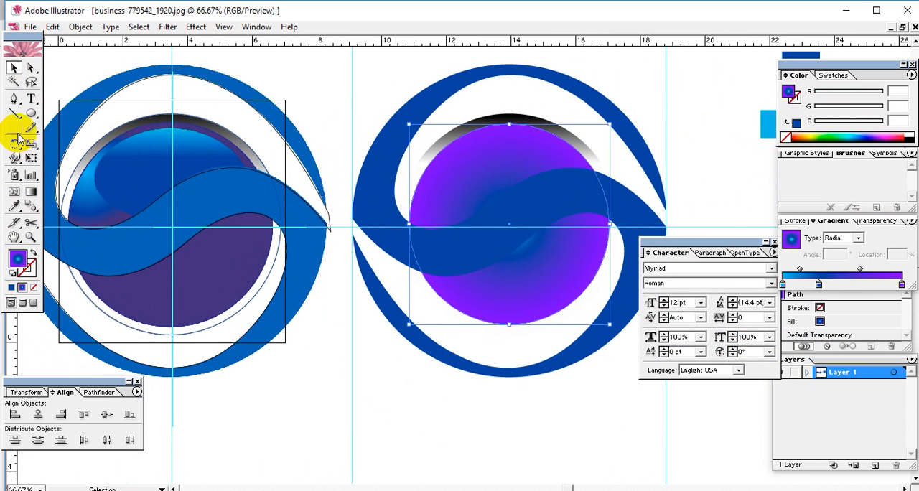
click(31, 192)
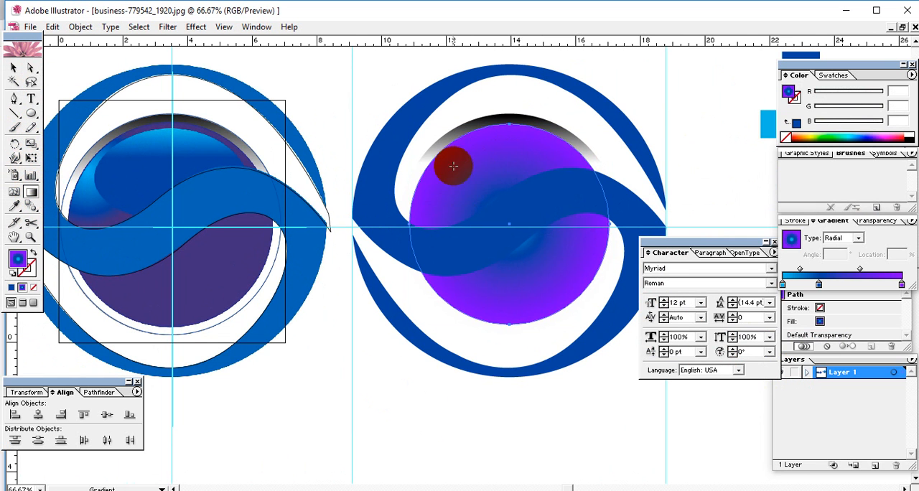
drag(437, 157, 508, 216)
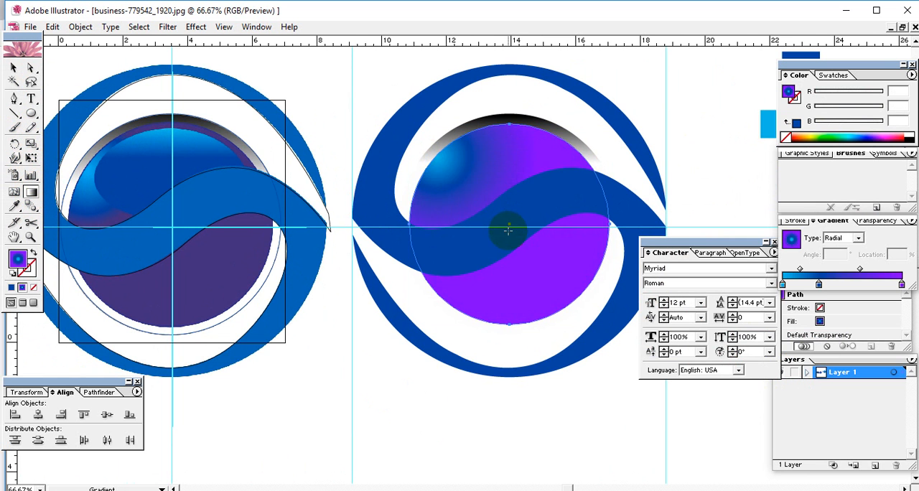
drag(441, 155, 495, 217)
drag(435, 165, 505, 240)
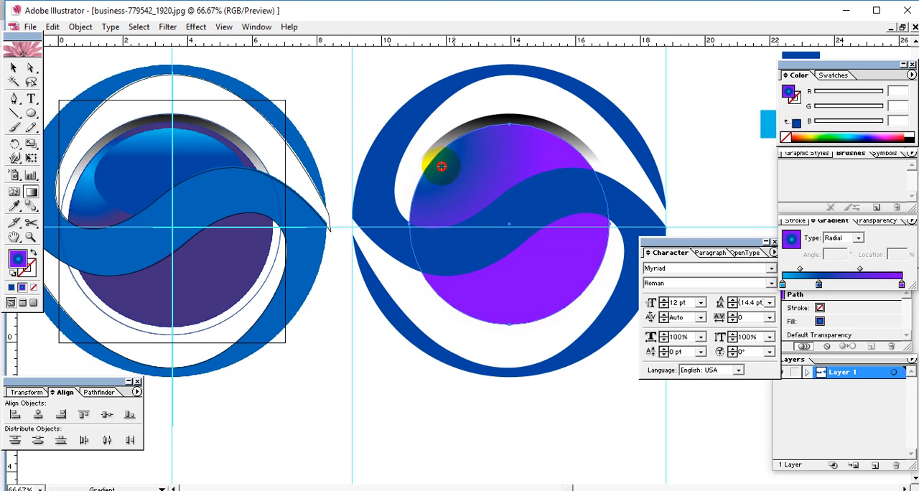
drag(442, 167, 407, 151)
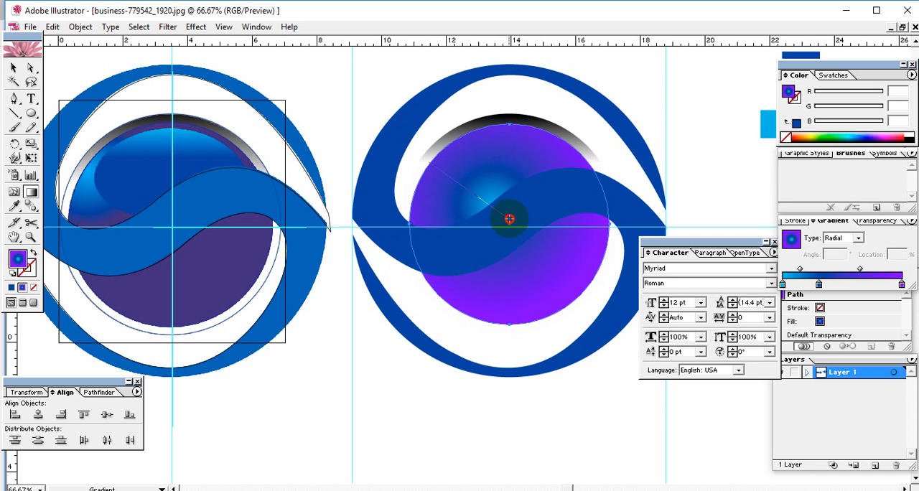
drag(509, 219, 509, 220)
drag(432, 176, 524, 219)
drag(403, 164, 537, 221)
drag(413, 138, 498, 202)
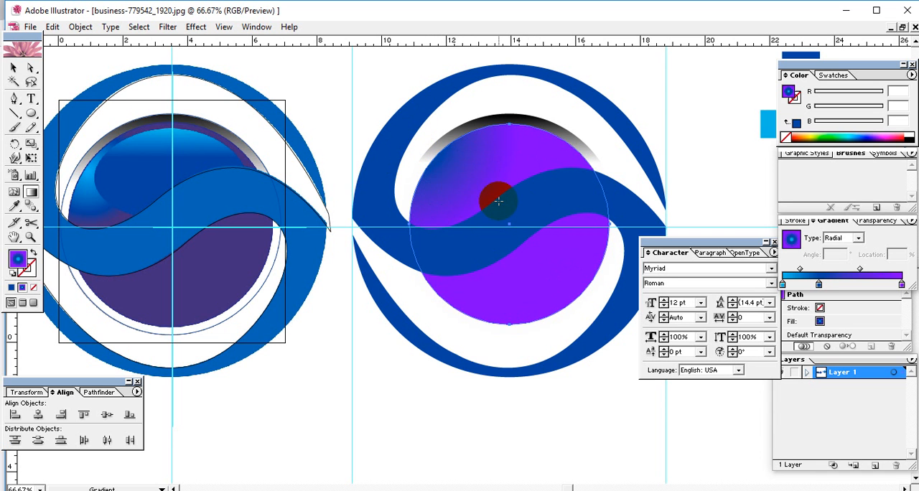
drag(446, 162, 541, 223)
drag(459, 177, 484, 184)
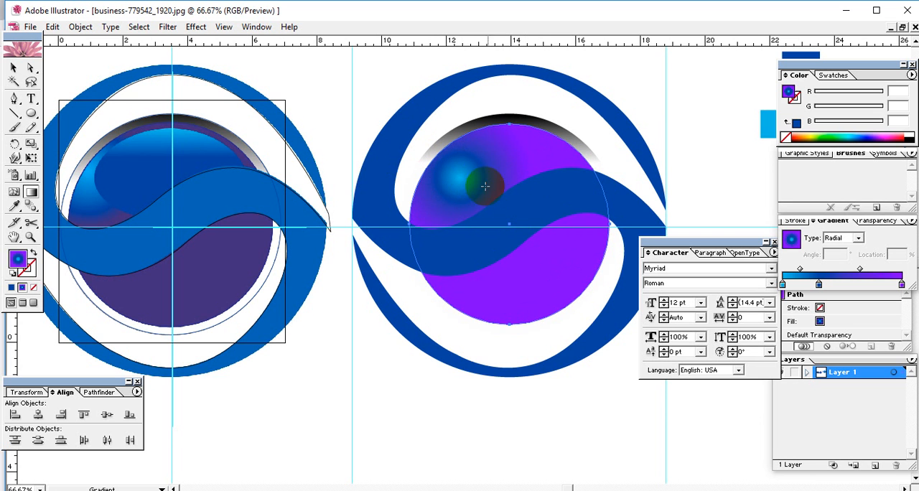
mouse_move(438, 163)
mouse_down()
mouse_move(513, 215)
mouse_move(597, 303)
mouse_up()
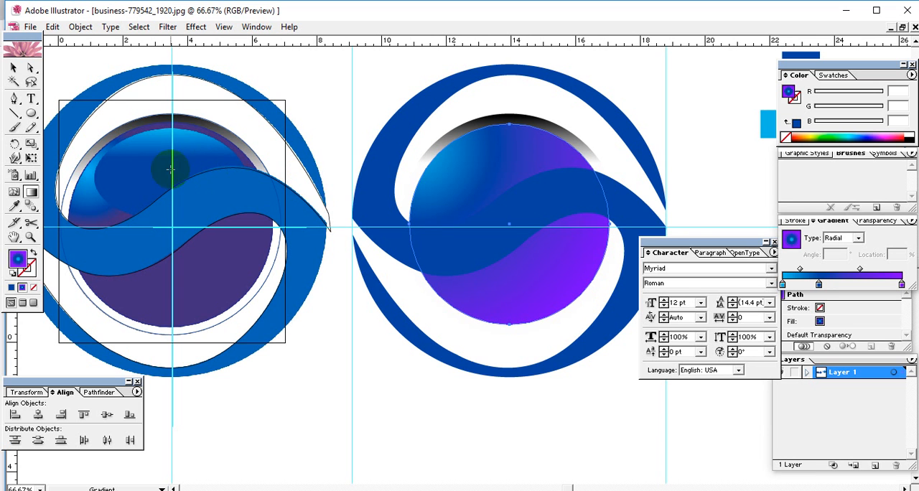
Make a smaller copy of the gradient disc, flatten it into a horizontal ellipse, and position it in the disc's upper half
click(14, 68)
click(552, 282)
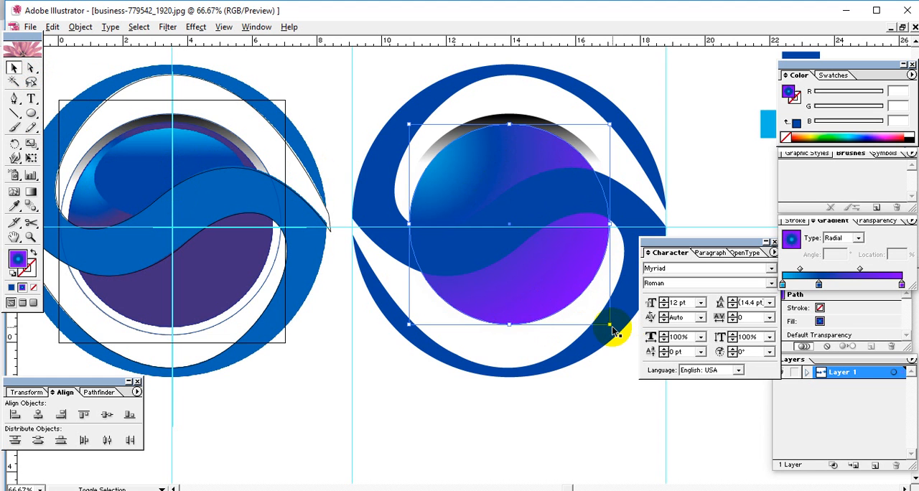
drag(611, 323, 593, 307)
drag(507, 301, 502, 270)
drag(540, 250, 538, 206)
drag(432, 232, 439, 229)
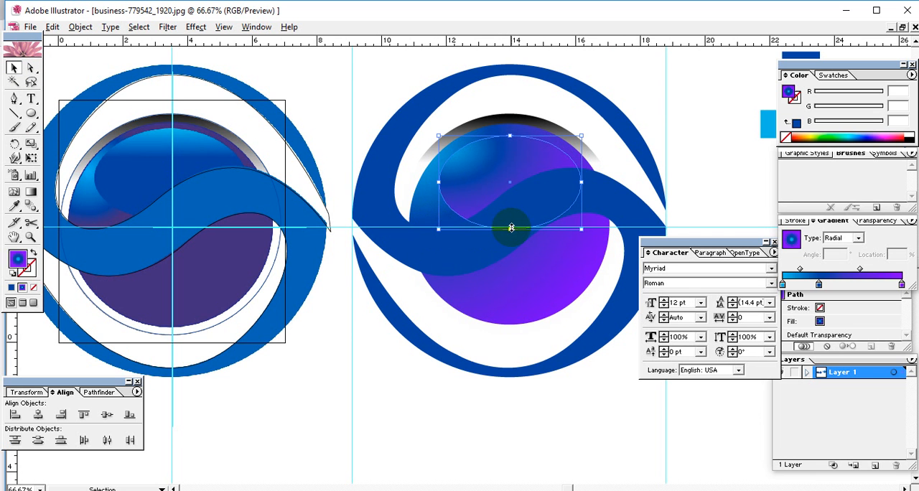
key(Up)
key(Up)
key(Up)
key(Up)
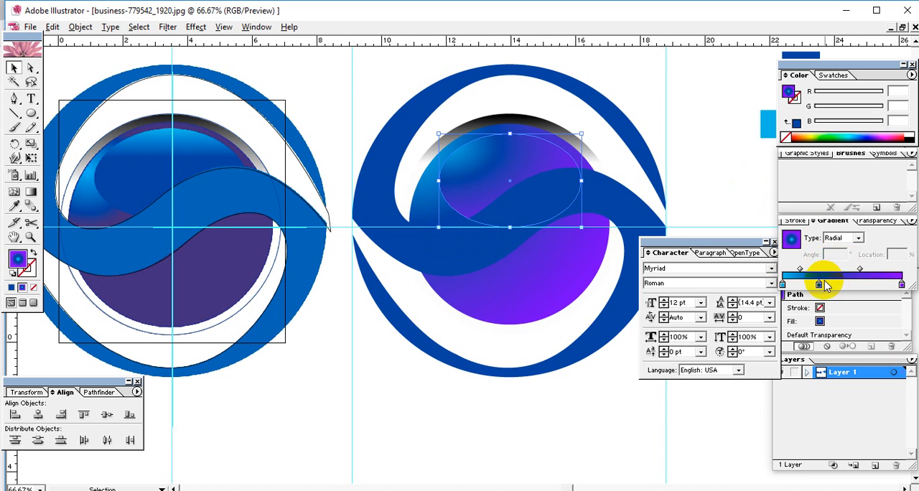
Remove the purple stop from the ellipse's gradient and move the dark blue stop to location 100%
drag(824, 288, 858, 285)
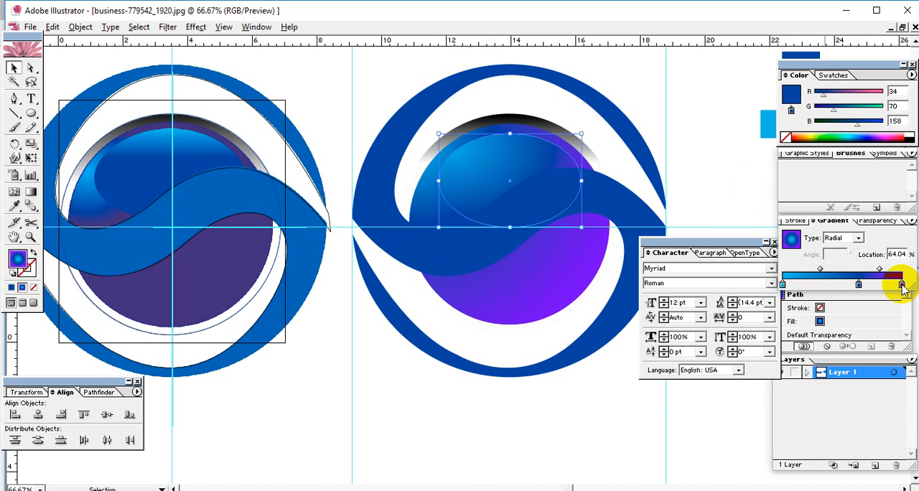
drag(902, 286, 906, 326)
drag(859, 286, 918, 283)
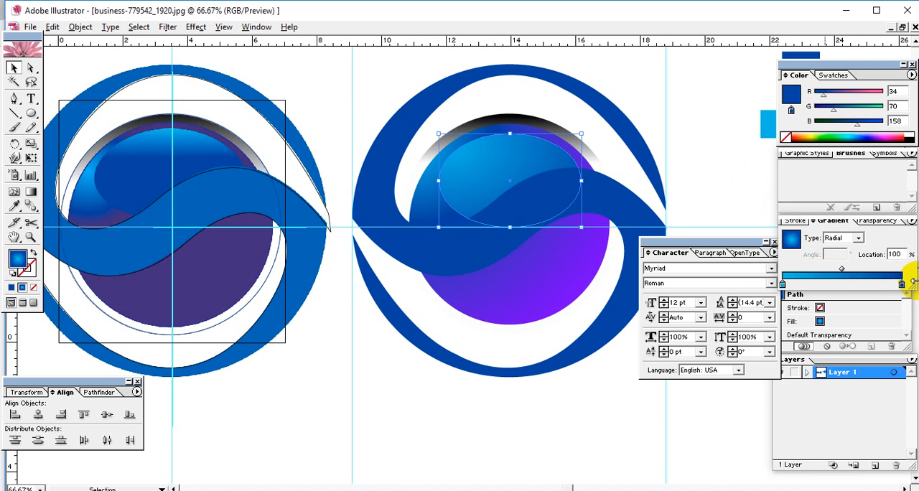
Change the ellipse's gradient to Linear at -90°, running from light blue at its top edge to dark blue just below, and deselect it
click(31, 191)
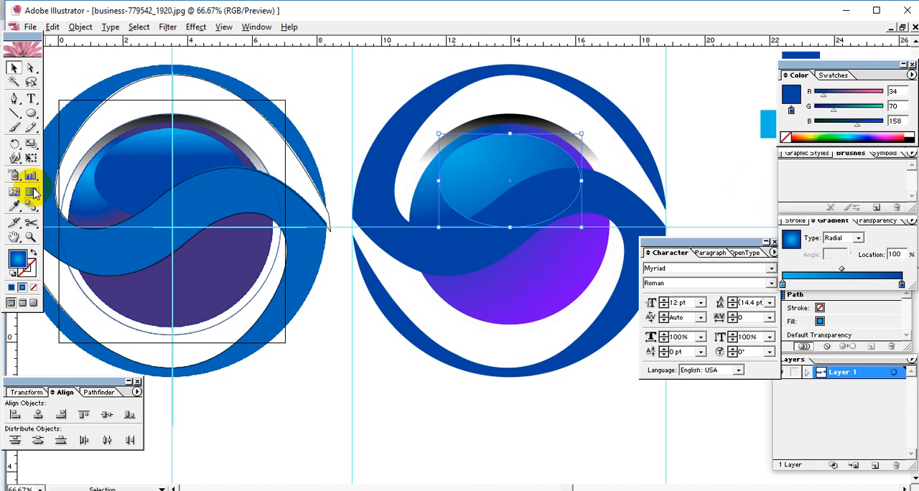
drag(488, 146, 509, 165)
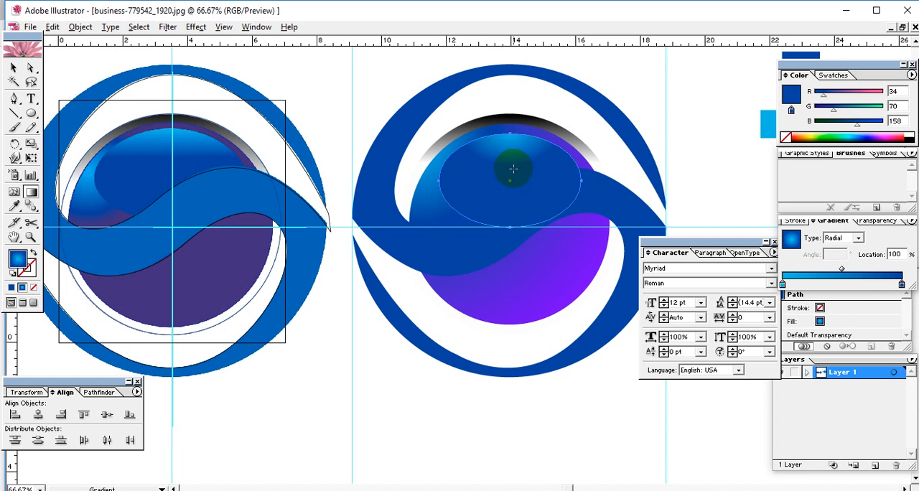
click(860, 237)
click(835, 246)
drag(497, 142, 510, 167)
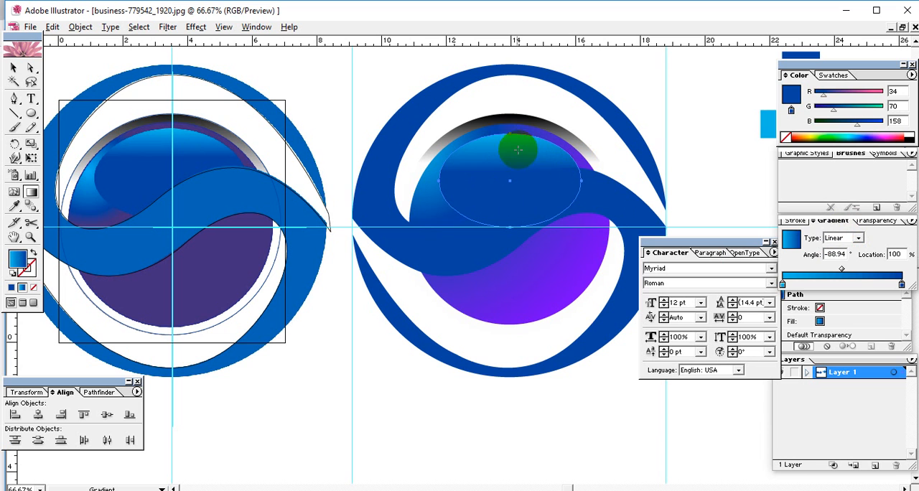
mouse_move(509, 135)
mouse_down()
mouse_move(509, 166)
mouse_move(509, 138)
mouse_move(504, 152)
mouse_up()
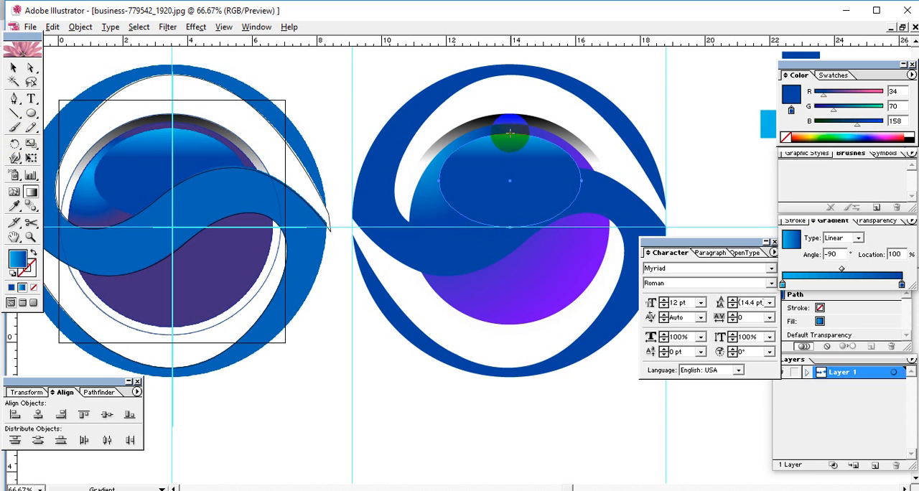
drag(510, 133, 508, 163)
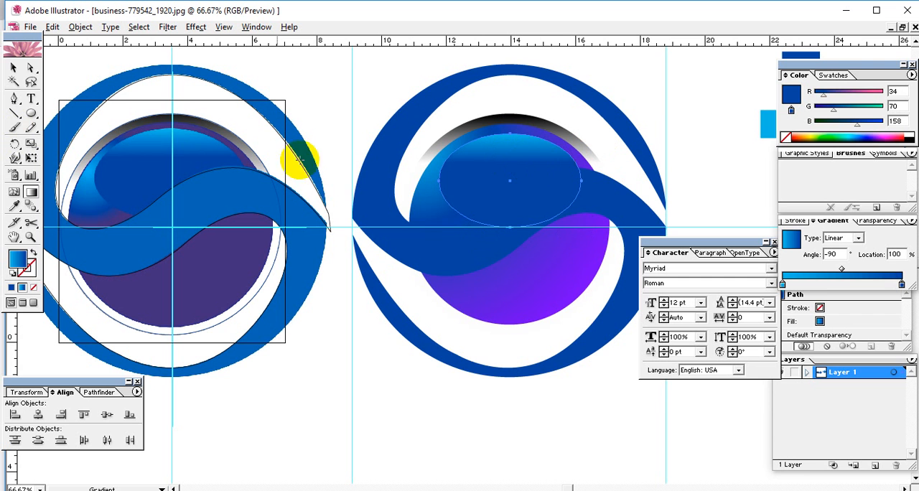
click(13, 67)
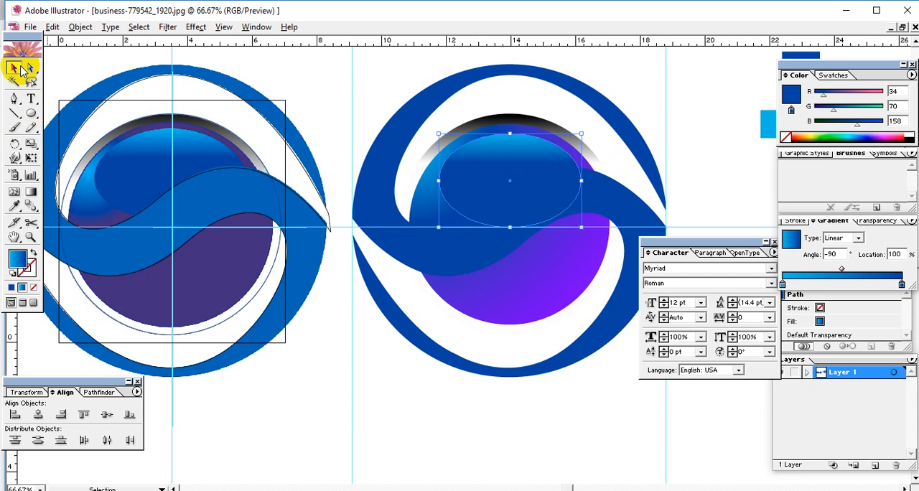
click(672, 103)
Change the S-shaped ring's fill to bright blue 3377FF and deselect it
drag(683, 153, 589, 154)
drag(443, 194, 550, 180)
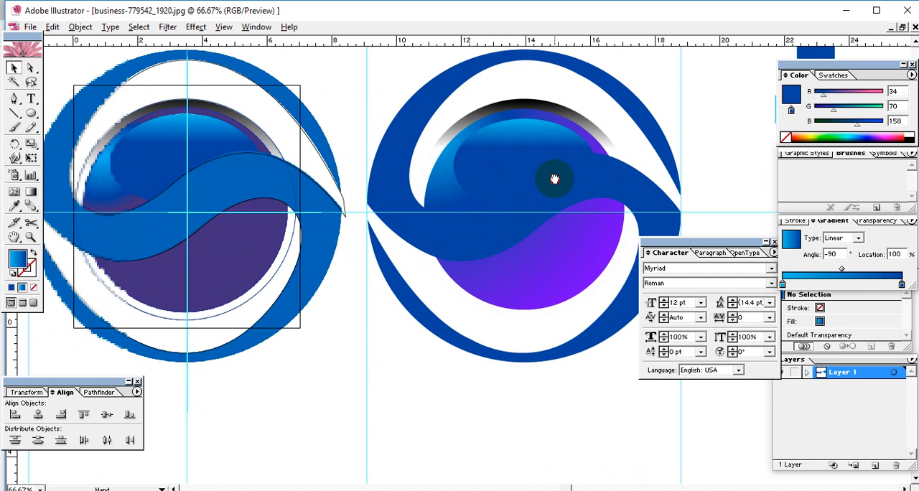
click(609, 188)
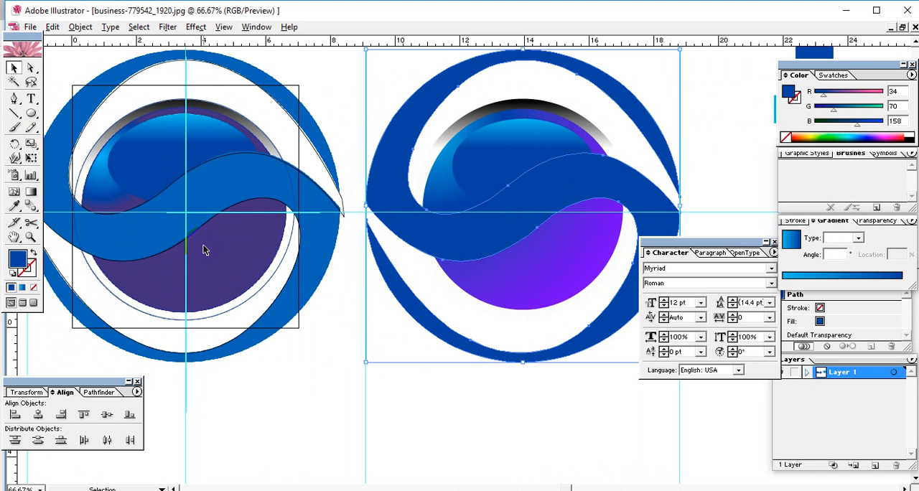
double_click(17, 256)
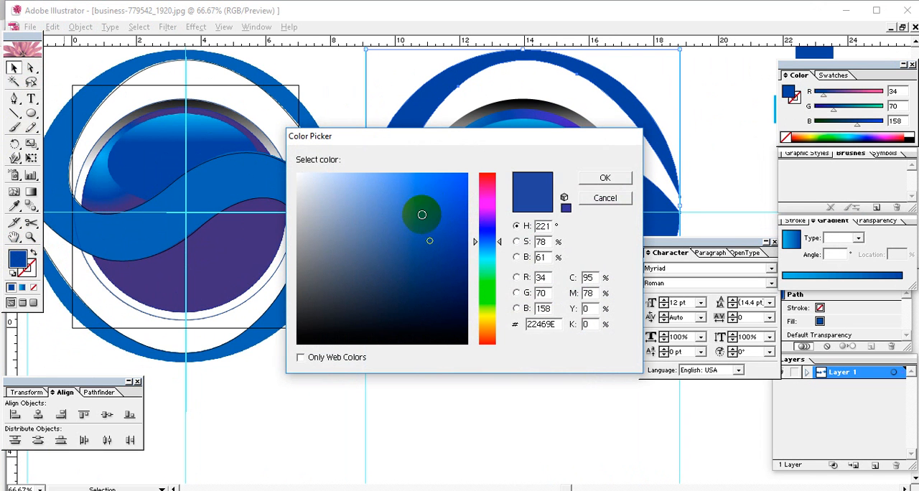
click(430, 203)
click(434, 173)
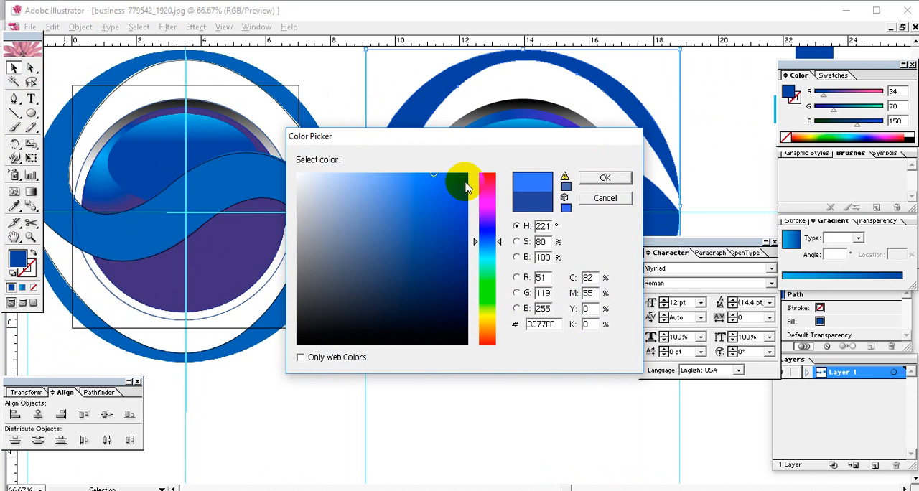
click(591, 179)
click(703, 164)
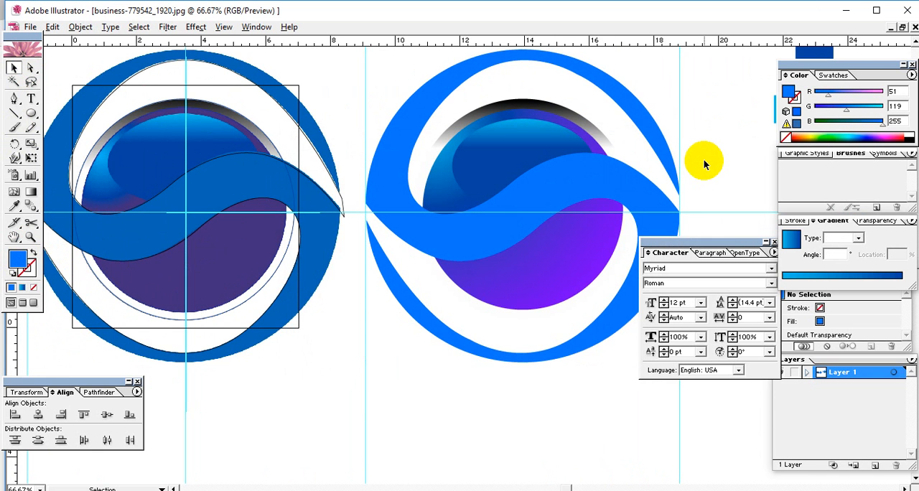
Show the transparency grid behind the artwork to check the white areas around the inner disc
drag(582, 214, 482, 267)
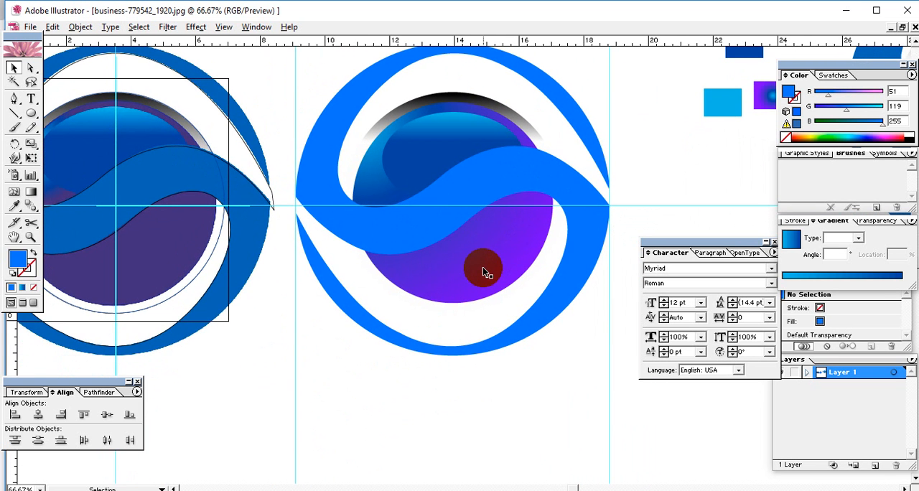
key(ctrl+shift+d)
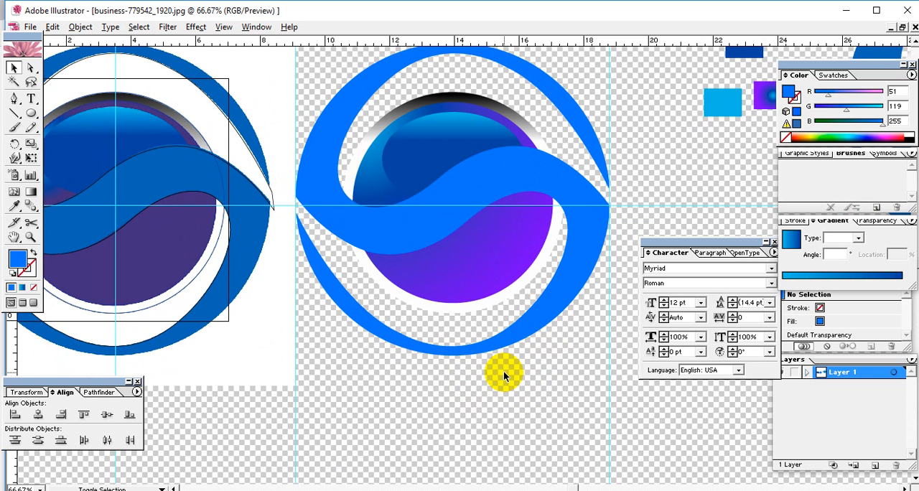
Toggle the transparency grid behind the artwork and leave it hidden
key(ctrl+shift+d)
key(ctrl+shift+d)
key(ctrl+shift+d)
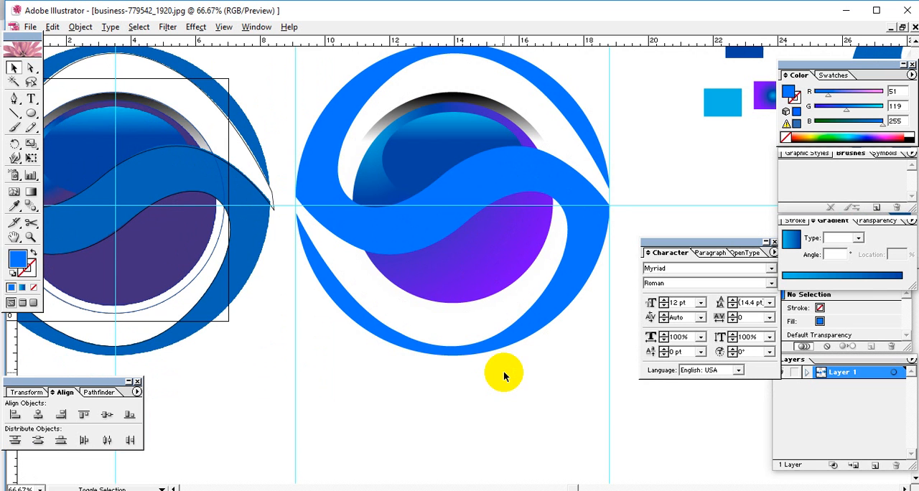
Add a black stroke to the black-to-white gradient disc behind the inner circles of the recreated logo
click(374, 130)
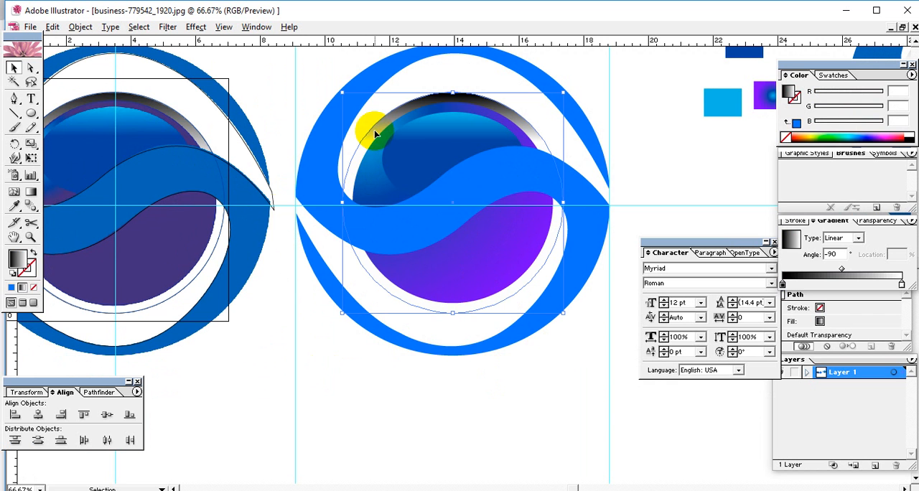
click(909, 139)
click(696, 157)
drag(619, 244, 606, 245)
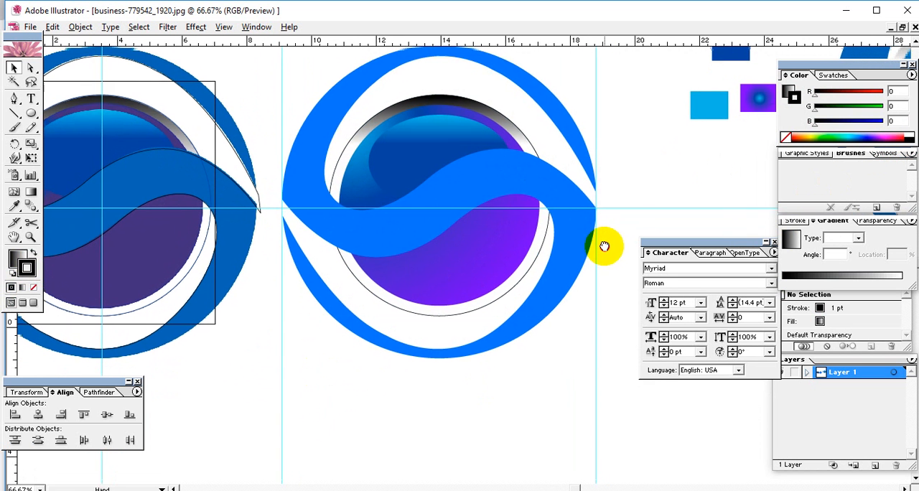
Set the gradient disc's black stroke weight to 0.3 pt and deselect the disc
click(524, 263)
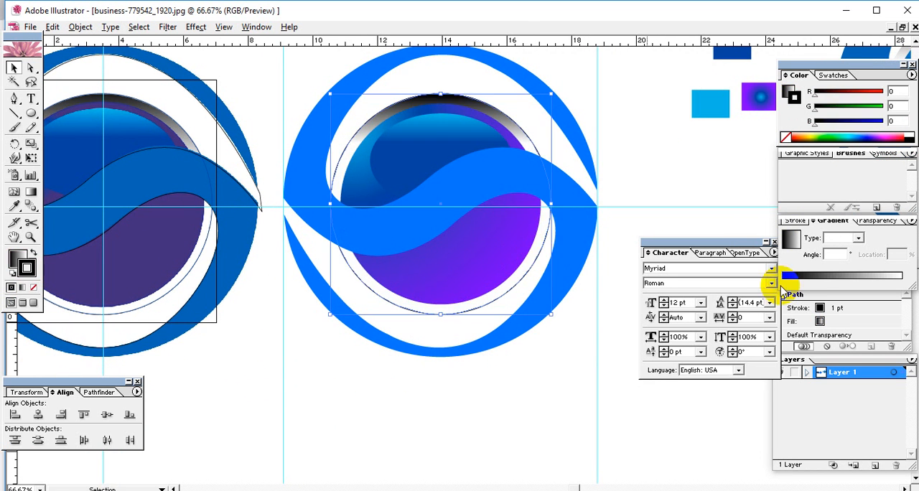
click(797, 221)
click(844, 234)
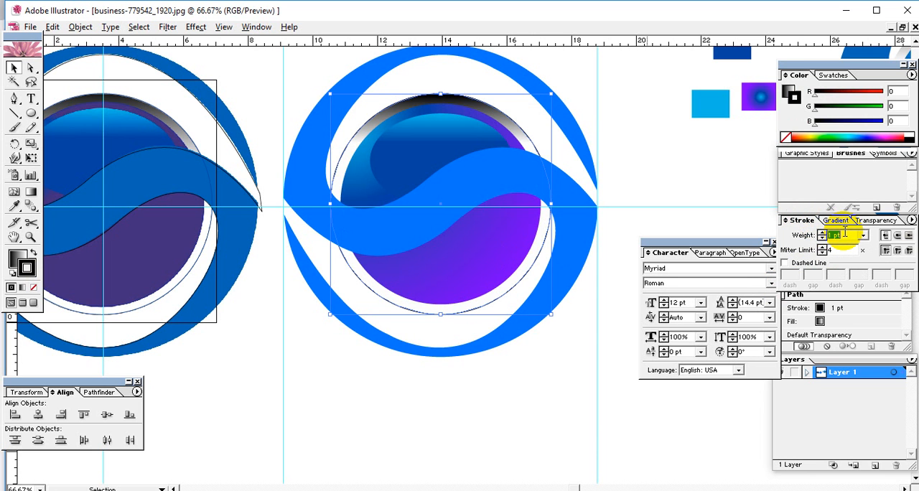
key(Return)
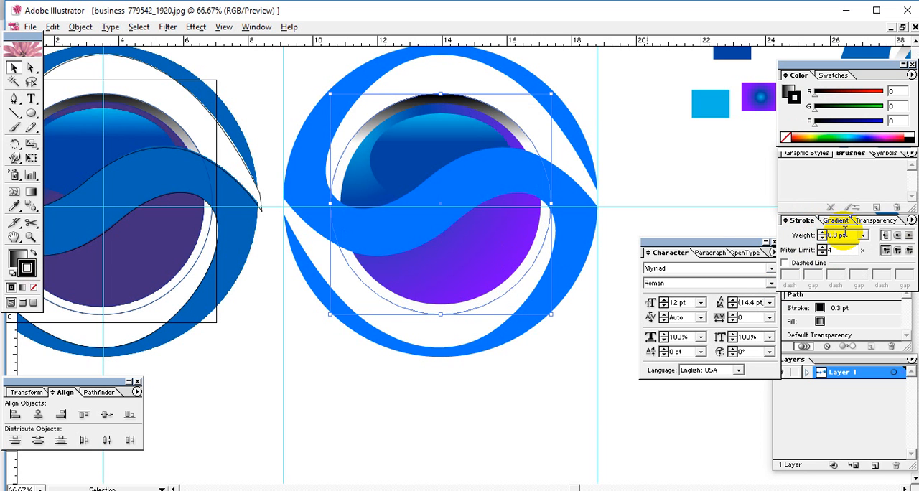
click(640, 200)
drag(525, 248, 486, 295)
drag(475, 340, 507, 320)
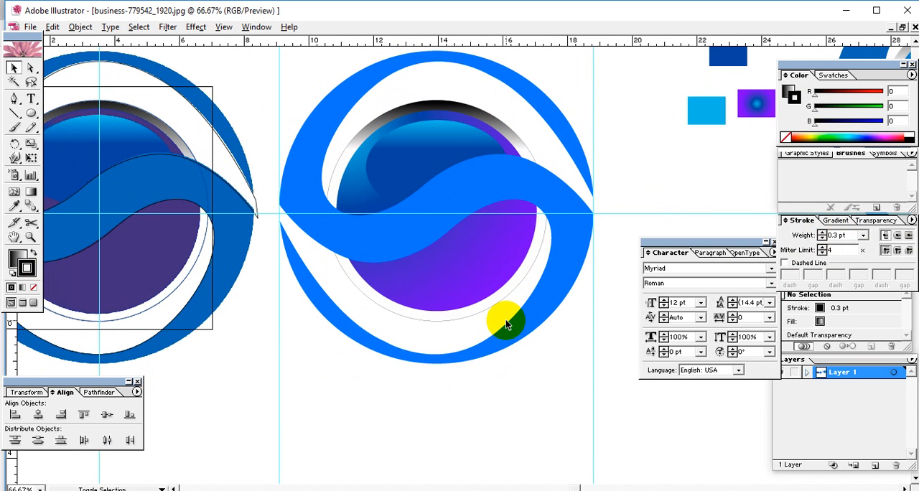
Show the transparency grid to compare the disc's white rim with the empty background, and hide the grid again
key(ctrl+shift+d)
key(ctrl+shift+d)
key(ctrl+shift+d)
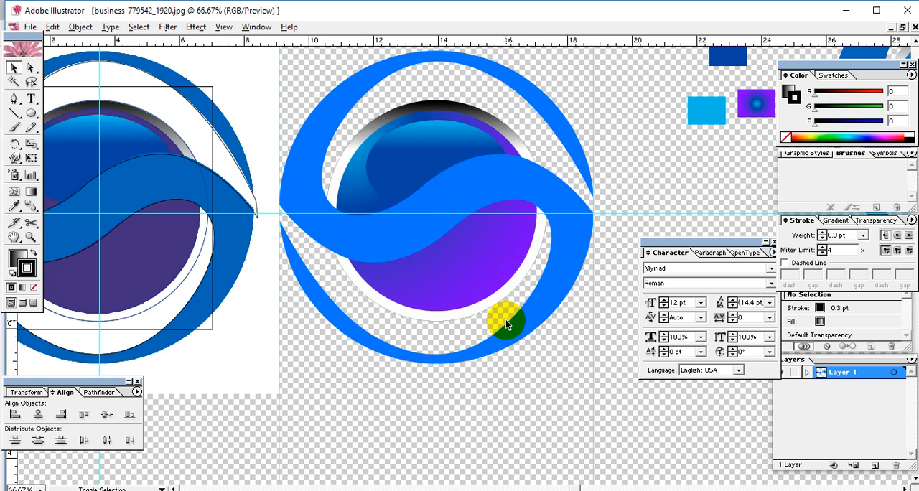
key(ctrl+shift+d)
drag(593, 214, 529, 340)
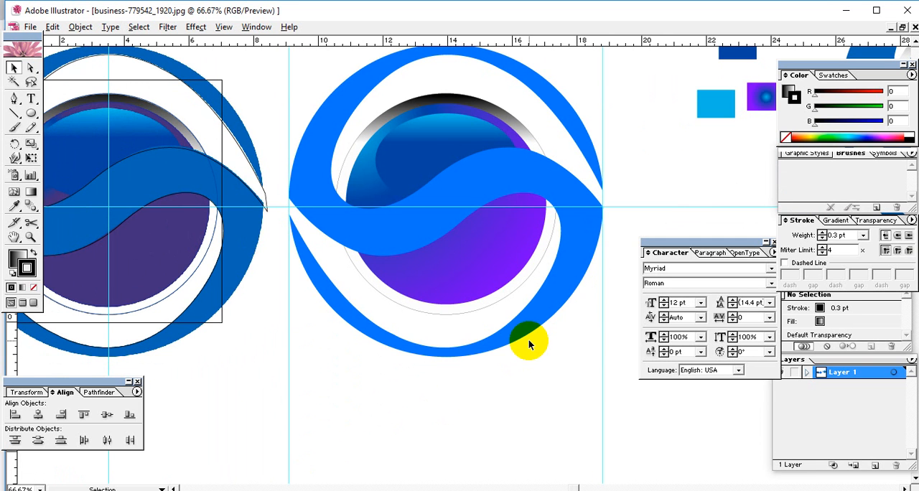
drag(519, 314, 528, 349)
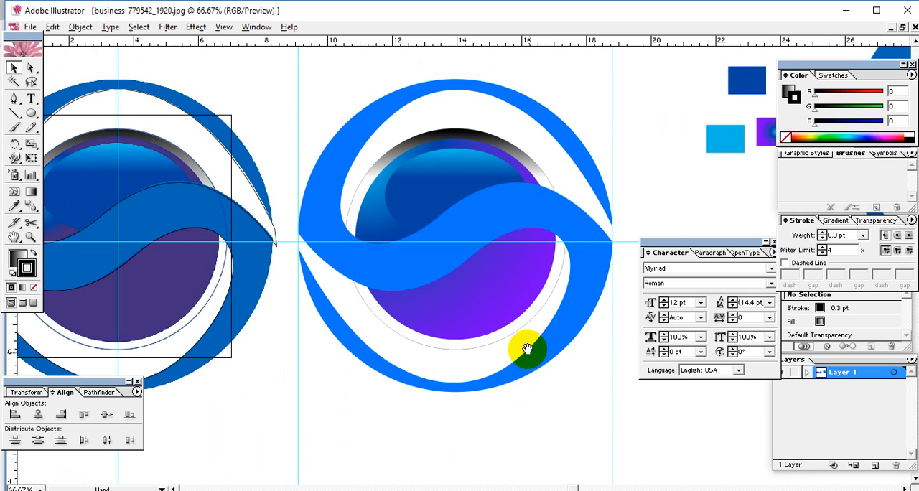